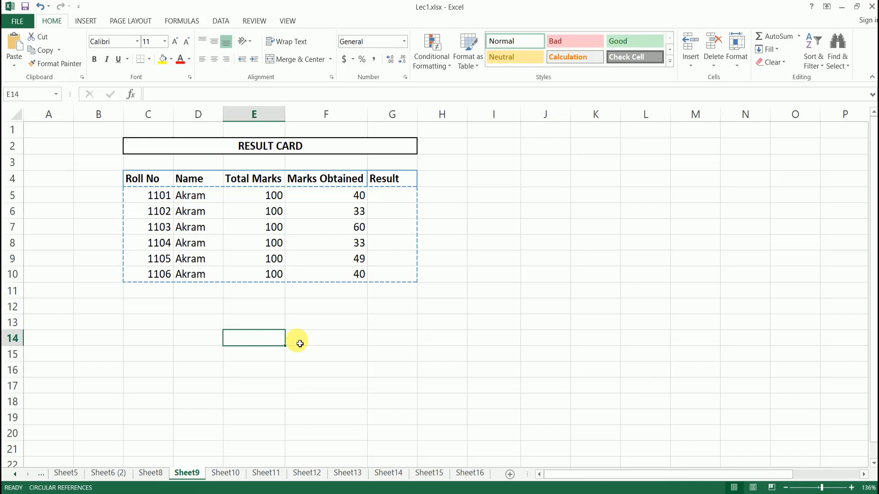
Type the IF syntax template =if(Logical_test,Value_if_true,value_if_false) into cell D14.
key("Left")
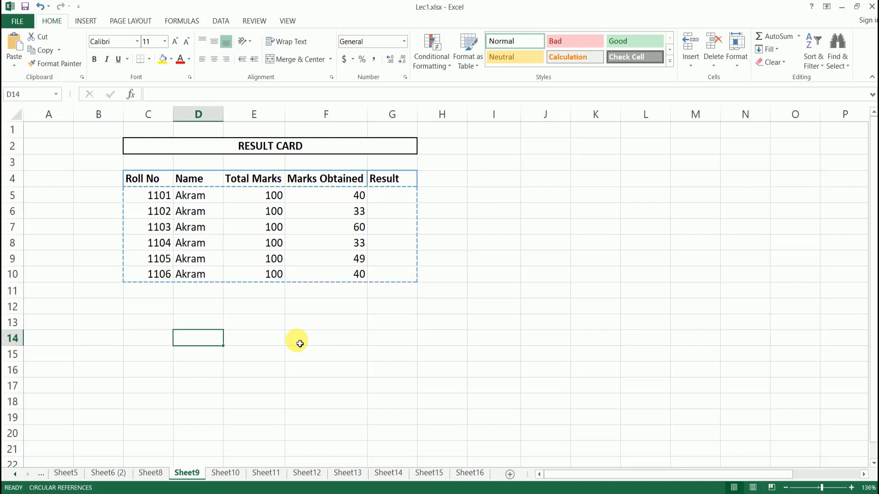
type("=")
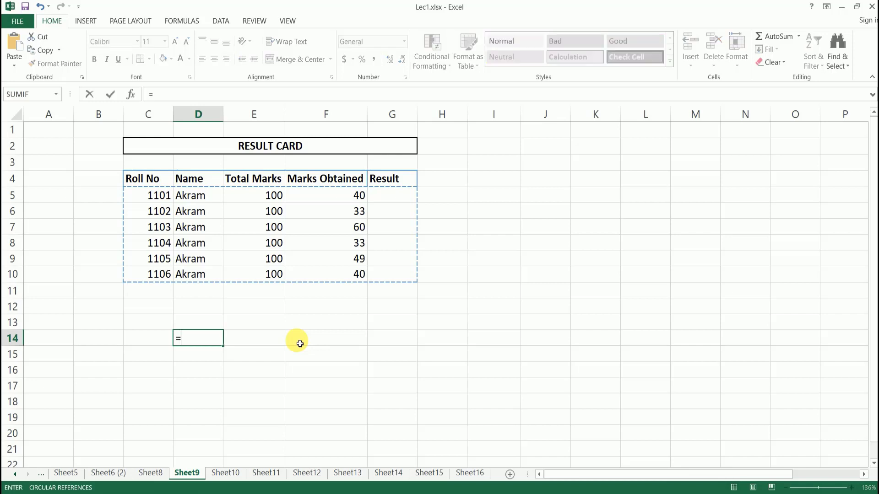
type("if(")
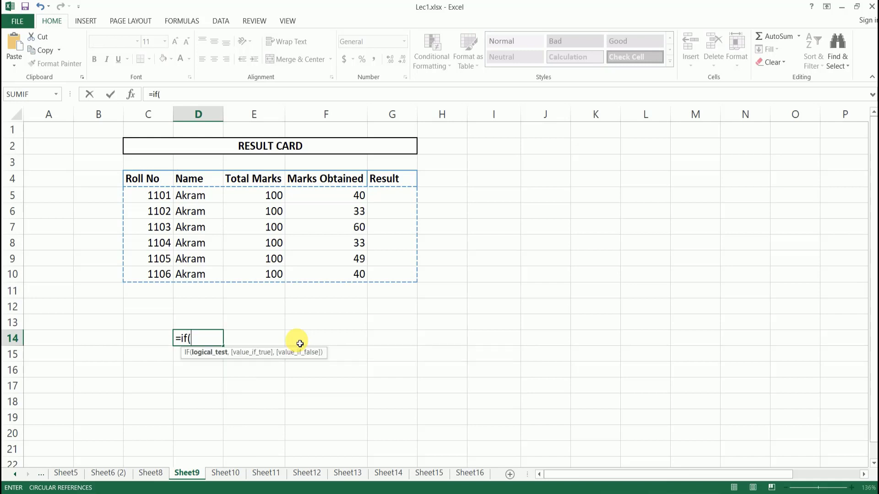
type("Logical_test")
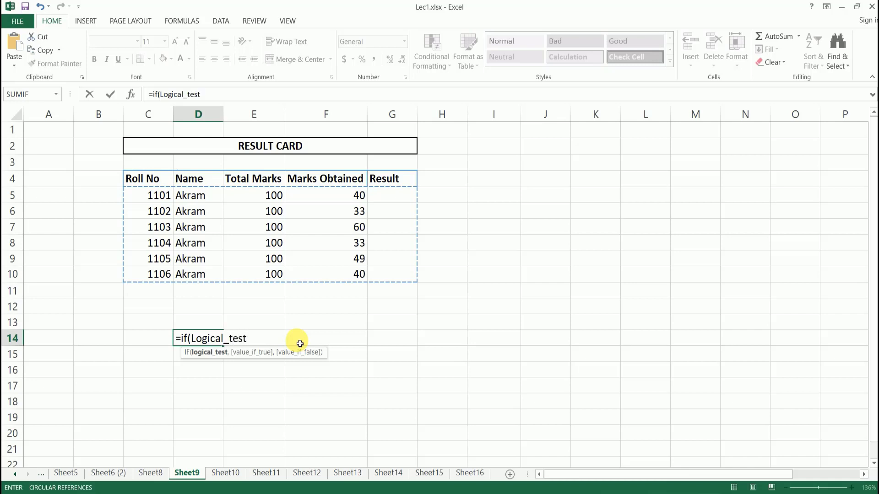
type(",")
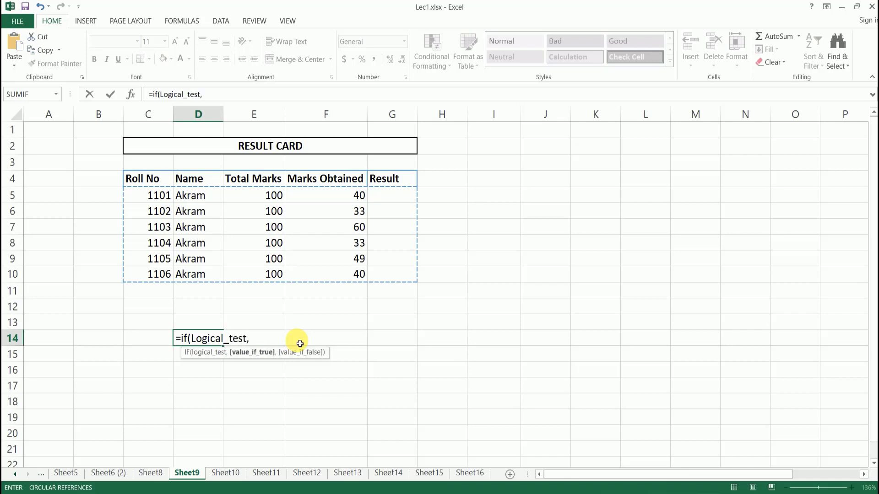
type("Value")
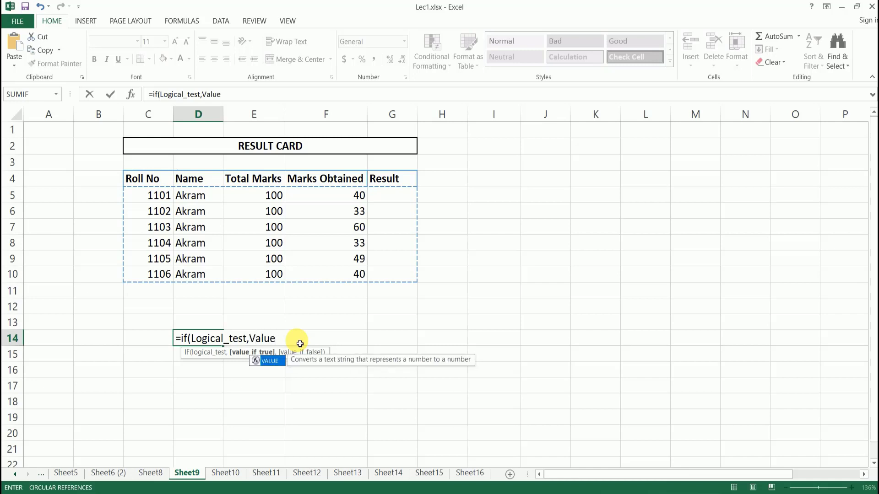
type("_if")
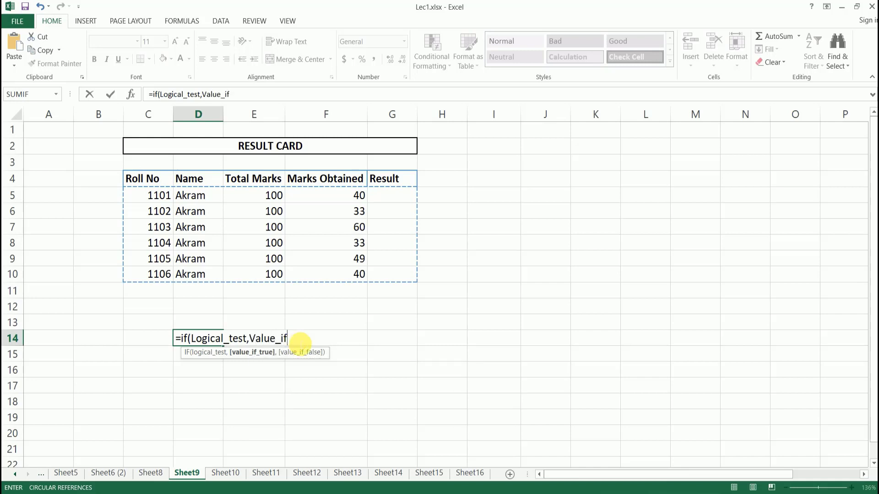
type("_true,value")
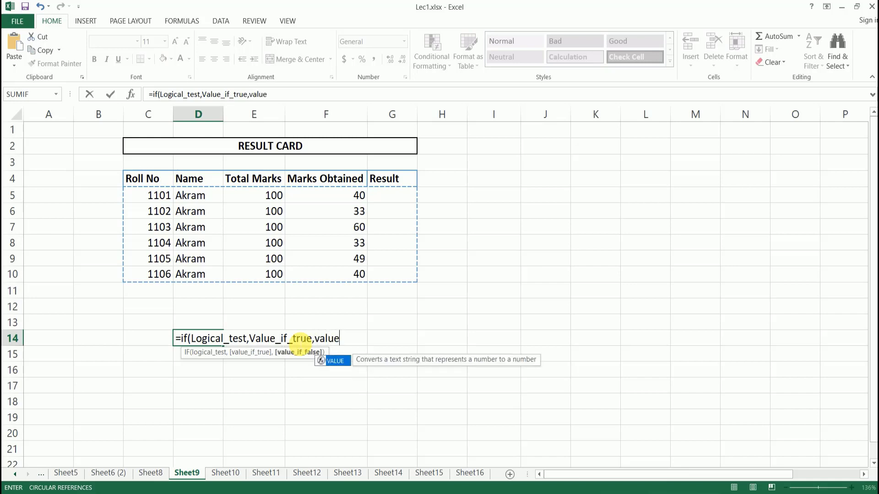
type("_if")
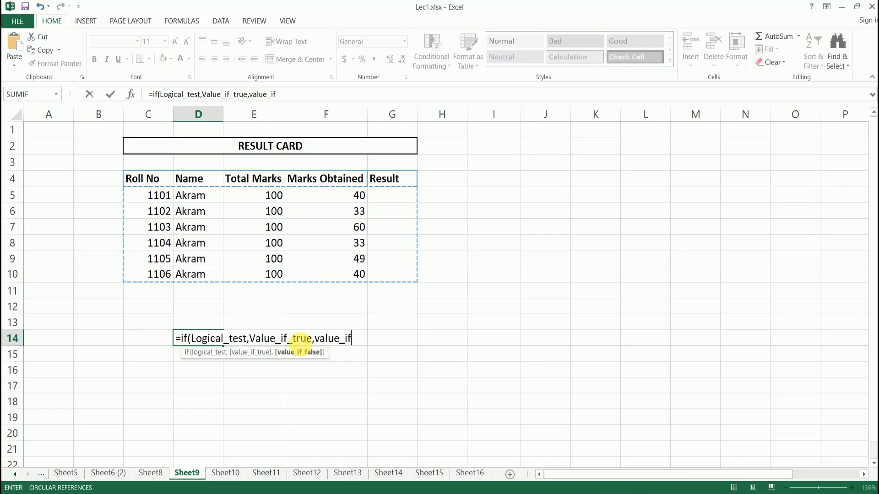
type("-false")
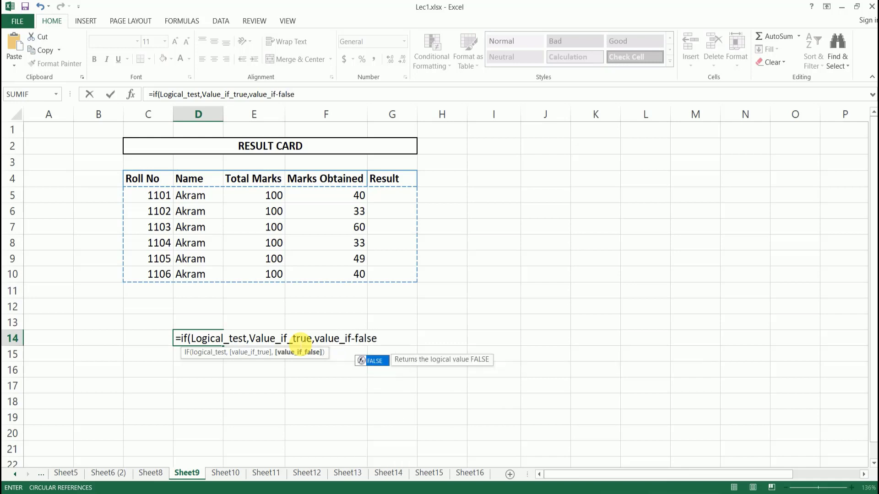
key("BackSpace")
key("BackSpace")
key("BackSpace")
key("BackSpace")
key("BackSpace")
key("BackSpace")
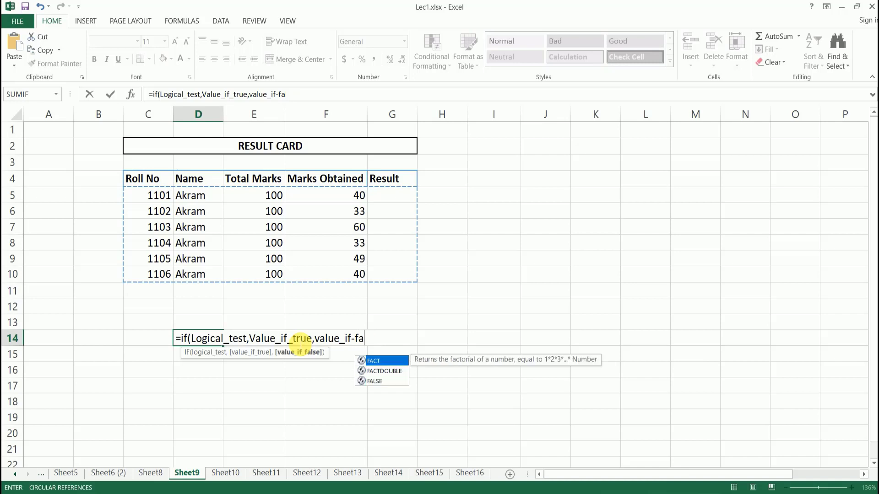
type("_")
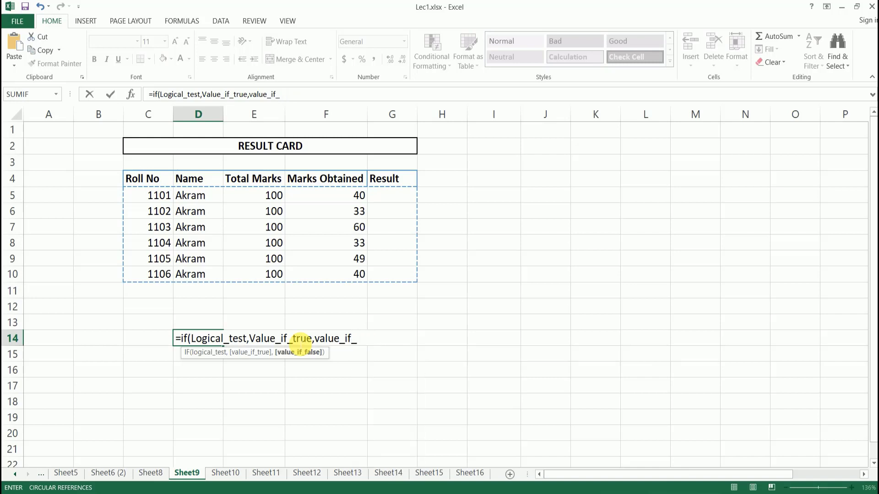
type("false")
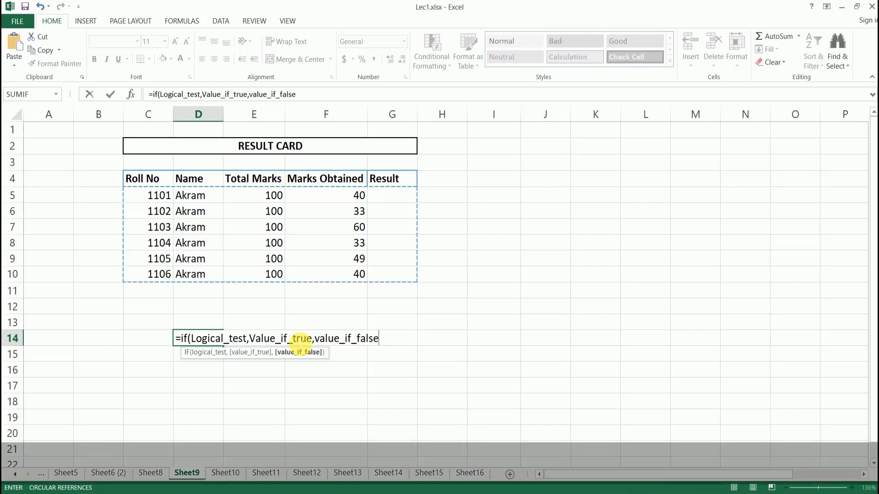
type(")")
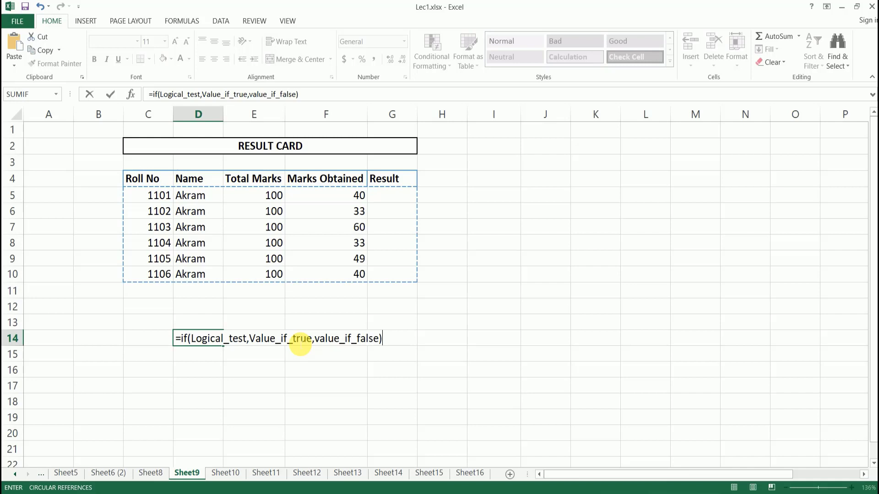
Commit the D14 IF template, which shows #NAME?, then move to G5 under Result.
key("Return")
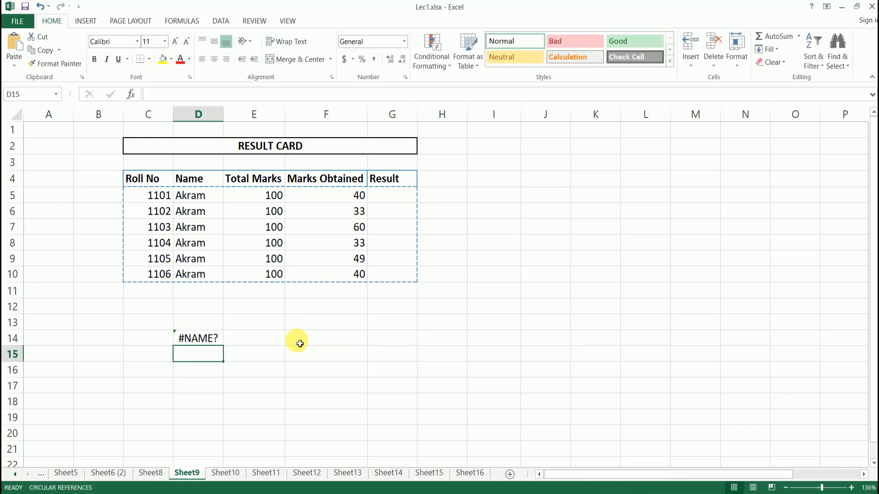
key("Up")
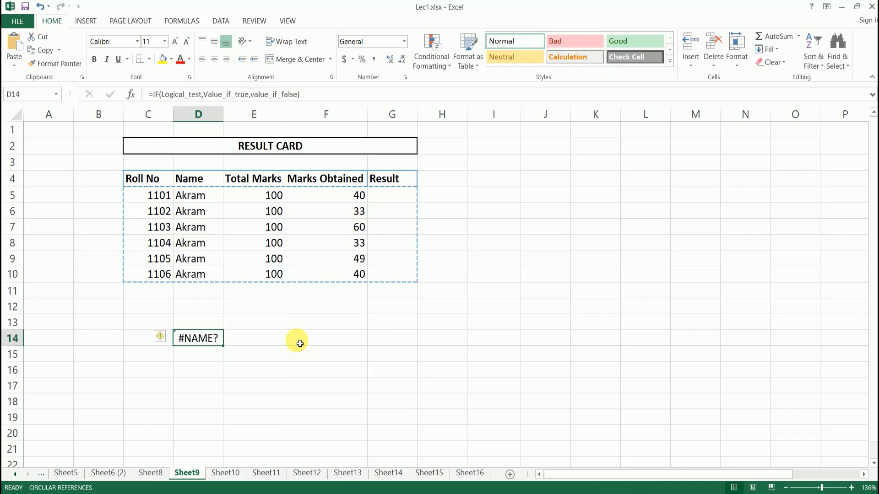
key("Right")
key("Up")
key("Up")
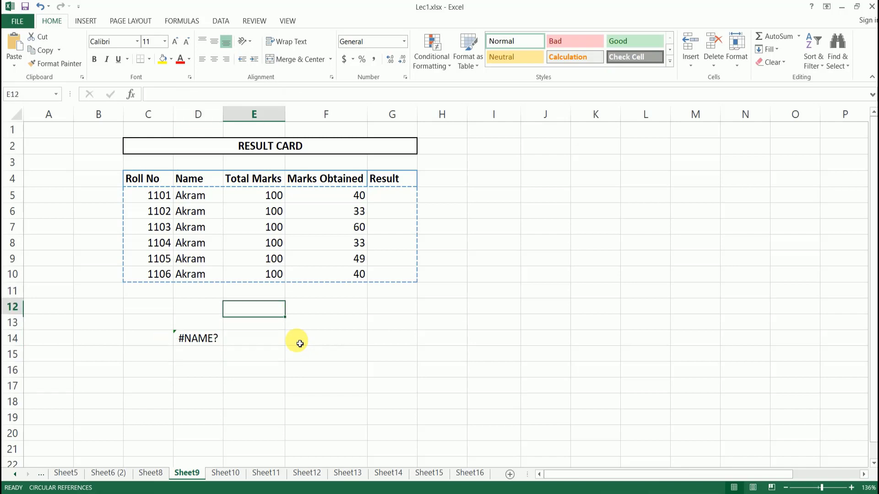
key("Right")
key("Right")
key("Right")
key("Up")
key("Up")
key("Up")
key("Up")
key("Up")
key("Up")
key("Up")
key("Up")
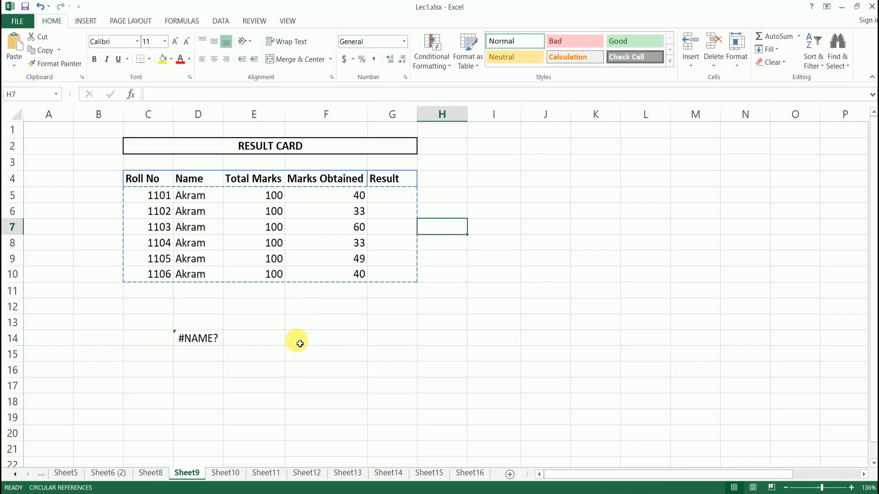
key("Left")
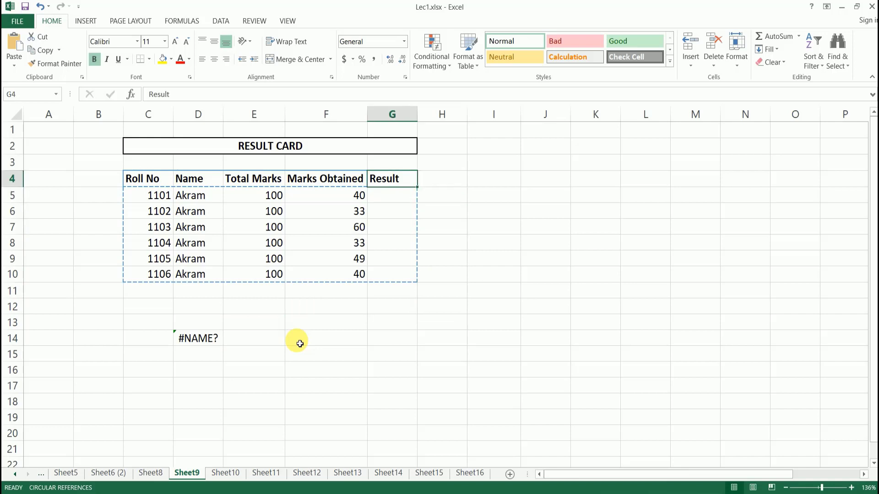
key("Left")
key("Right")
key("Down")
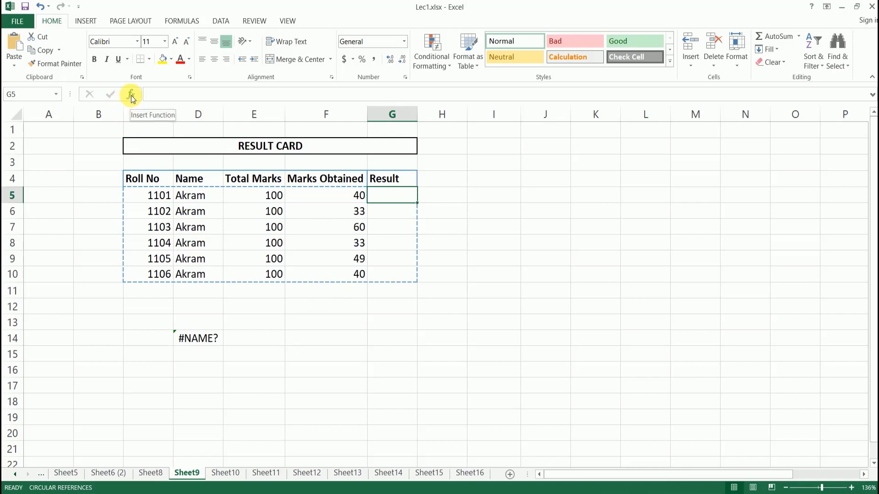
Insert the IF function into G5 through Formulas > Insert Function.
left_click(185, 21)
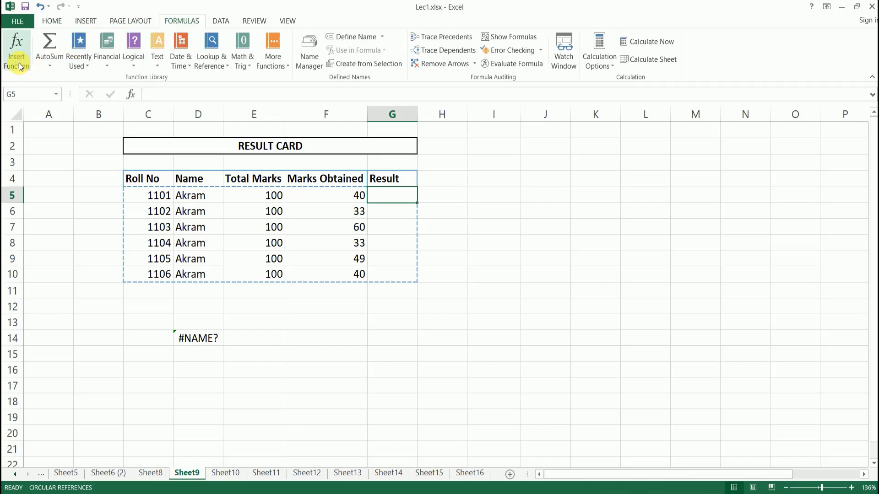
left_click(132, 94)
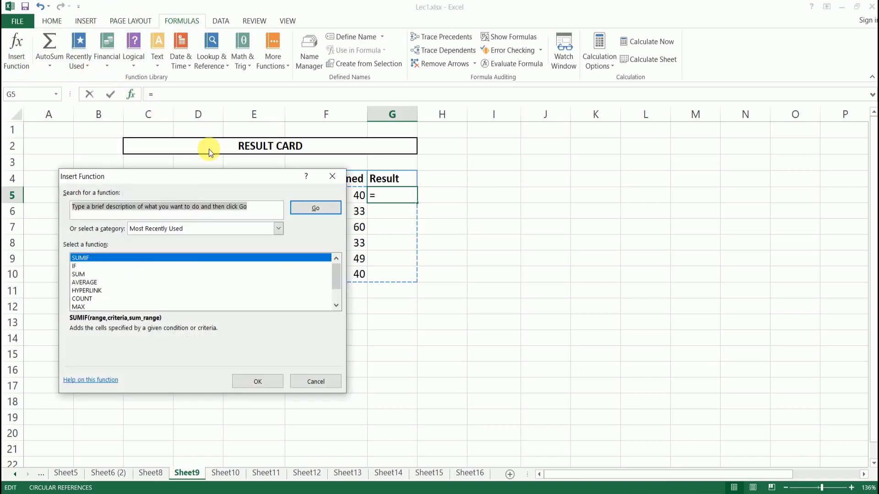
left_click(75, 267)
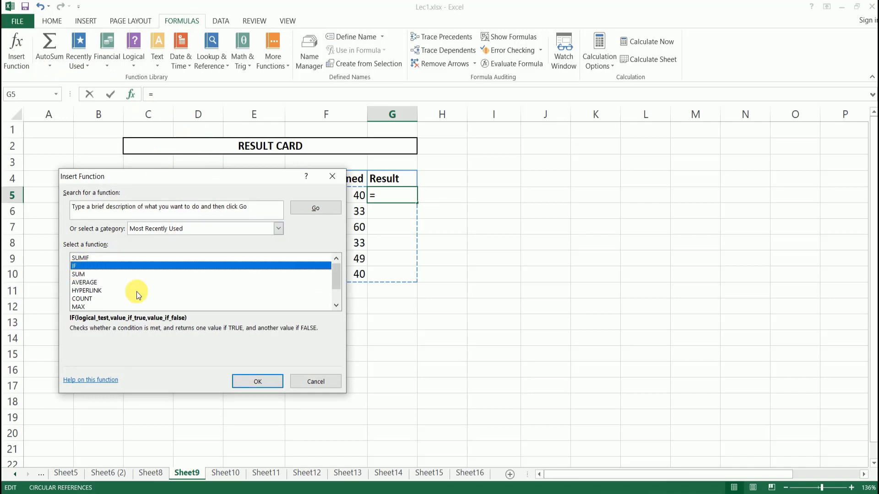
left_click(258, 381)
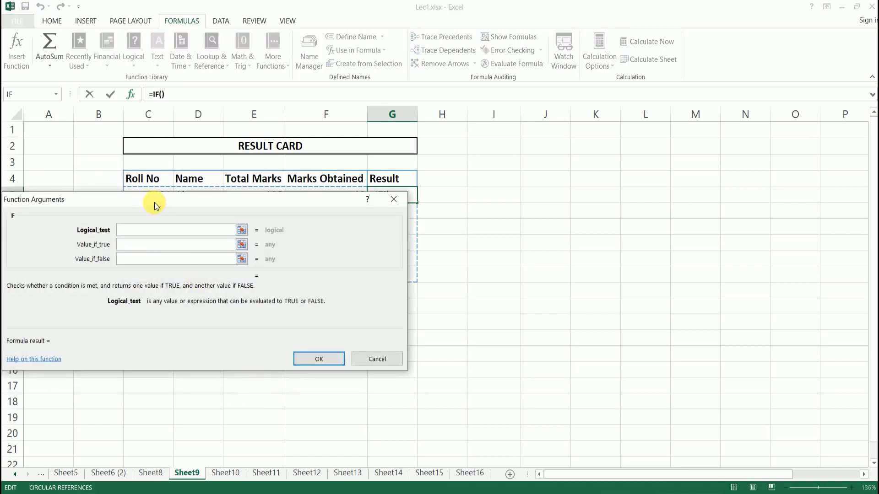
left_click_drag(138, 205, 579, 161)
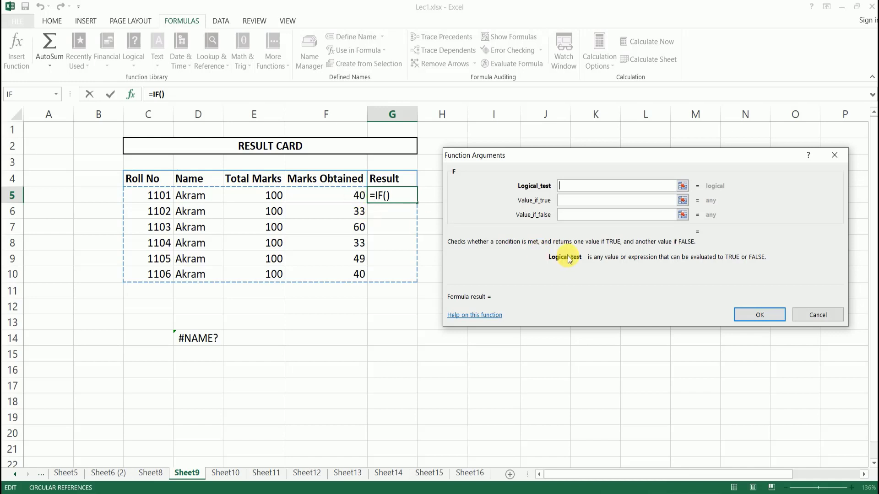
Set the IF arguments to f5>33, "PASS" if true and "FAIL" if false.
type("f5>33")
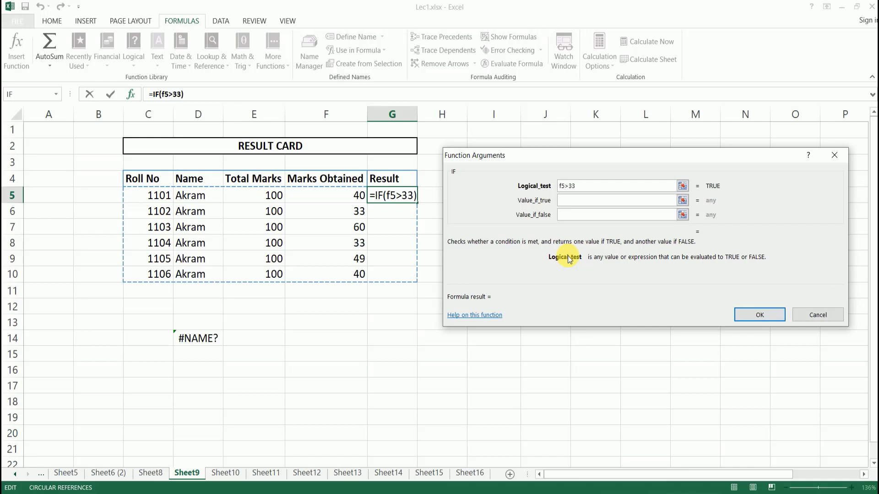
left_click(581, 201)
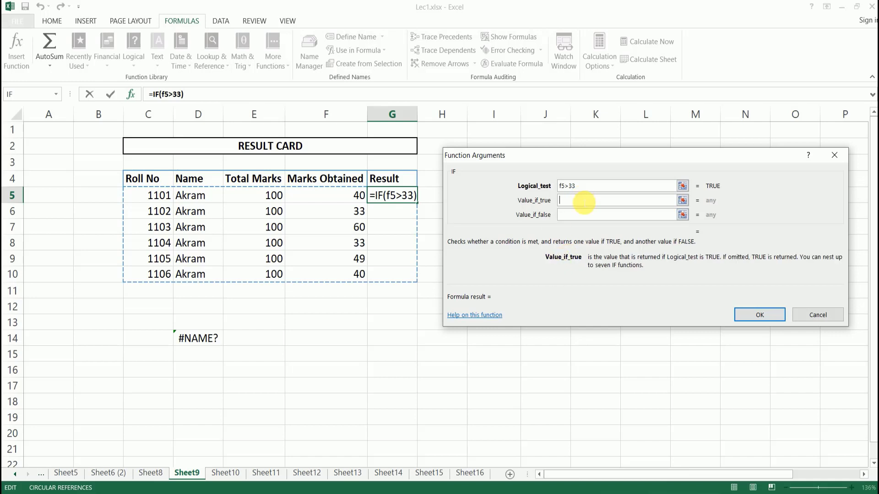
type("Pass")
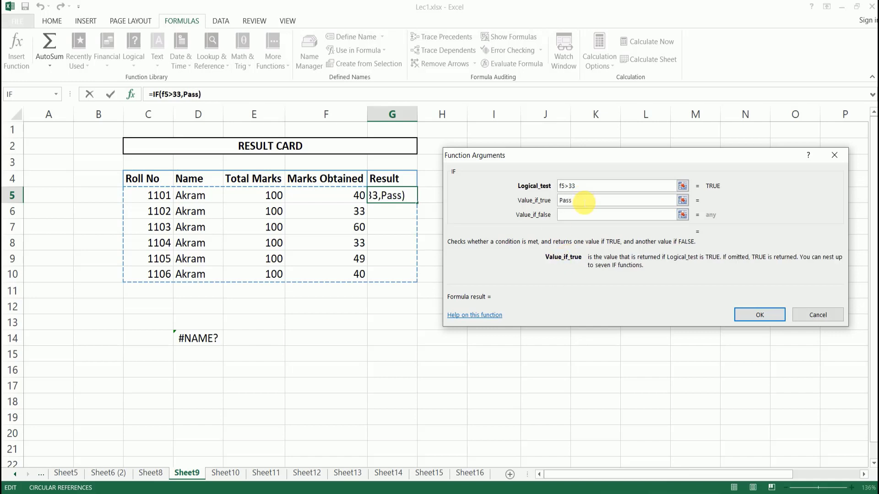
left_click(577, 216)
type("FAI")
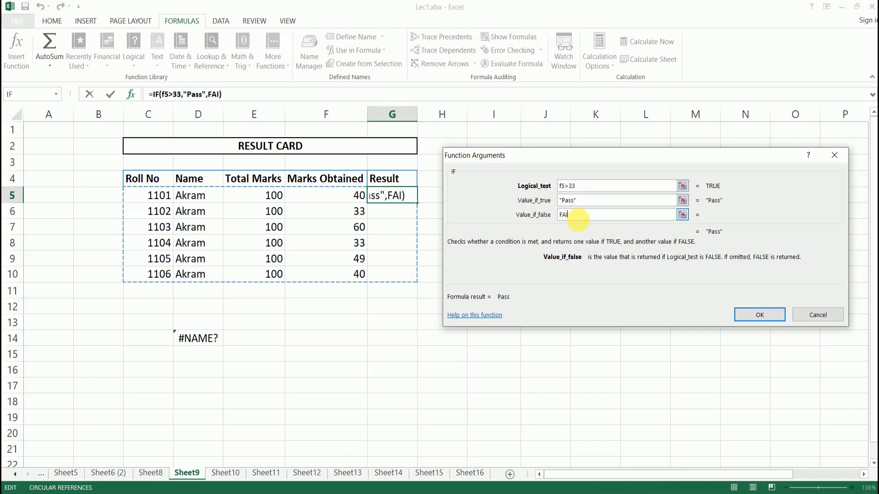
type("L")
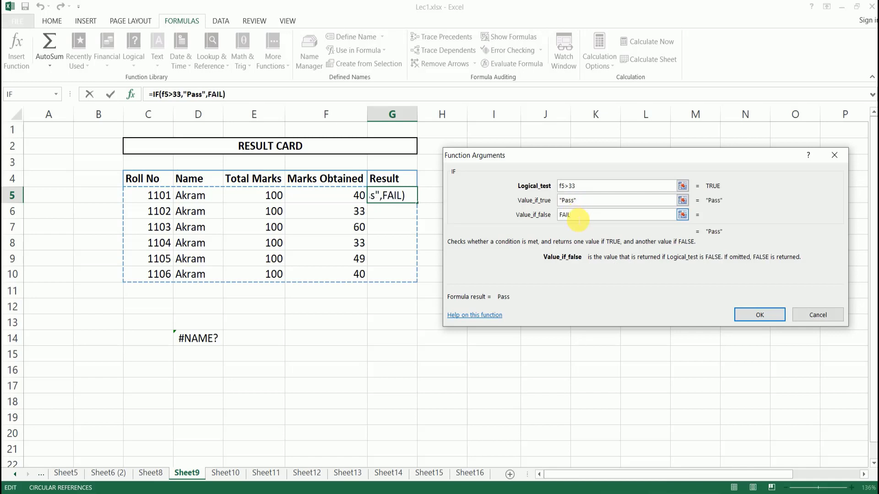
left_click(588, 200)
key("BackSpace")
key("BackSpace")
key("BackSpace")
key("BackSpace")
key("BackSpace")
key("BackSpace")
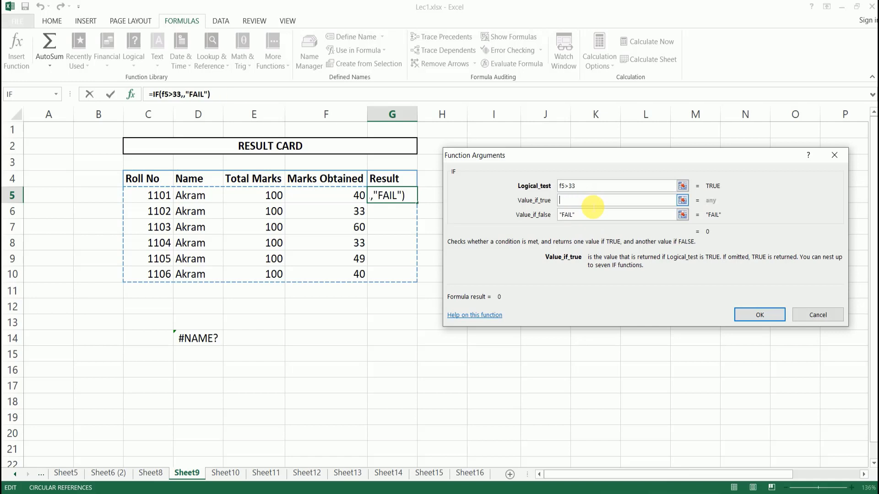
type("PASS")
left_click(592, 214)
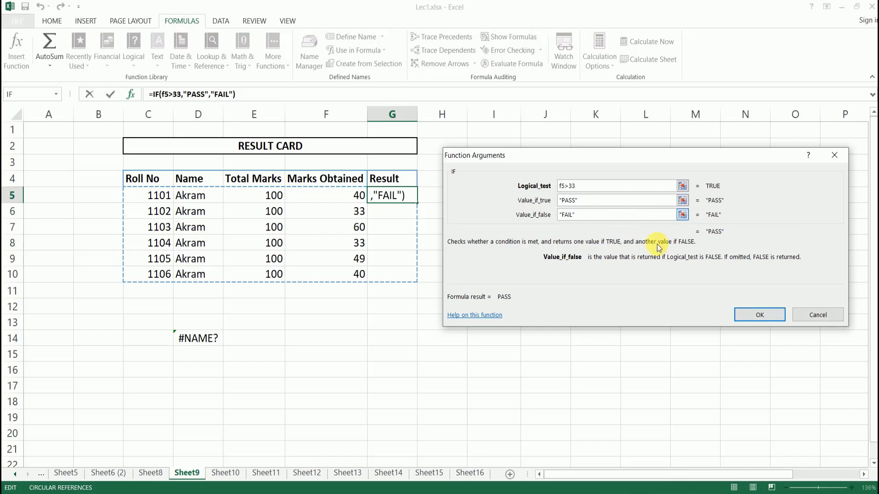
Commit the G5 IF formula and fill it down to G10 for all six students.
left_click(760, 314)
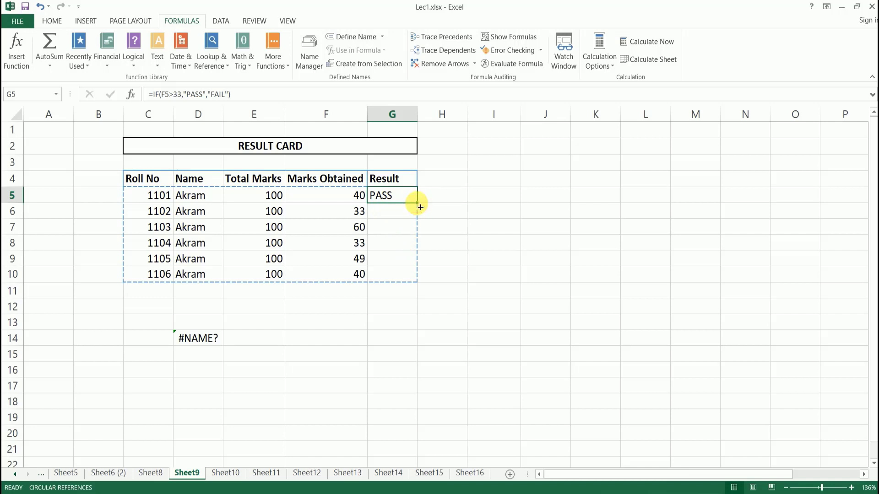
left_click_drag(420, 207, 404, 277)
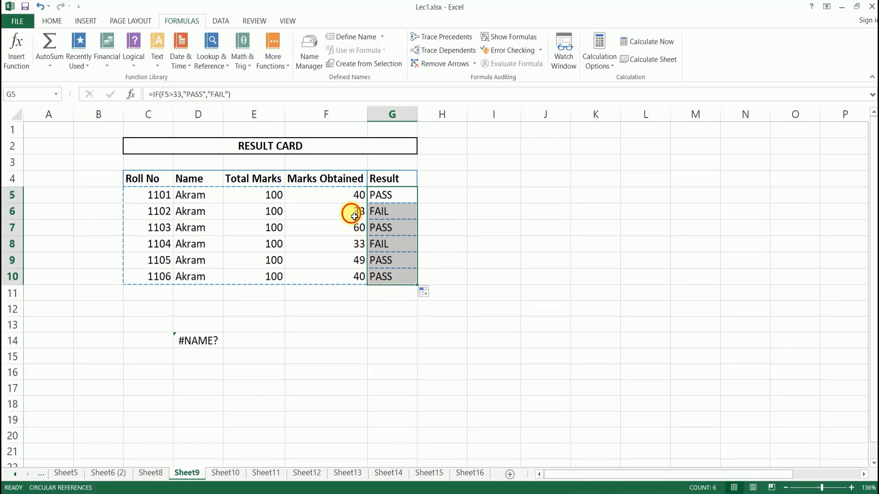
left_click(354, 216)
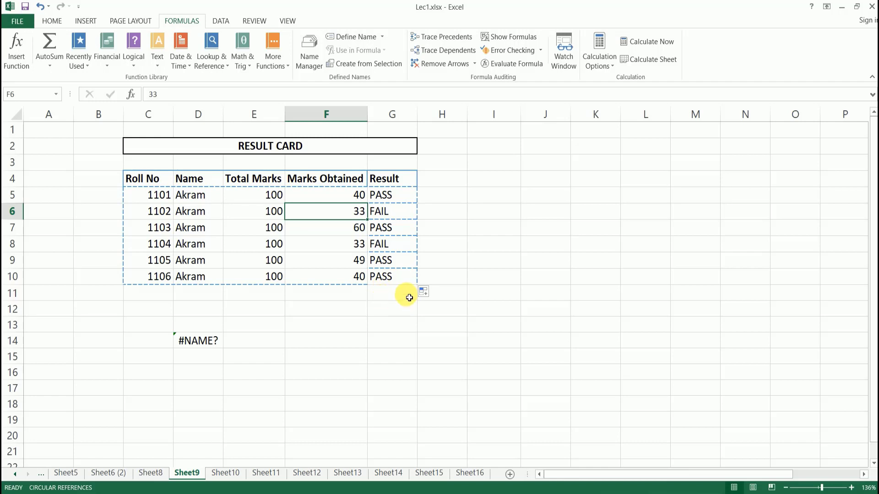
left_click(402, 196)
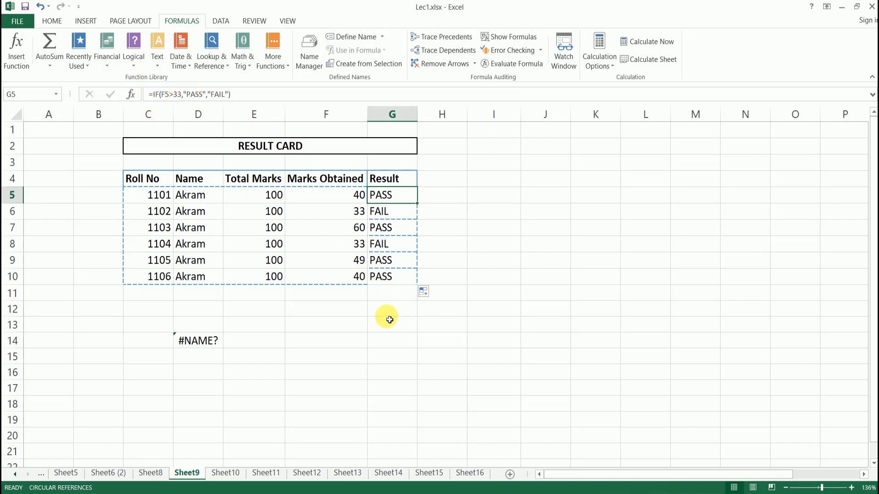
left_click(389, 316)
Type =if(f5>33,"PASS","FAIL") directly into G12 so it shows PASS.
type("=")
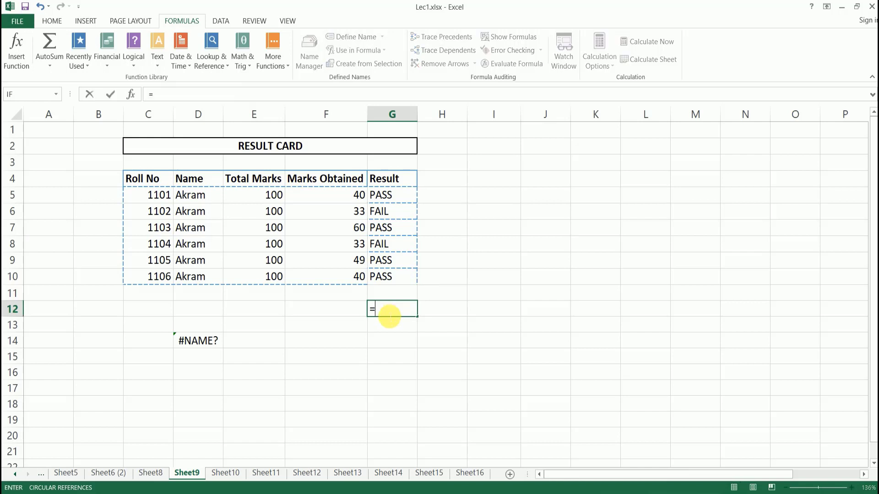
type("if")
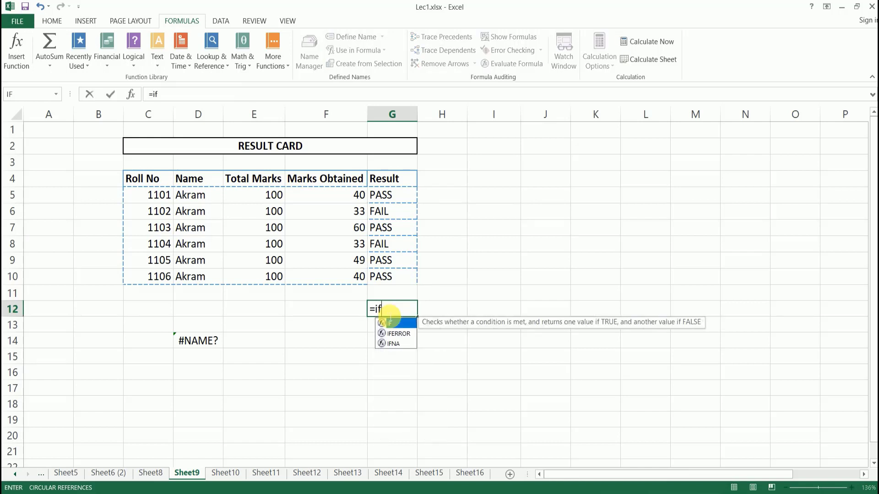
type("(")
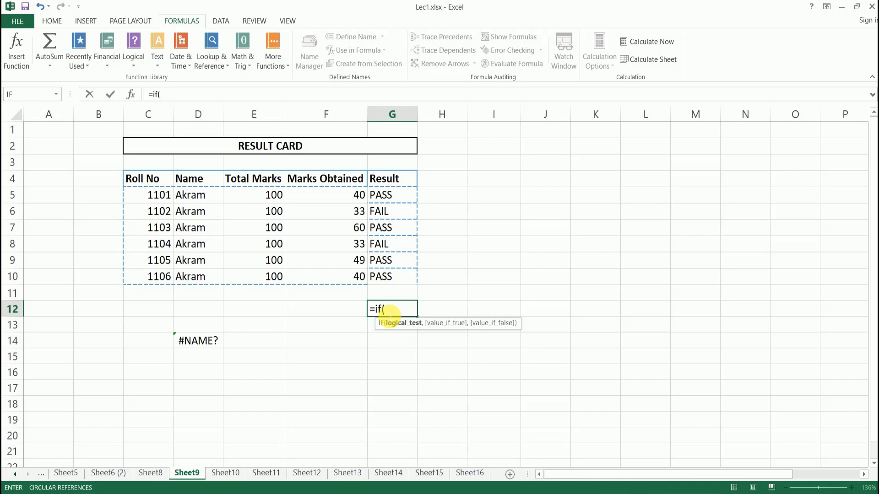
type("f")
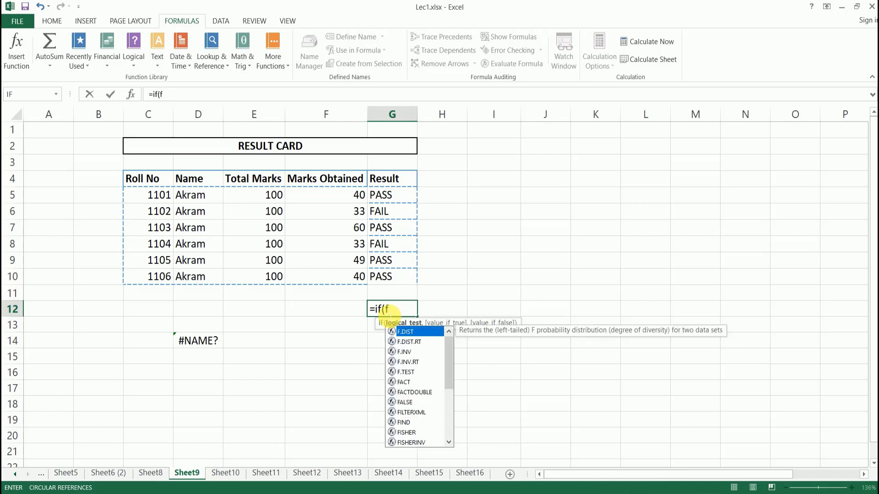
type("5>")
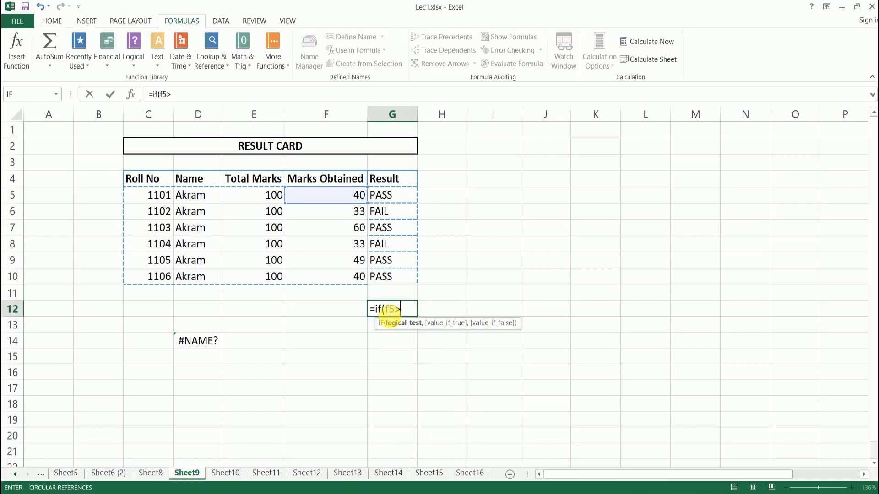
type("33,")
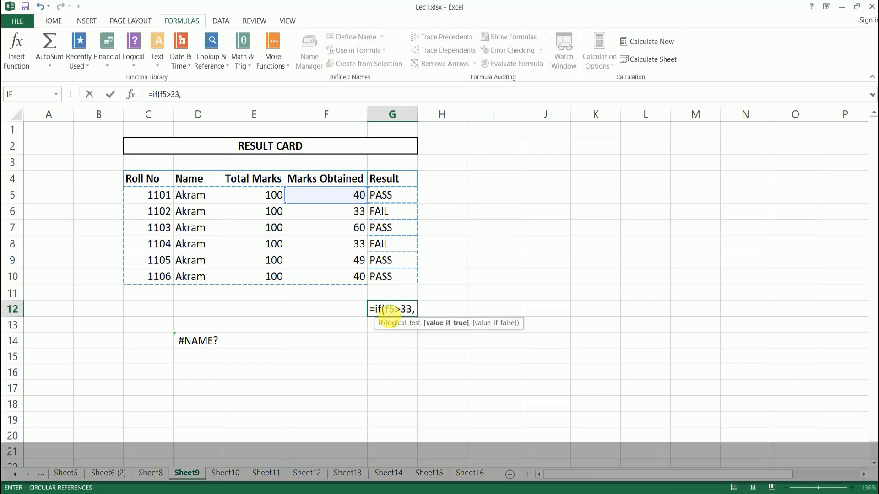
type("\"PASS")
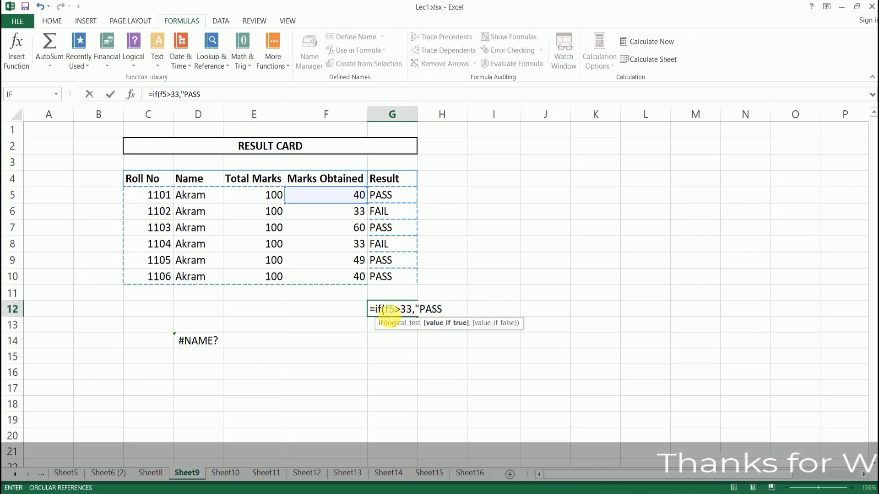
type("\",")
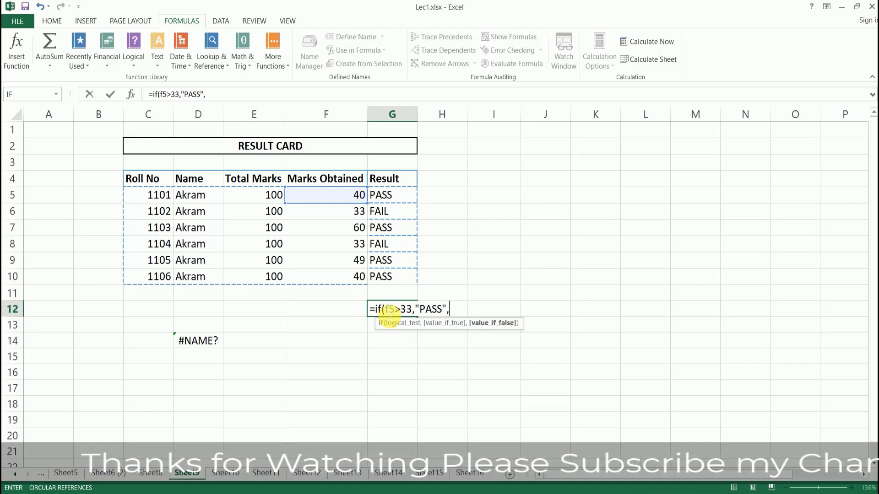
type("\"FAIL")
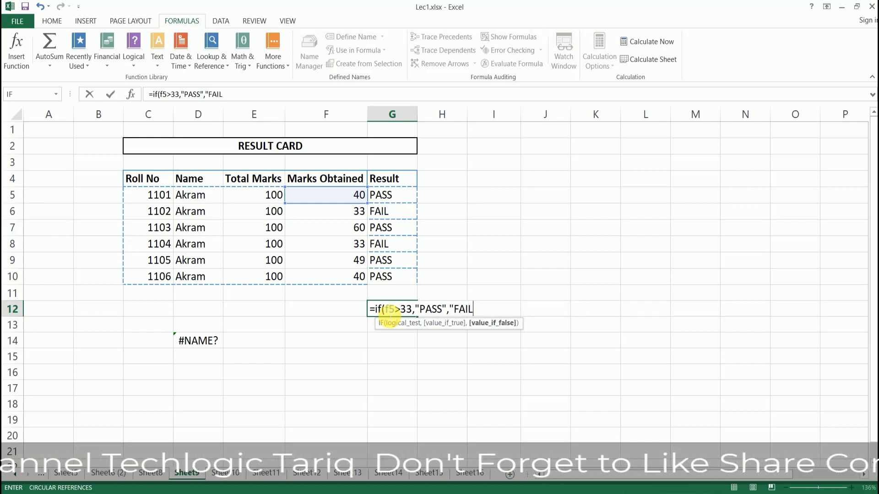
type(":")
key("BackSpace")
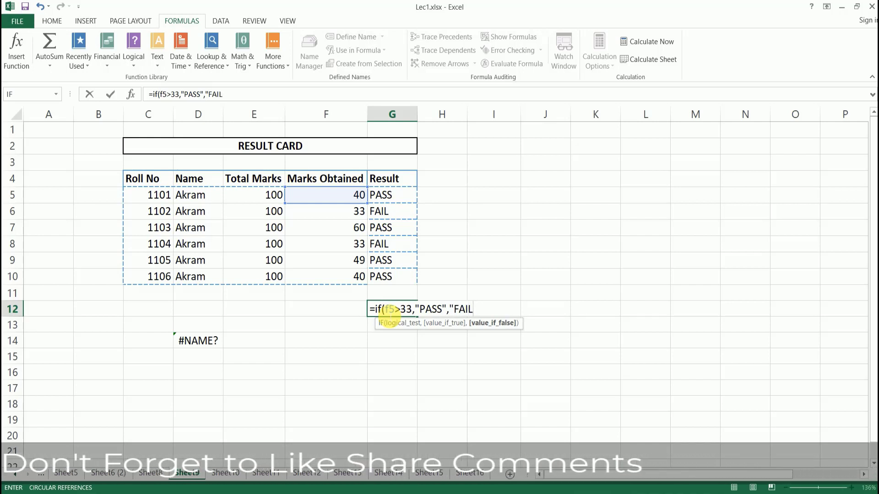
type("\")")
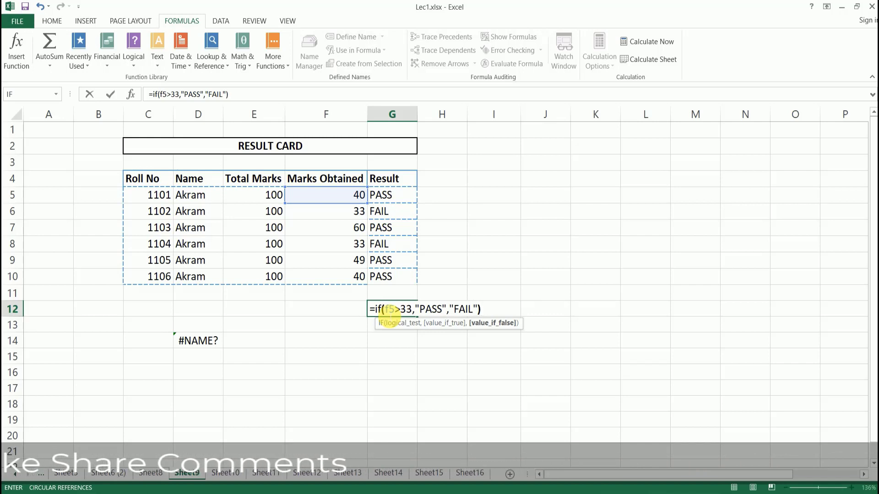
key("Return")
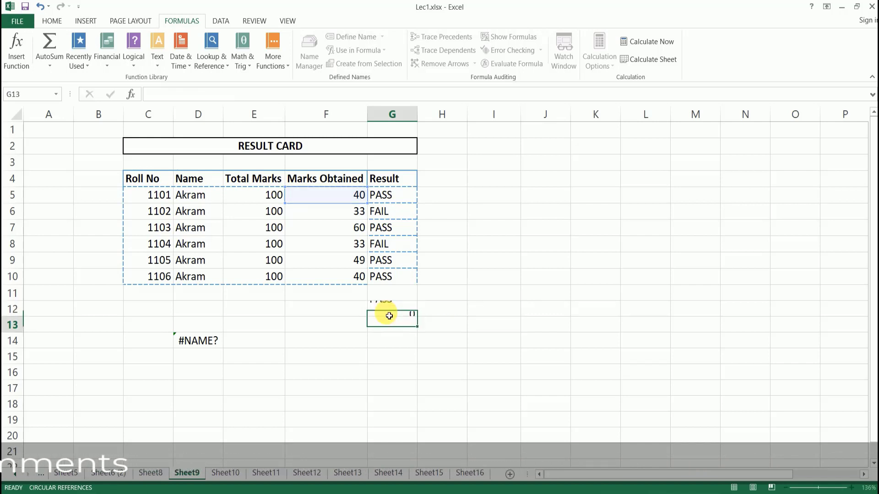
left_click(390, 308)
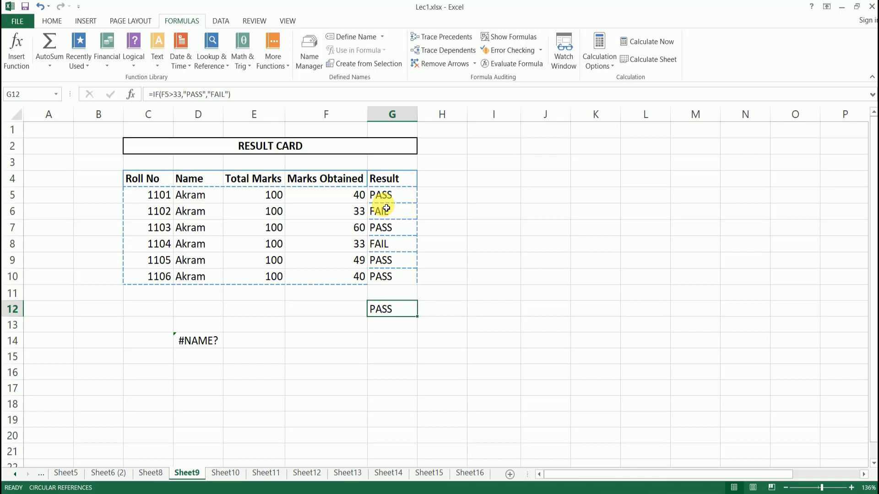
left_click(392, 198)
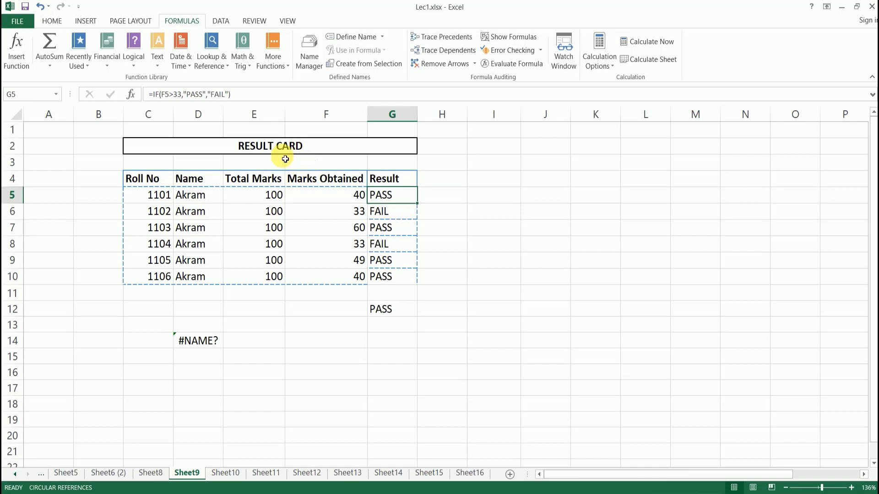
Move through Sheet10 to Sheet11 and review the Salary Sheet table with its 75000 Admin total.
left_click(225, 474)
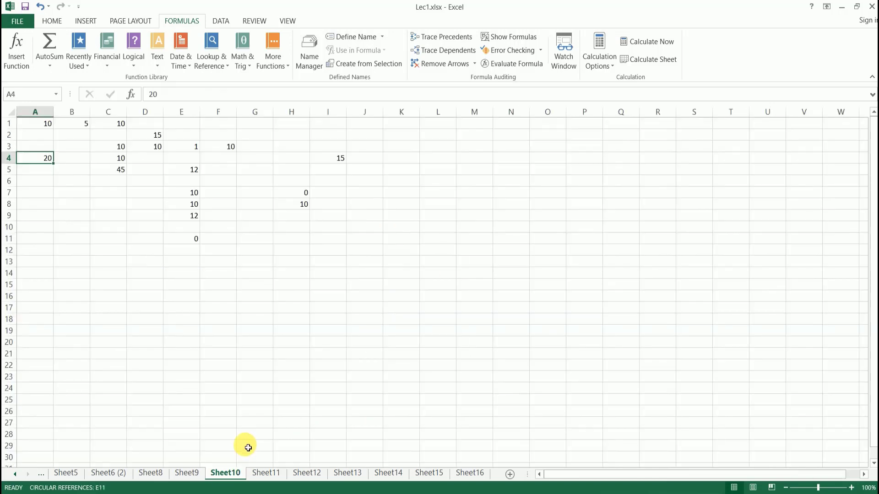
left_click(269, 472)
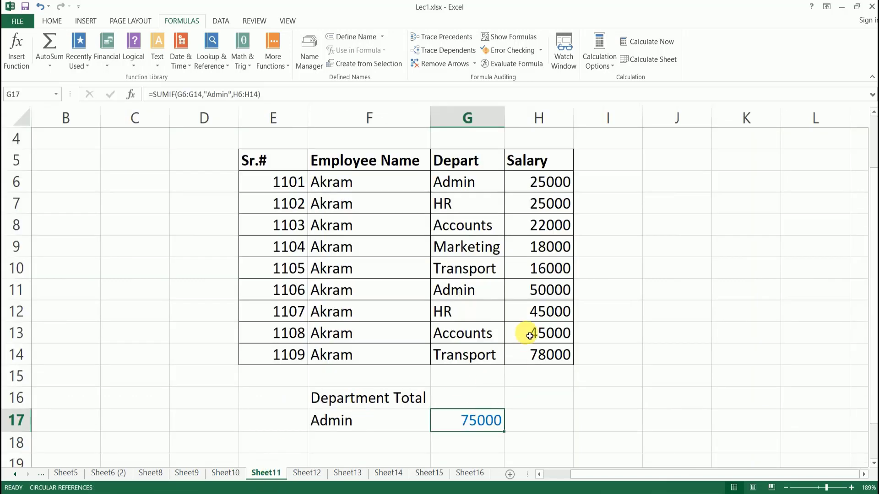
scroll(526, 337, "down", 2)
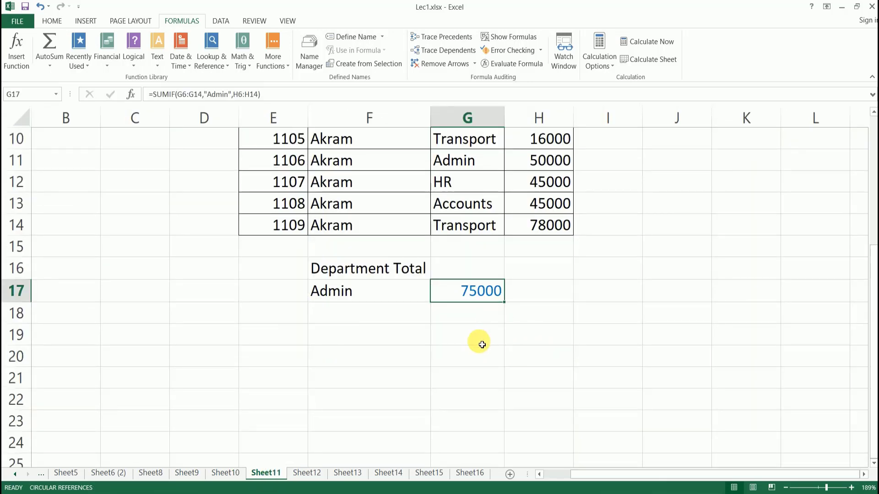
scroll(479, 343, "up", 2)
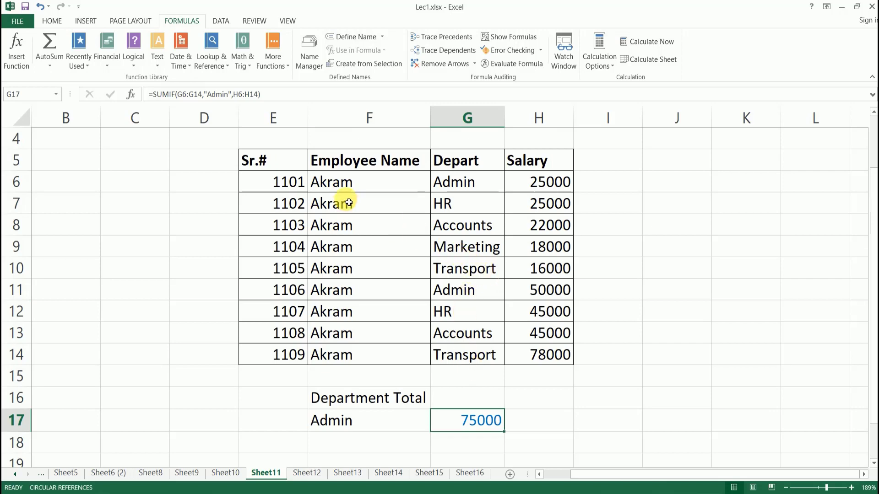
scroll(382, 209, "up", 1)
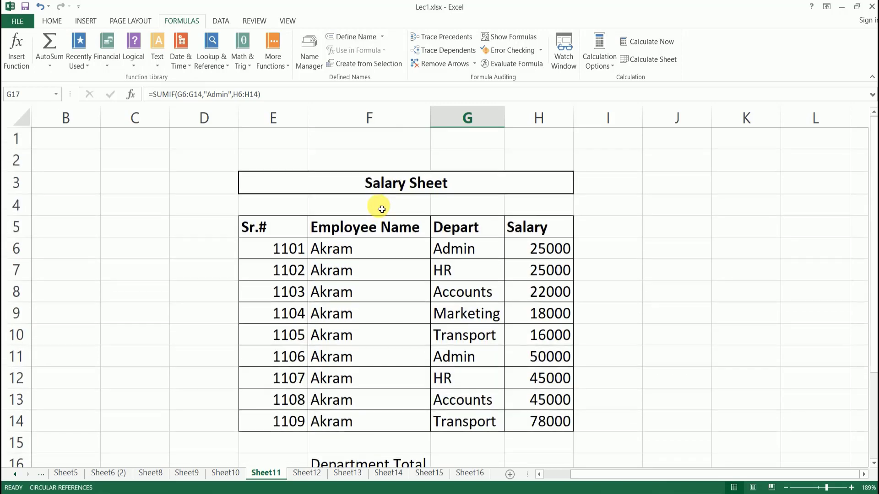
scroll(434, 226, "down", 1)
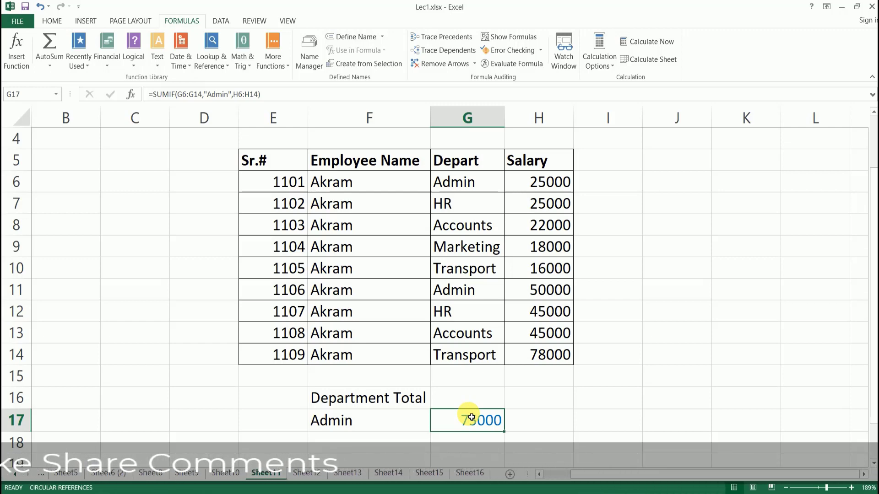
Enter =sumif(range,criteria,sum_range) in C16 as a syntax demo showing #NAME?
left_click(90, 390)
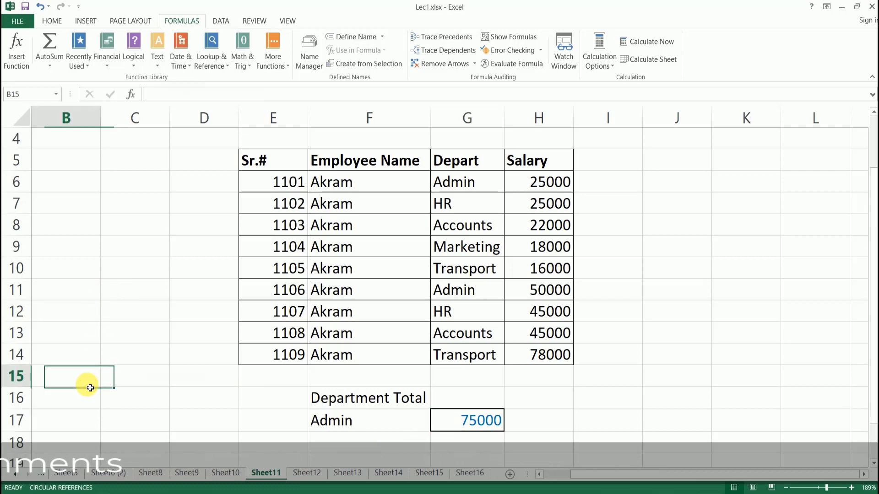
left_click(134, 405)
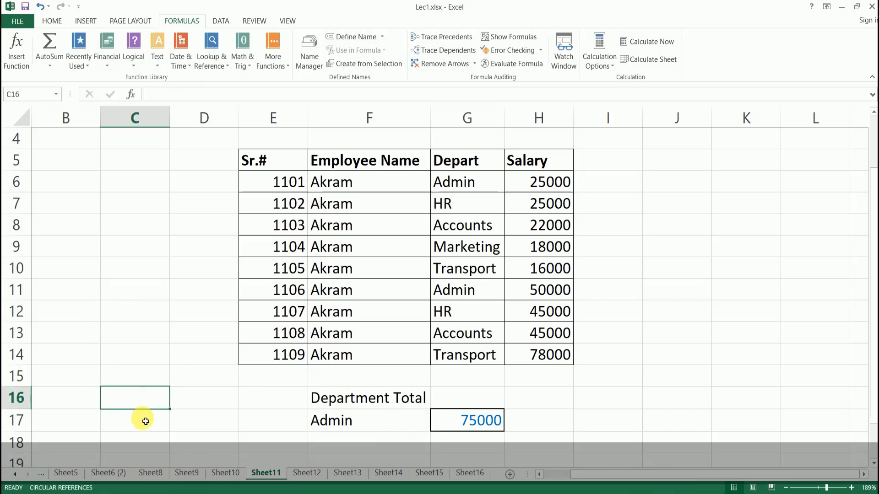
type("=s")
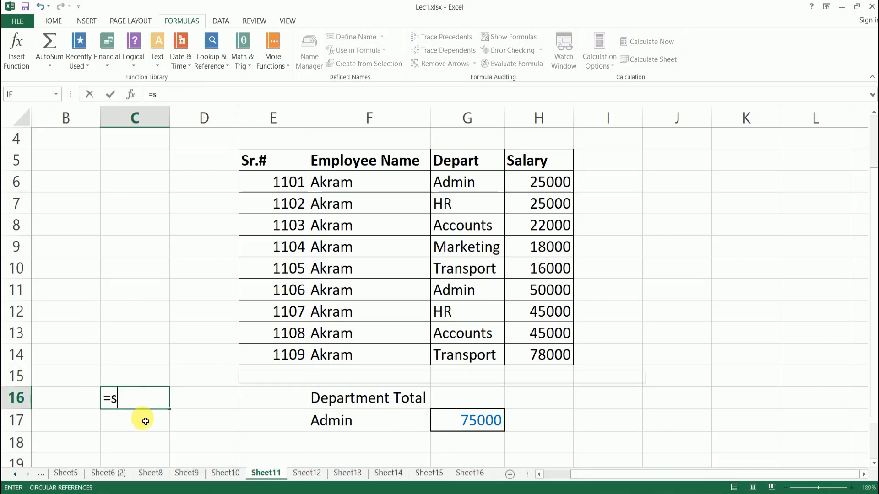
type("umif")
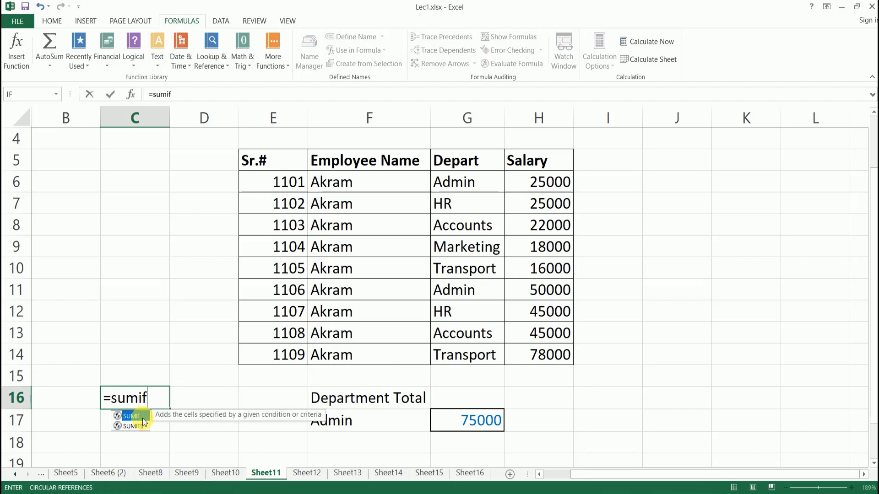
type("(range")
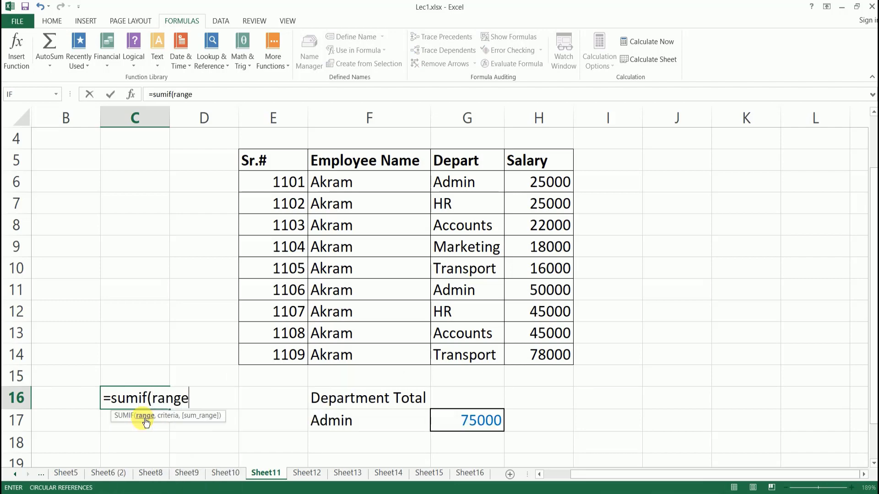
type(",crit")
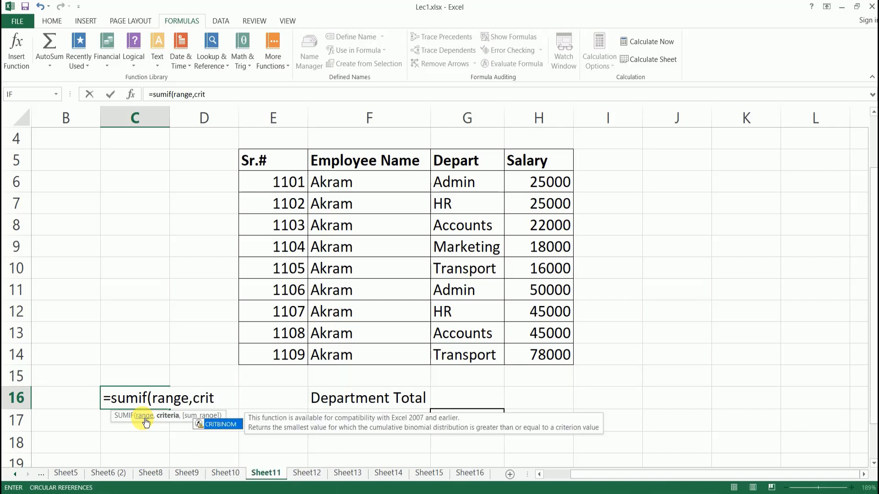
type("eria")
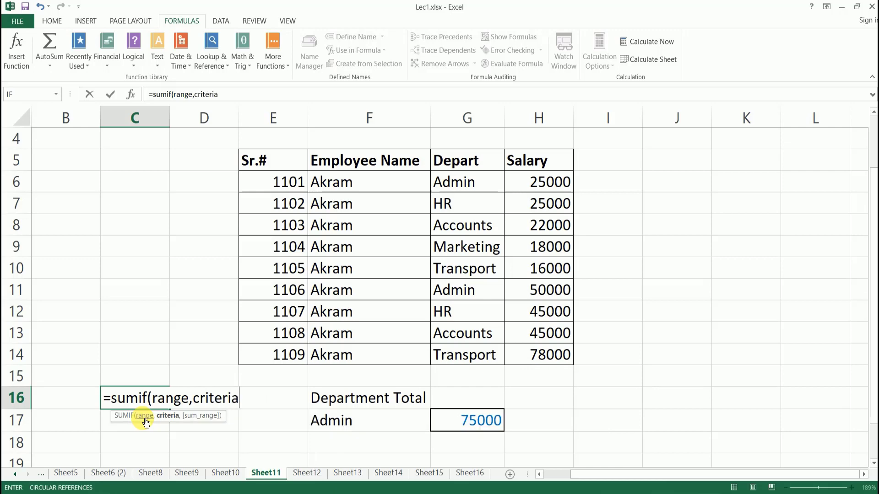
type(",sum")
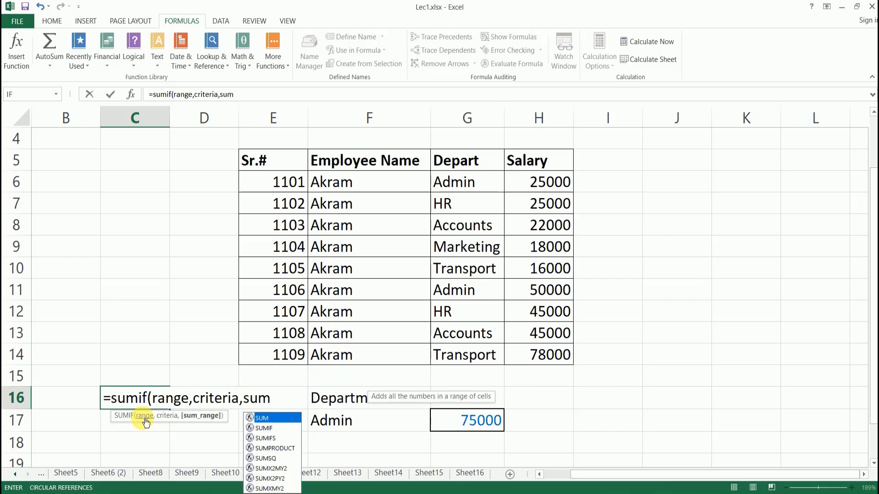
type("_r")
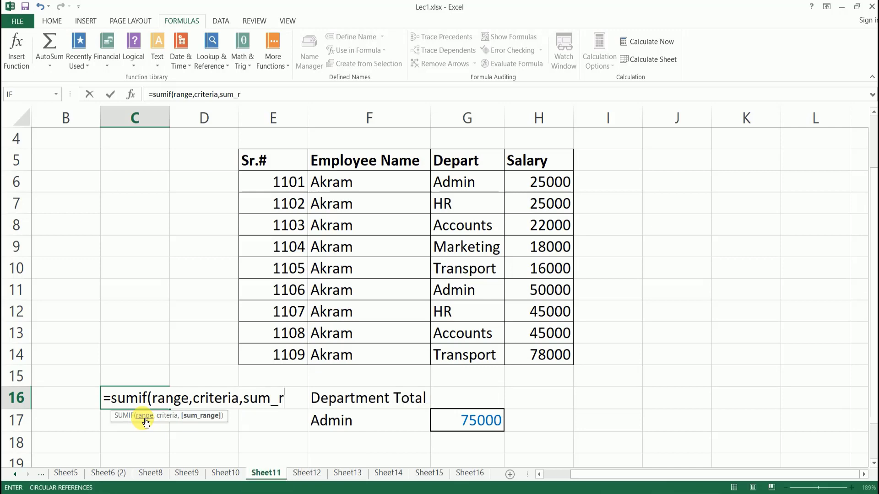
type("ange")
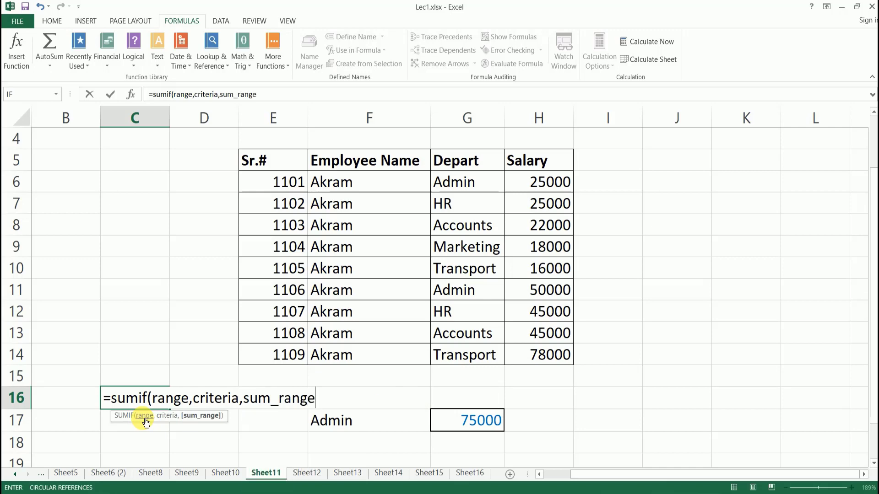
type(")")
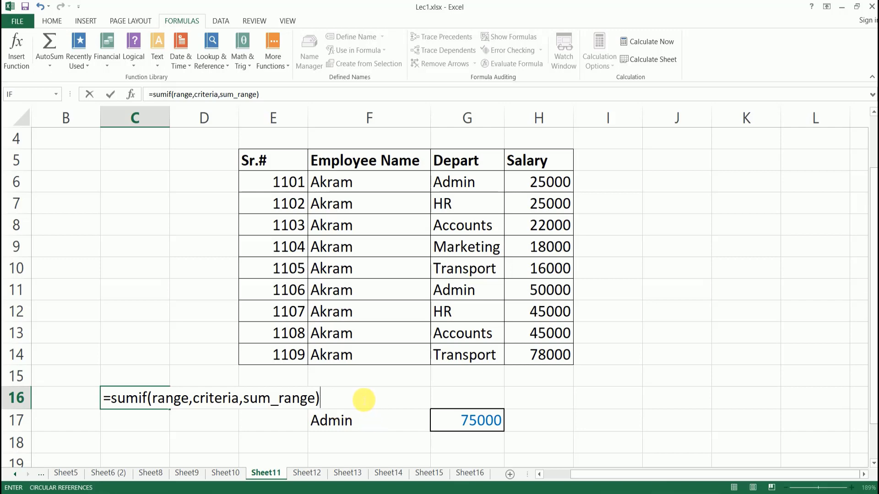
key("Return")
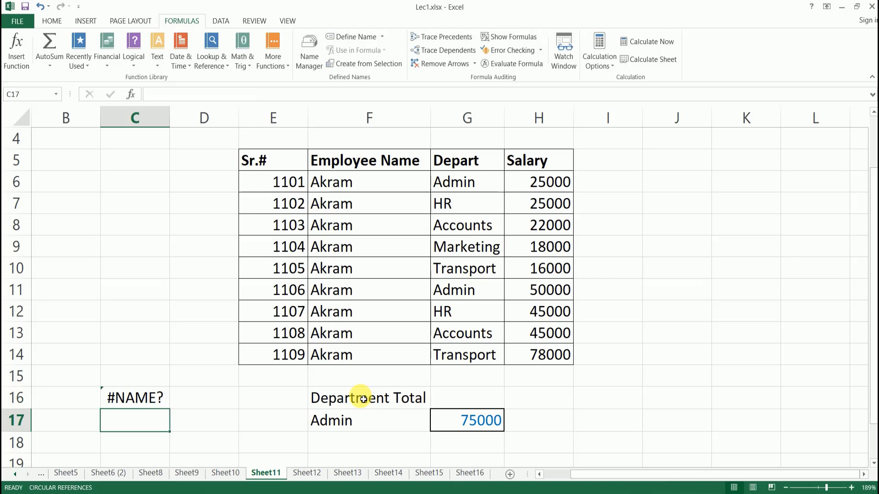
Delete the SUMIF formula from G17, leaving the Admin total cell empty.
scroll(602, 401, "down", 2)
left_click(479, 291)
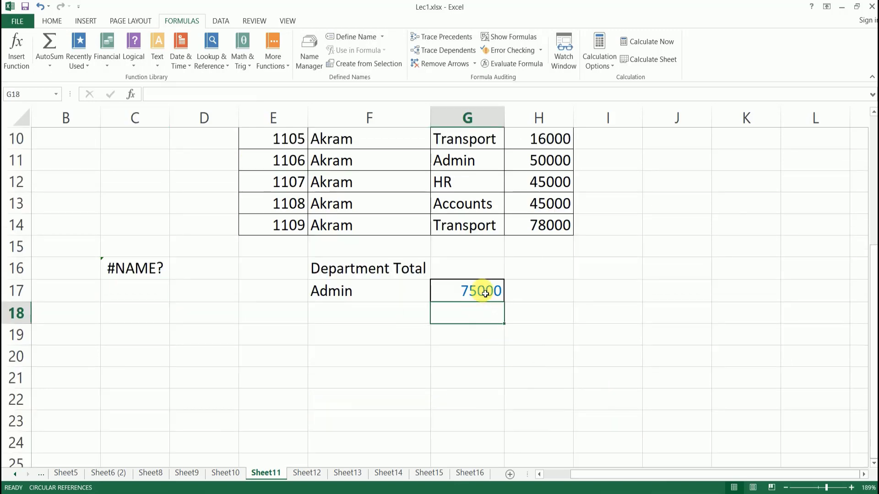
key("Delete")
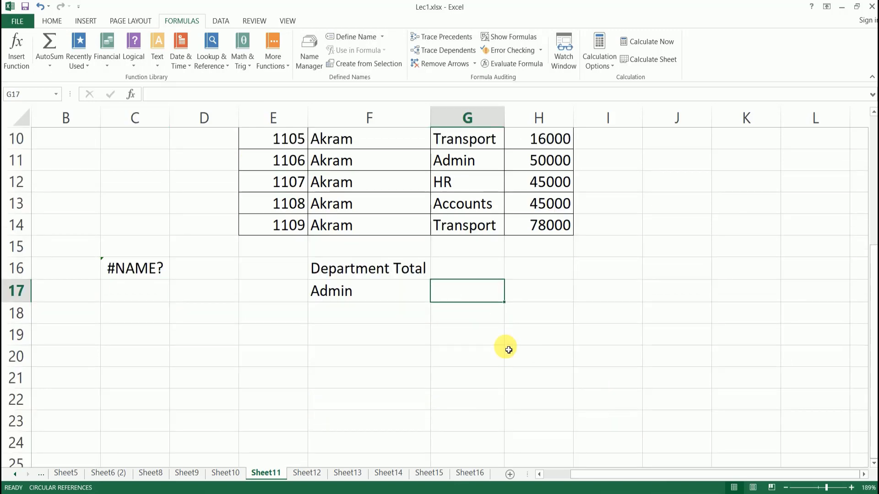
scroll(502, 320, "up", 3)
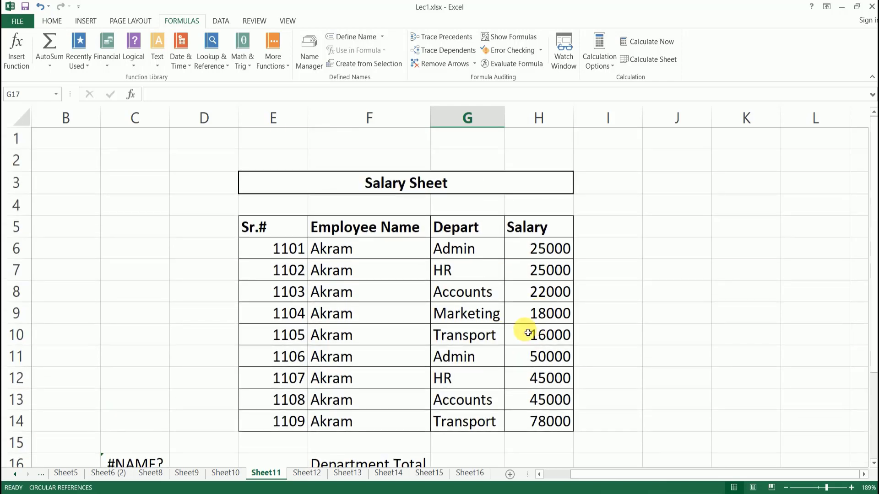
scroll(525, 333, "down", 1)
scroll(519, 343, "down", 1)
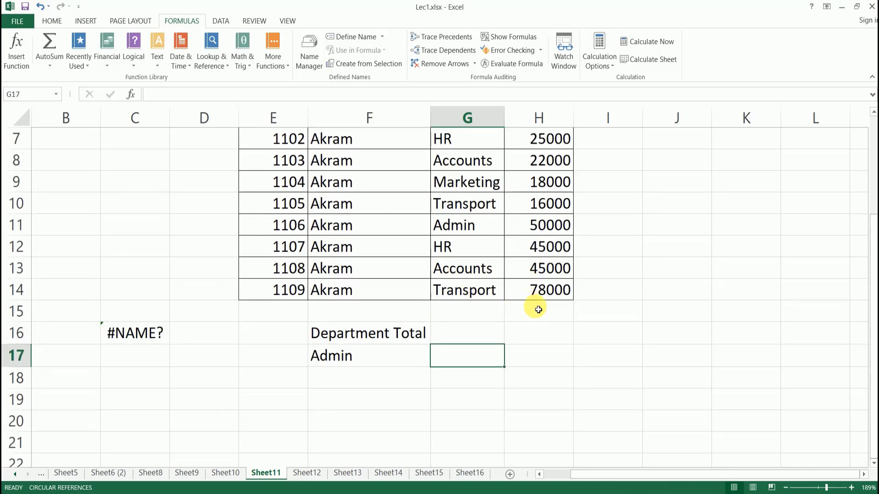
scroll(534, 308, "up", 1)
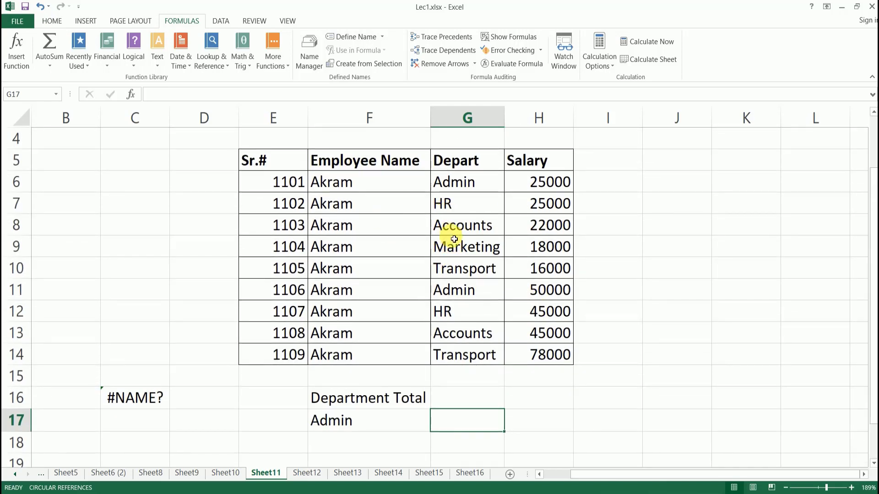
left_click(453, 440)
left_click(454, 421)
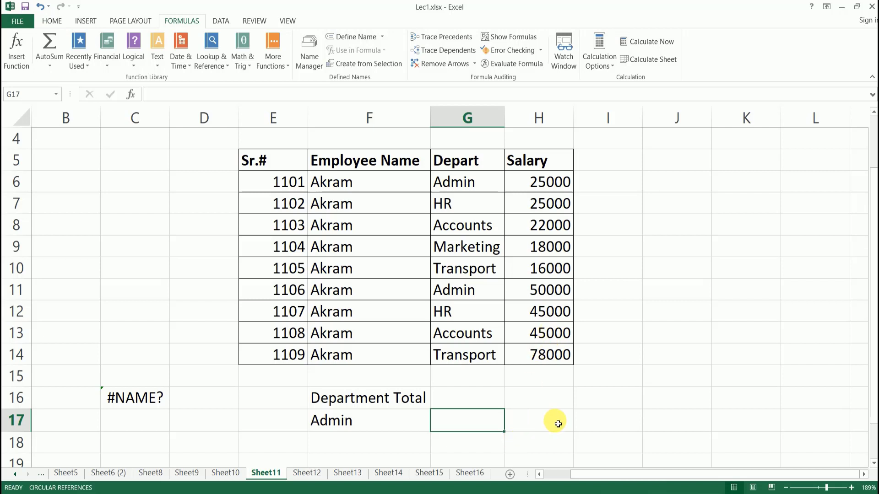
type("=")
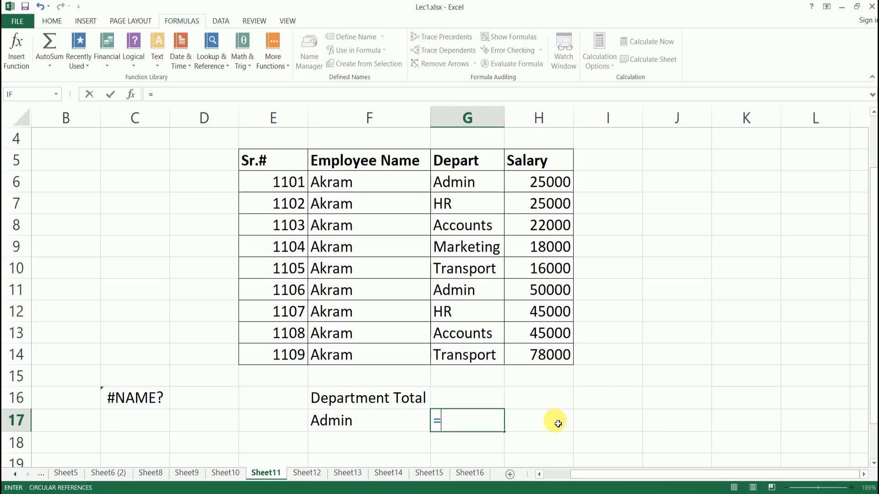
type("sumif")
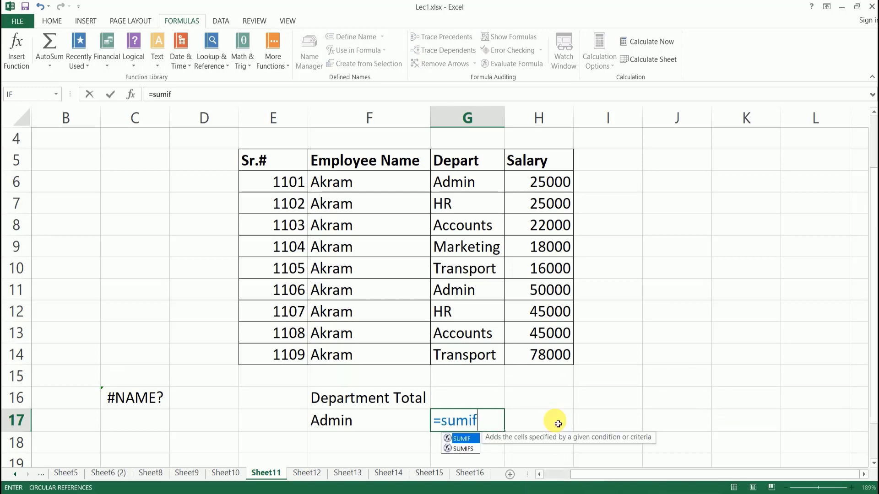
type("(")
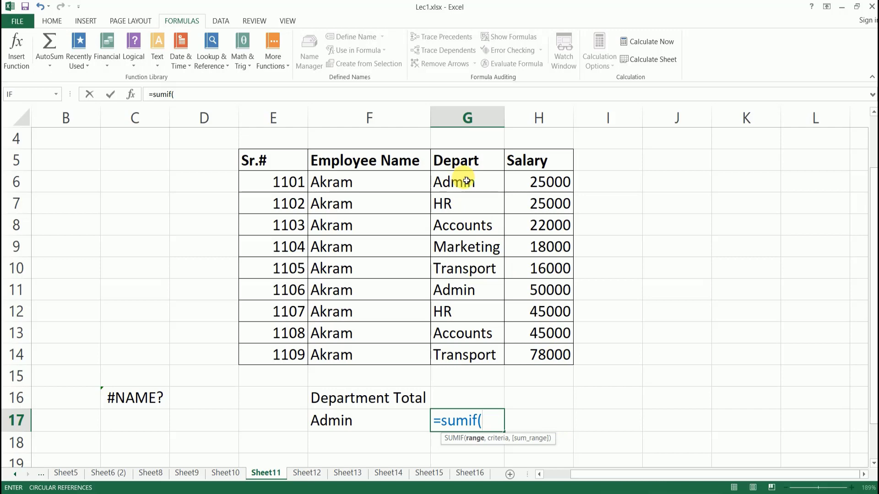
left_click_drag(467, 181, 458, 355)
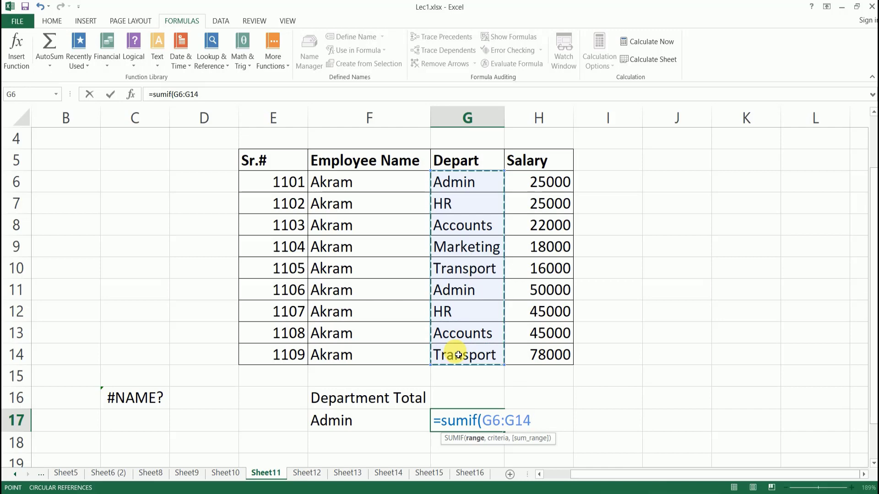
type(",")
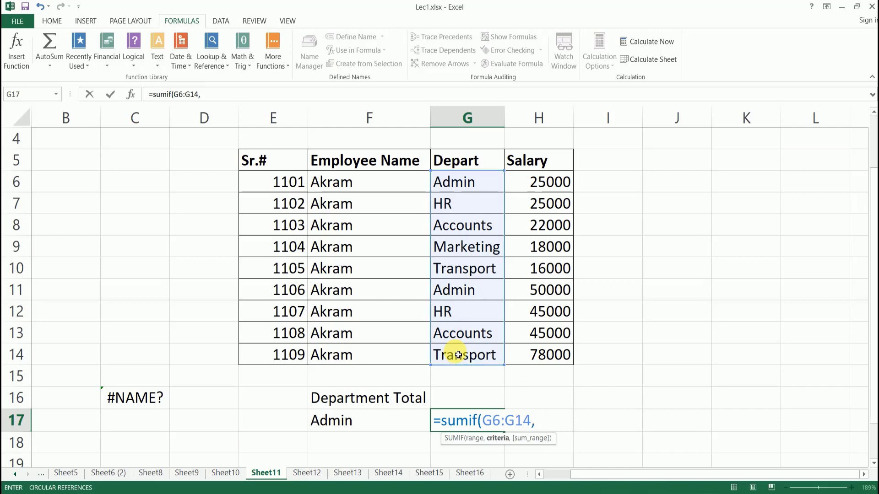
type("Ädmin")
key("BackSpace")
key("BackSpace")
key("BackSpace")
key("BackSpace")
type("ädmin")
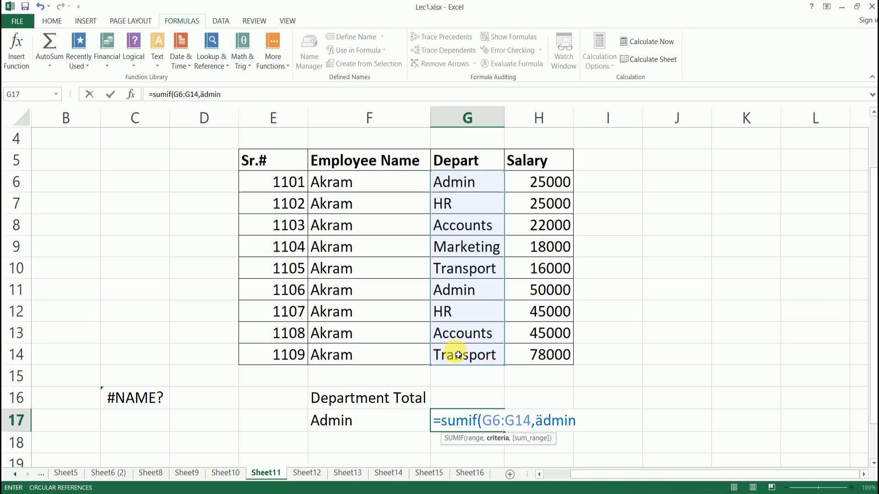
key("BackSpace")
key("BackSpace")
key("BackSpace")
key("BackSpace")
type("dmin")
key("BackSpace")
key("BackSpace")
key("BackSpace")
key("BackSpace")
key("BackSpace")
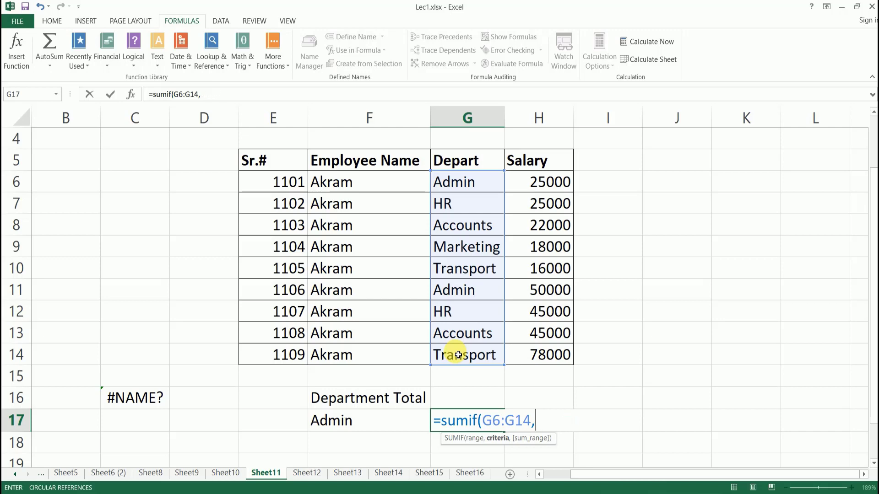
type("äd")
key("BackSpace")
key("BackSpace")
key("BackSpace")
type(",ad")
key("BackSpace")
key("BackSpace")
key("BackSpace")
key("BackSpace")
key("BackSpace")
key("BackSpace")
key("BackSpace")
key("BackSpace")
key("BackSpace")
key("BackSpace")
key("BackSpace")
key("BackSpace")
key("BackSpace")
key("BackSpace")
key("BackSpace")
key("BackSpace")
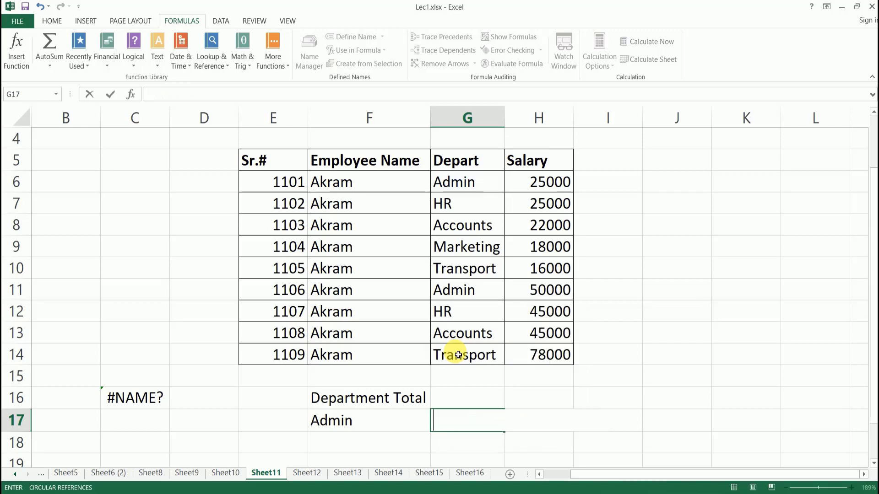
Abandon the G17 entry and open Sheet9's G5 IF formula, selecting its FAIL argument.
left_click(522, 392)
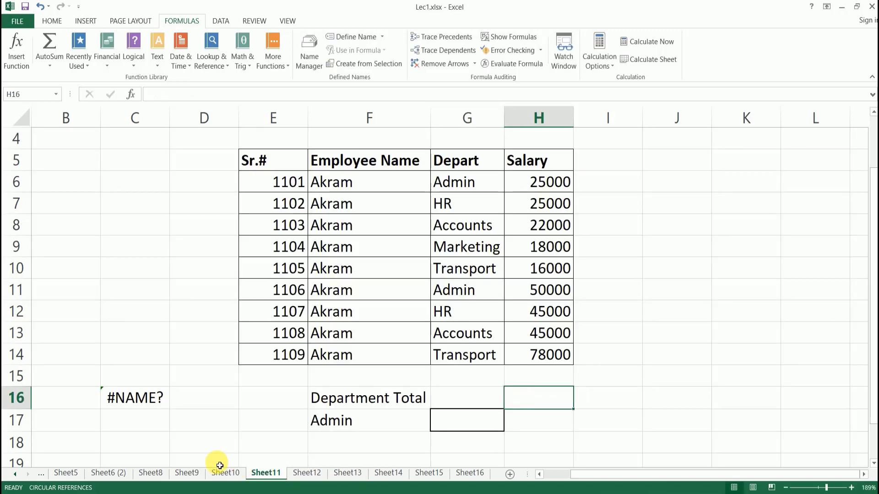
left_click(187, 472)
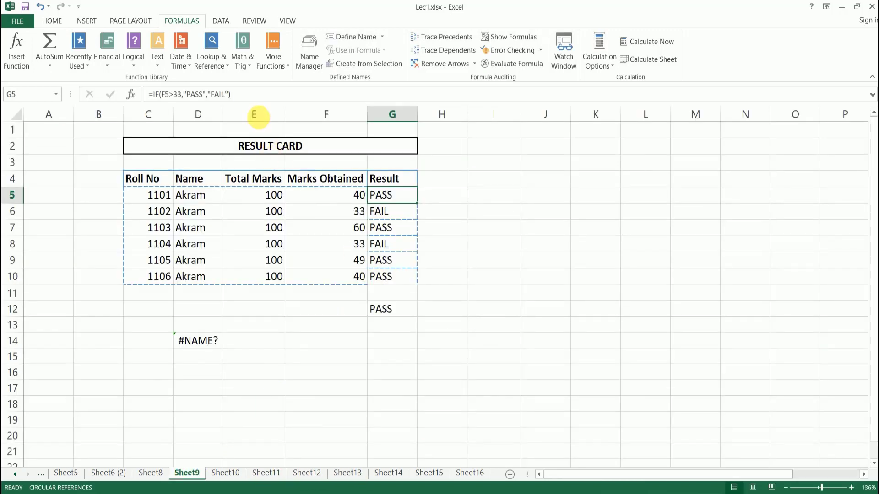
left_click(244, 95)
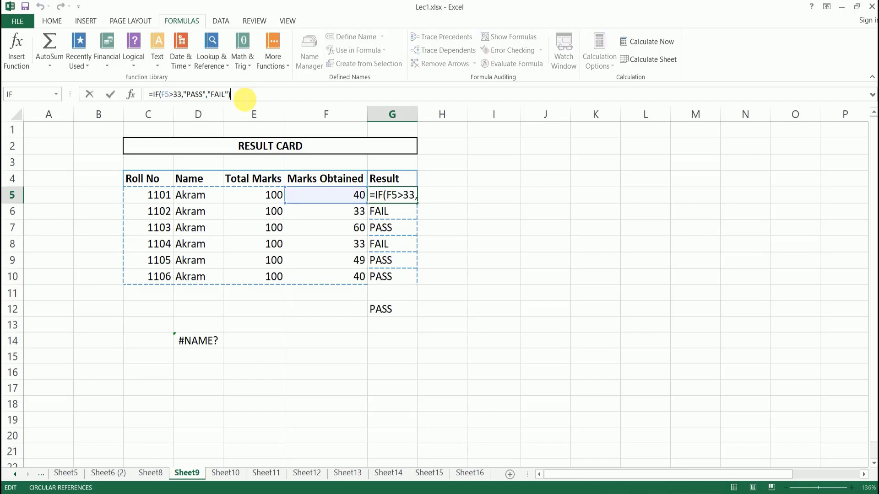
key("Left")
key("Left")
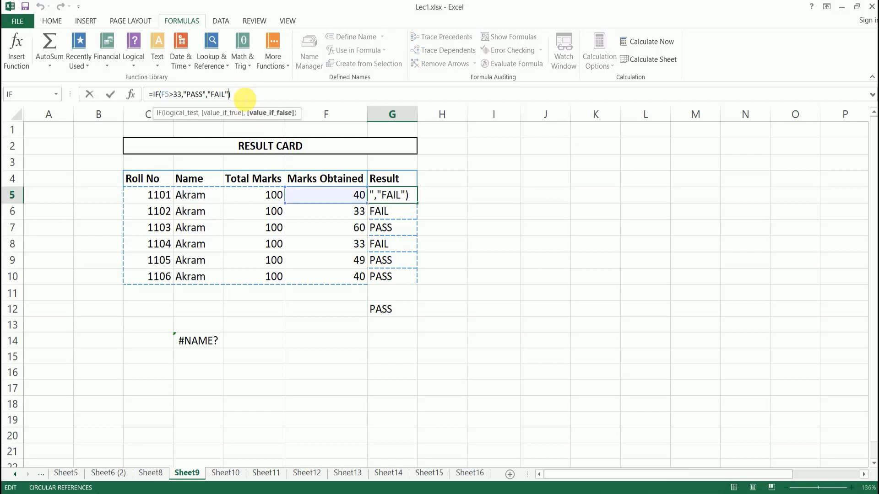
key("shift+Left")
key("shift+Left")
key("shift+Left")
left_click(294, 369)
Point the false argument at Sheet11 cells, retype "FAIL", dismiss the error, and add H16.
left_click(270, 474)
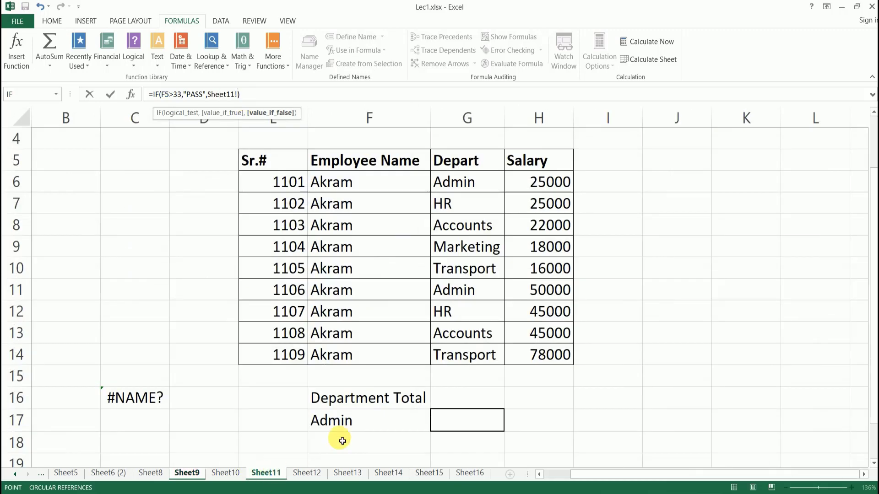
left_click(464, 443)
left_click(460, 420)
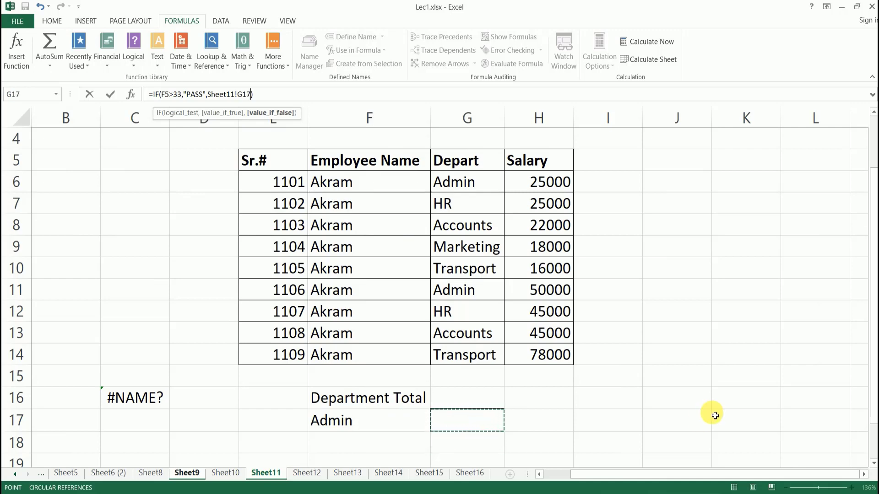
left_click(696, 380)
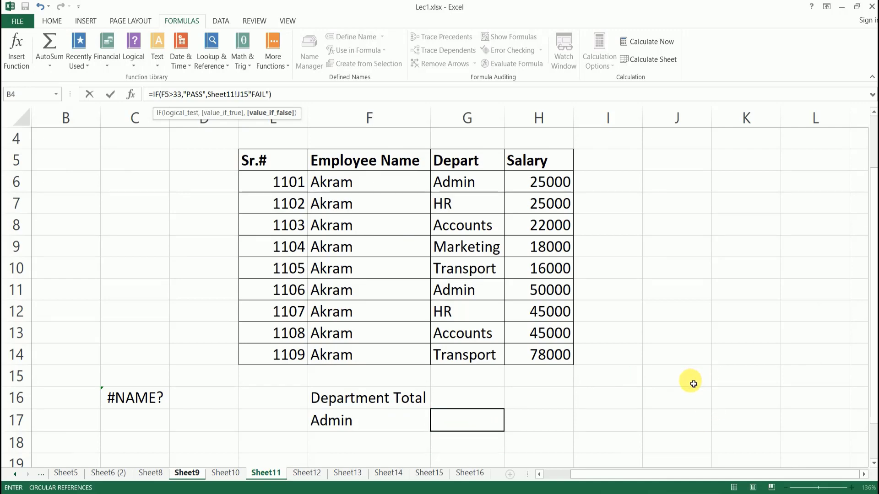
type("\"FAIL\"")
key("Return")
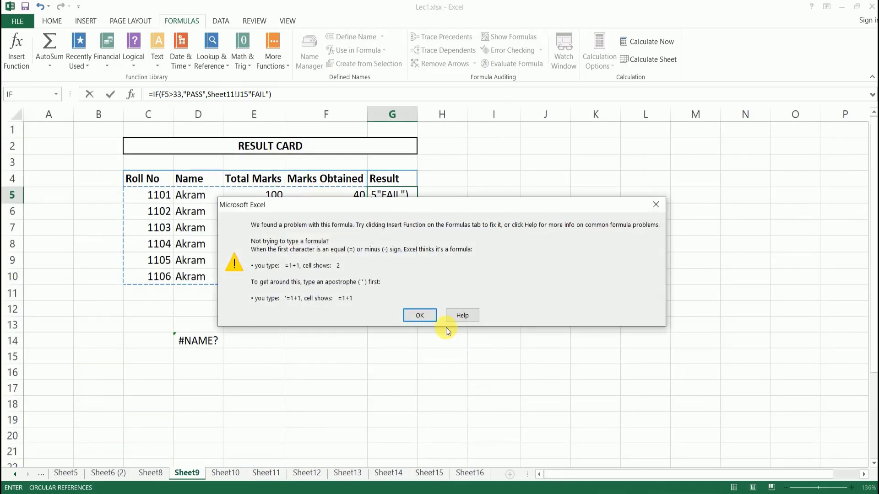
left_click(417, 315)
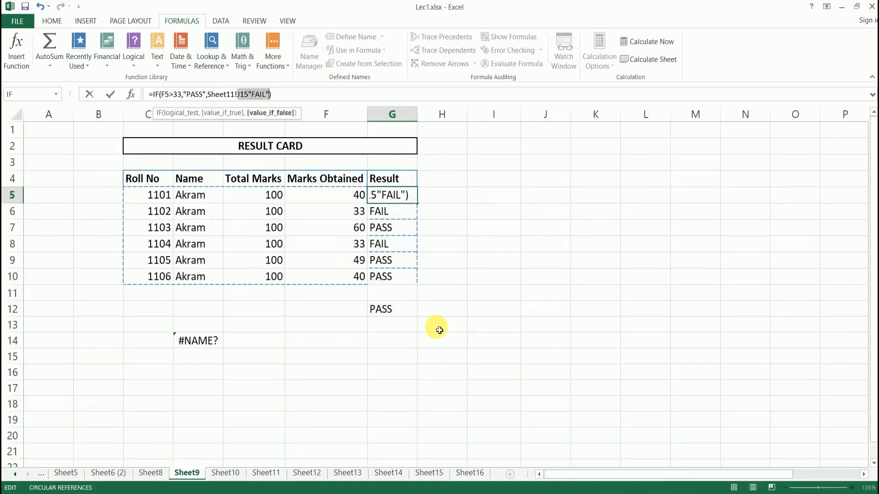
left_click(264, 472)
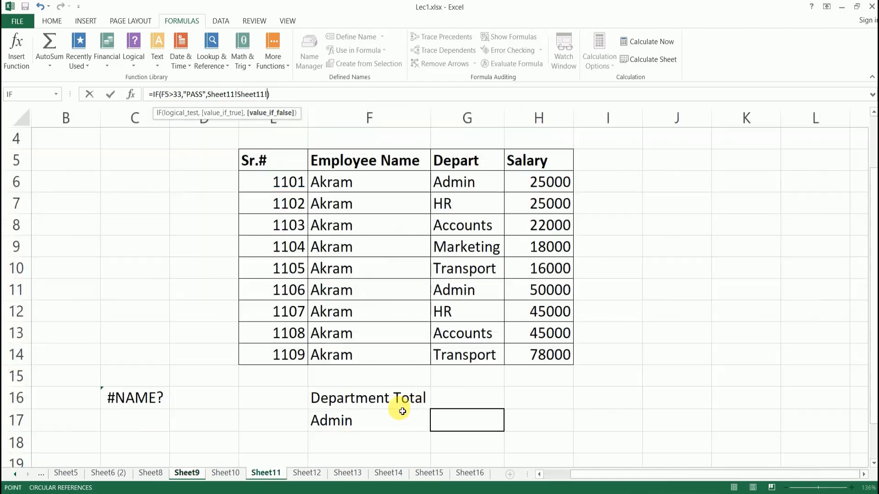
left_click(550, 405)
Cancel the G5 edit, return to Sheet11, and discard a restarted =sumif(G6:G14, entry in G17.
key("Escape")
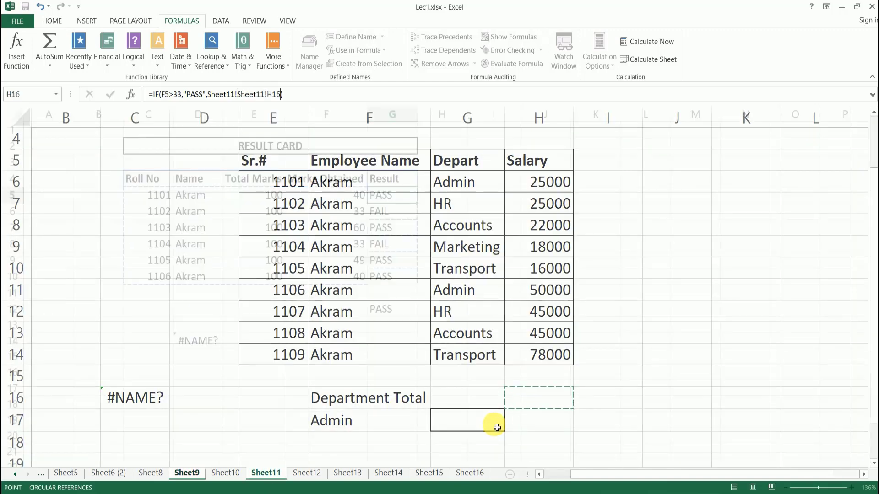
left_click(266, 472)
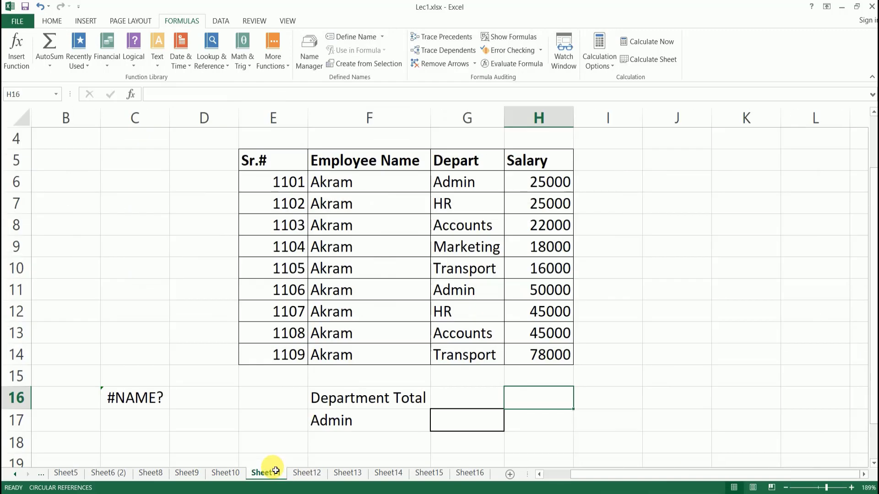
left_click(485, 430)
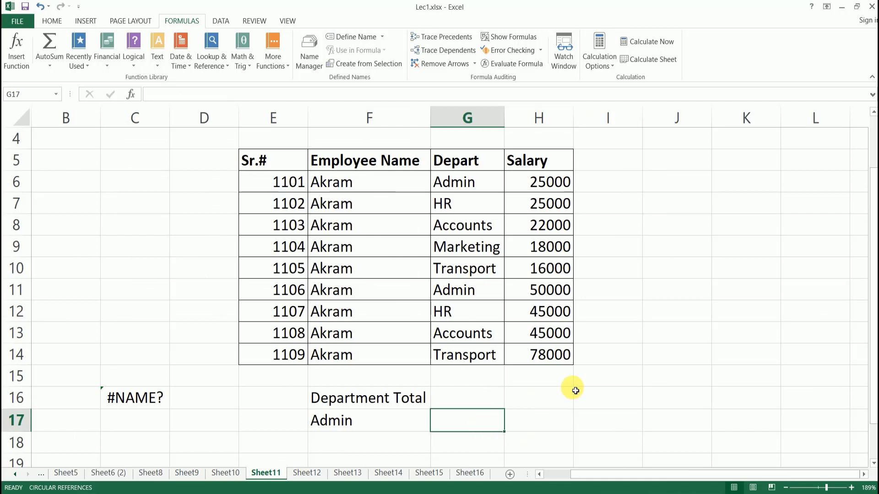
type("=")
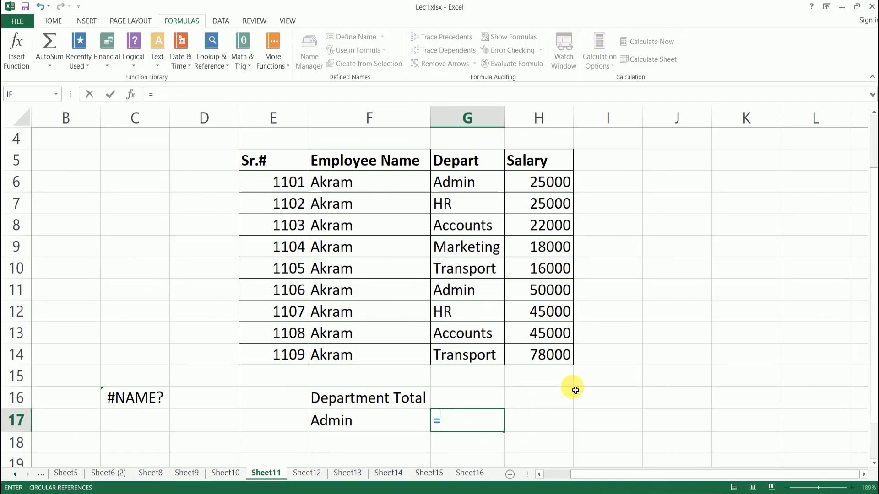
type("sumi")
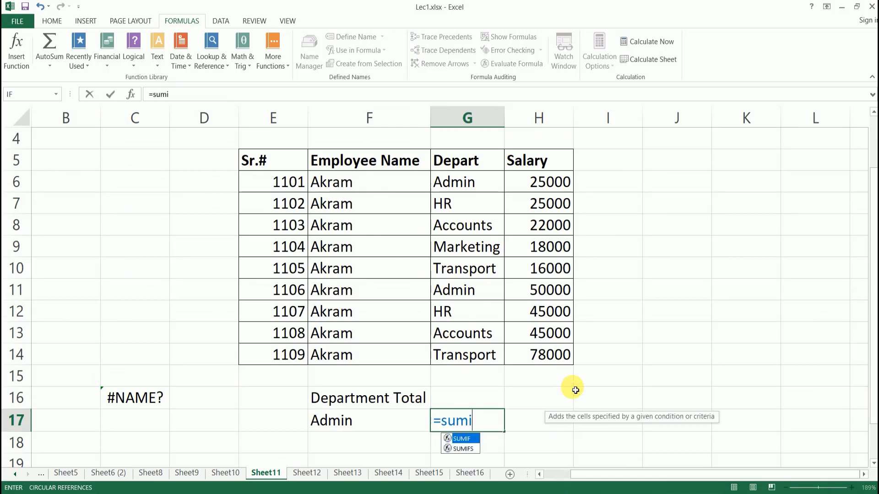
type("f(")
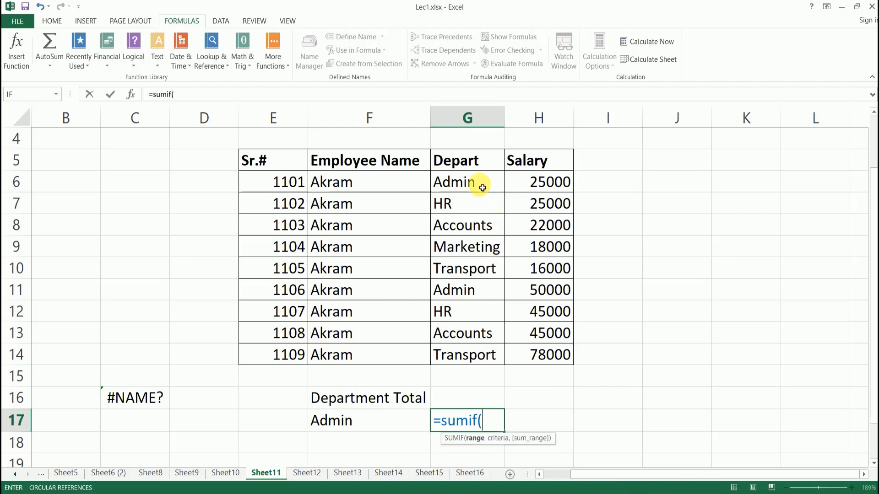
left_click_drag(479, 183, 458, 350)
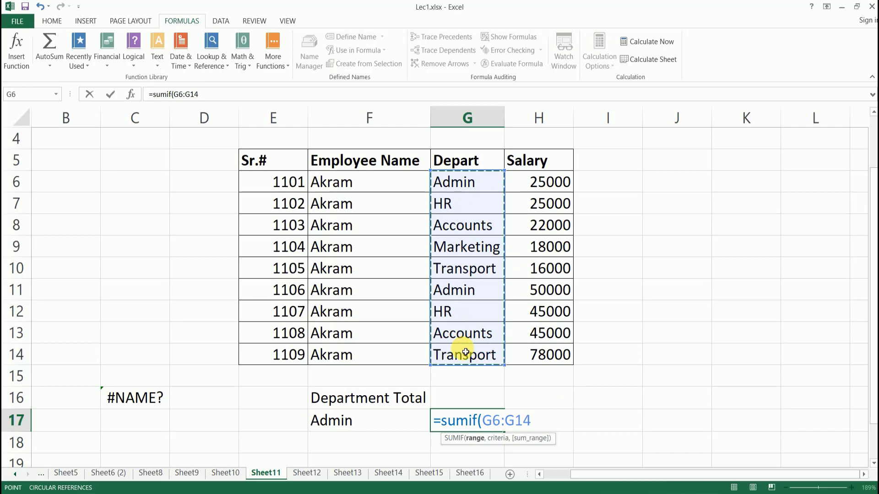
type(",")
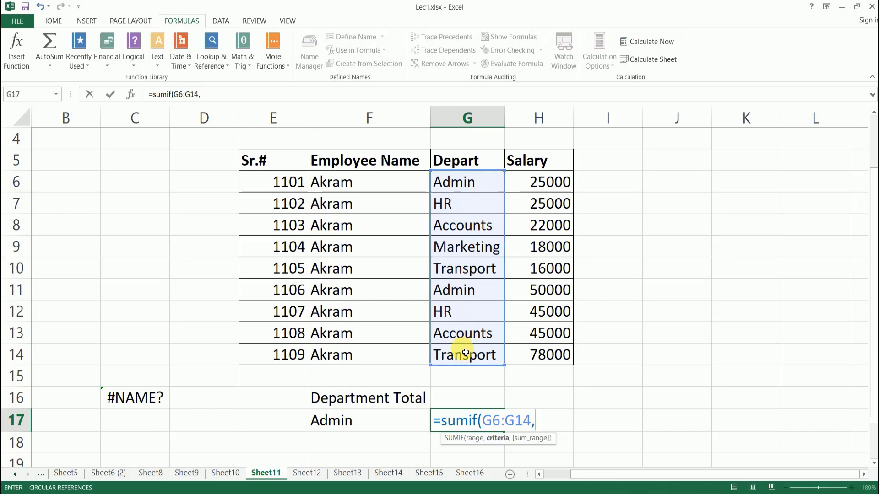
type("äd")
key("BackSpace")
key("BackSpace")
key("BackSpace")
key("BackSpace")
key("BackSpace")
key("BackSpace")
key("BackSpace")
key("BackSpace")
key("BackSpace")
key("BackSpace")
key("BackSpace")
key("BackSpace")
key("BackSpace")
key("BackSpace")
key("BackSpace")
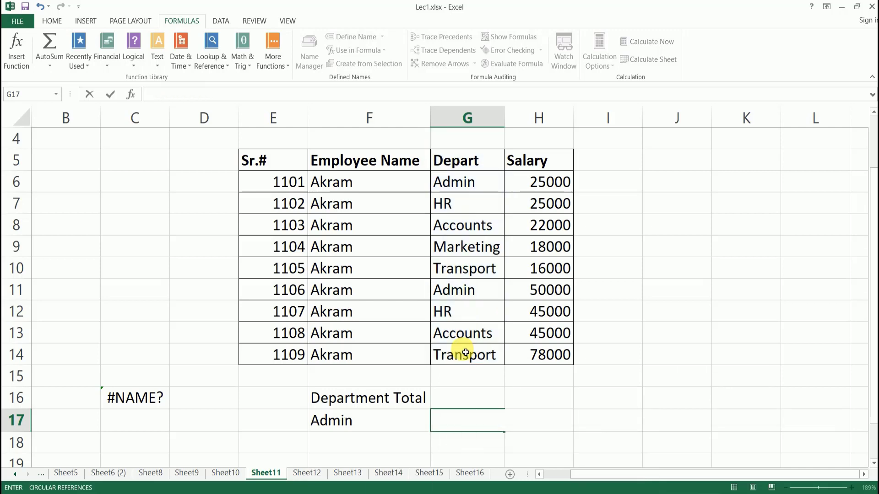
left_click(470, 397)
left_click(460, 423)
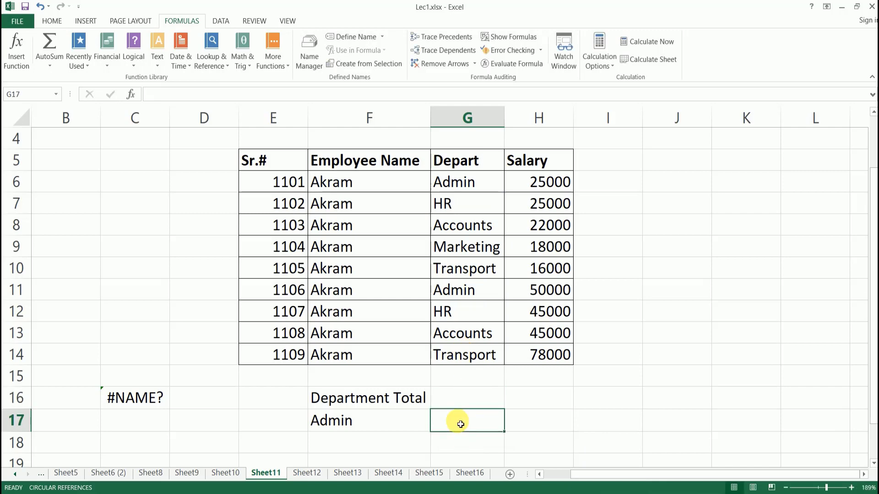
scroll(495, 371, "down", 1)
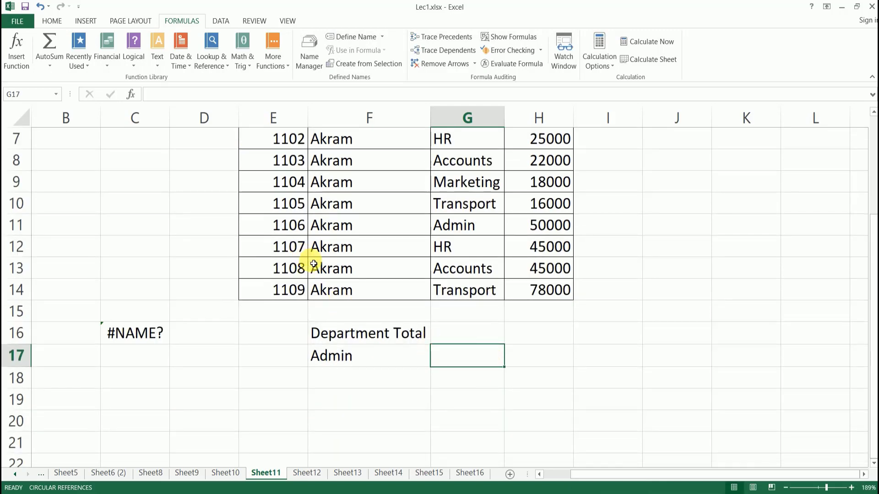
Insert the SUMIF function into cell G17 from the function picker.
left_click(133, 98)
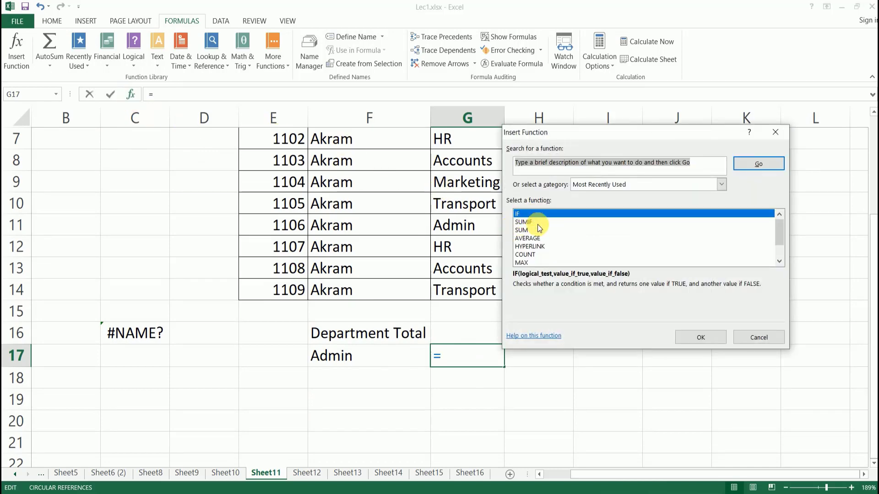
left_click(531, 222)
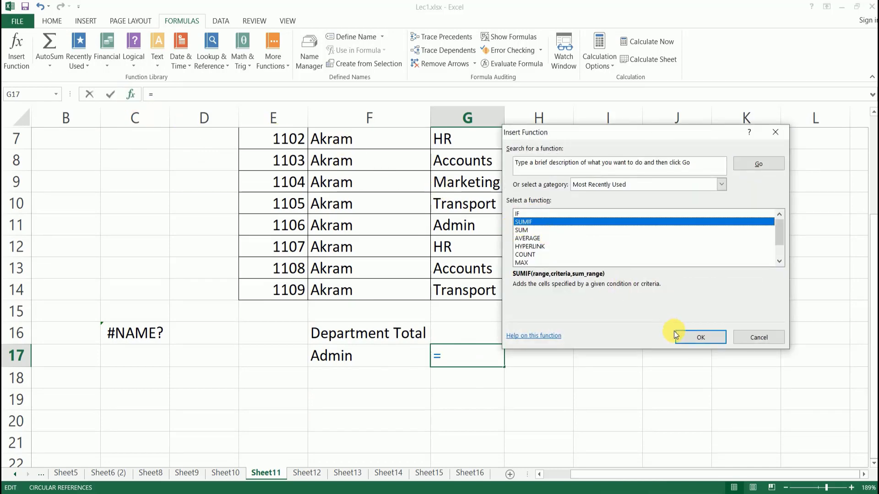
left_click(710, 337)
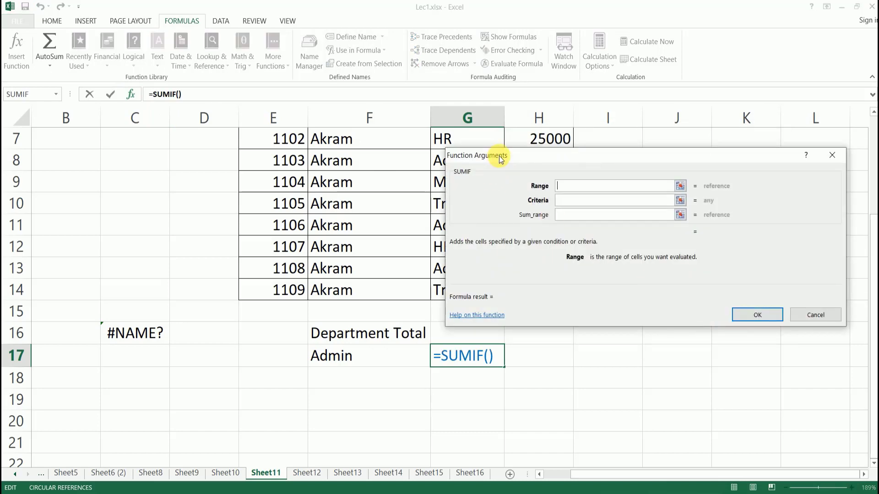
left_click_drag(500, 158, 630, 145)
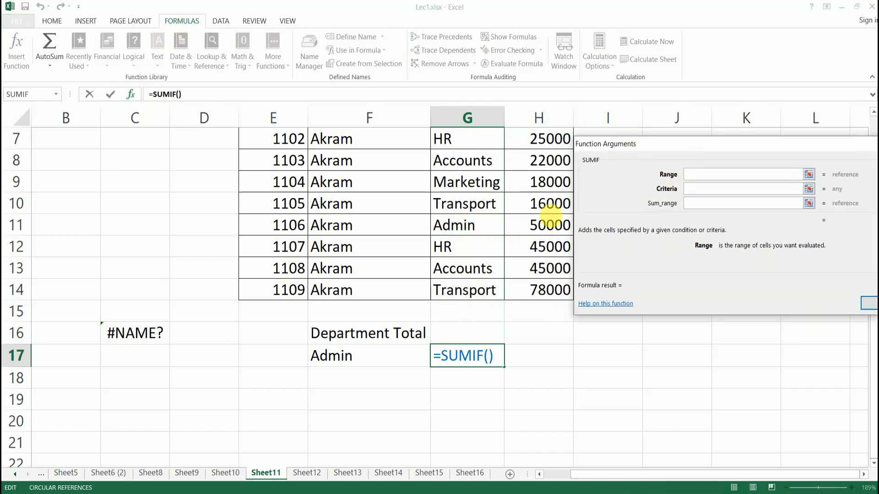
Set SUMIF range G6:G14, criteria "Admin" and sum range H6:H14 to get 75000.
left_click(809, 174)
scroll(465, 193, "up", 1)
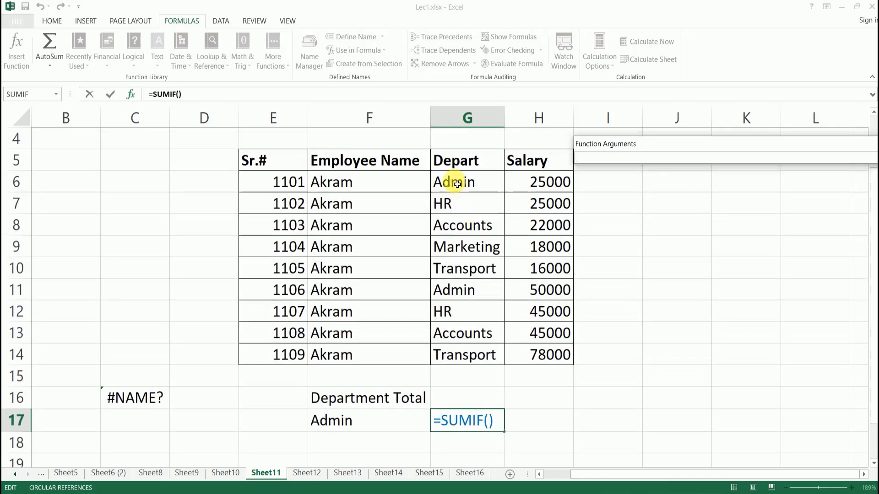
left_click_drag(457, 184, 467, 352)
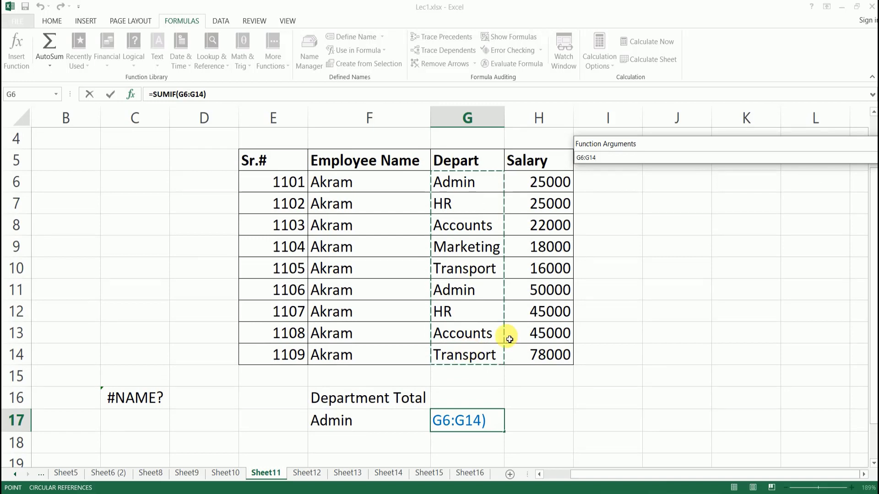
left_click_drag(729, 148, 177, 68)
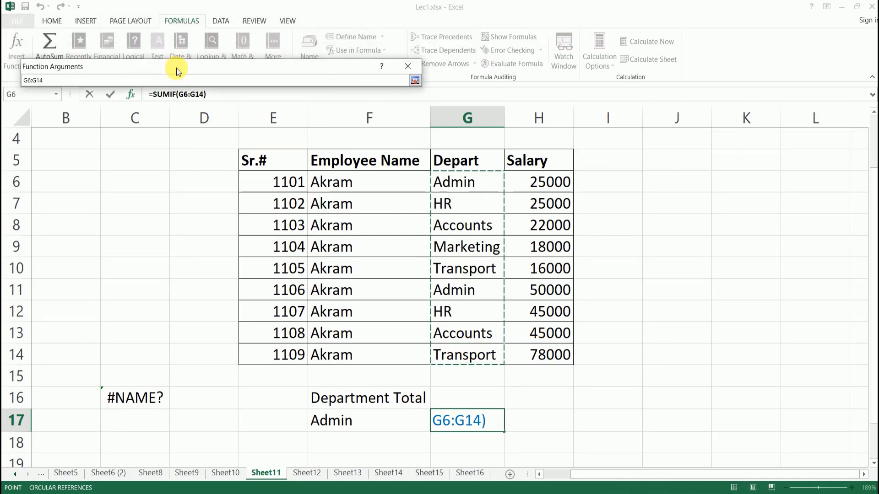
left_click(414, 81)
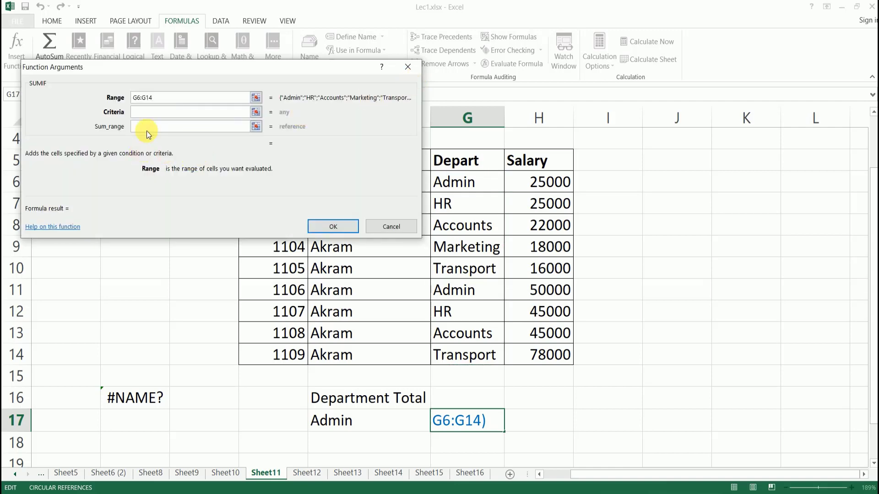
left_click(153, 112)
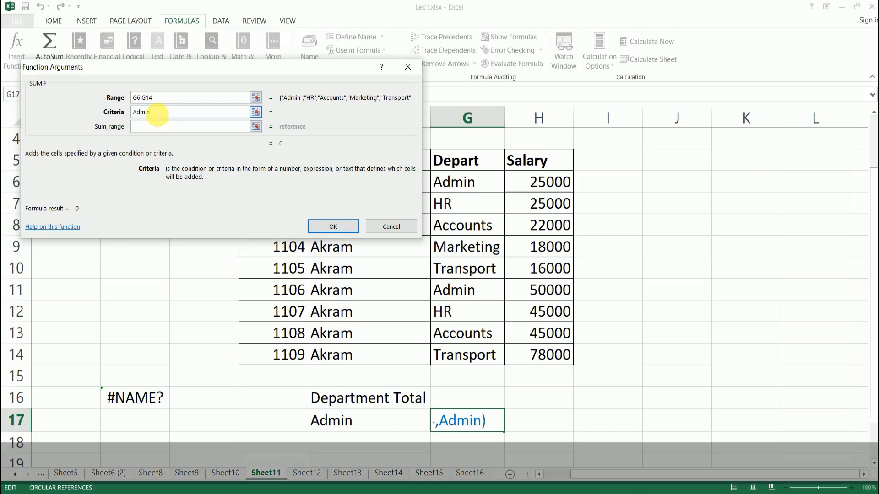
left_click(162, 126)
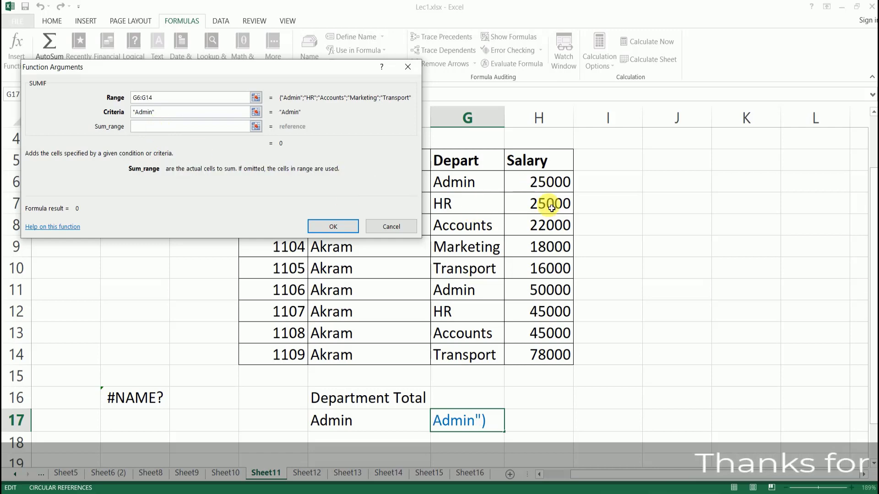
left_click_drag(539, 180, 538, 355)
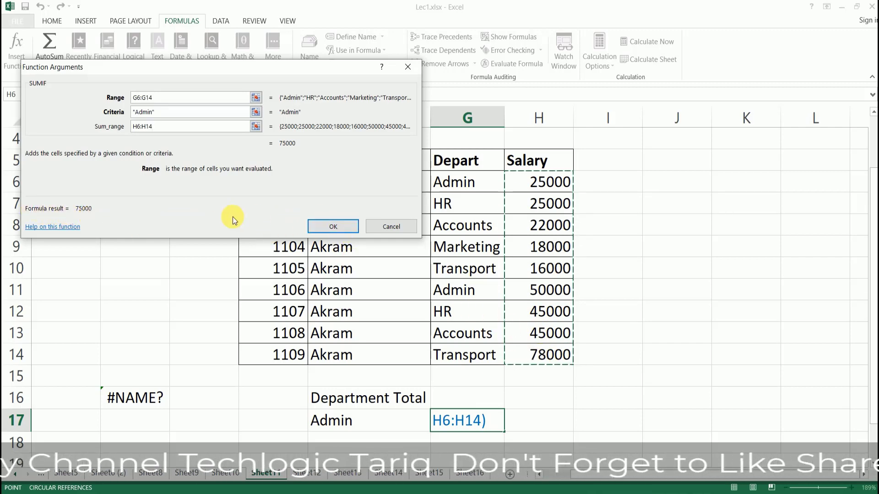
left_click(320, 225)
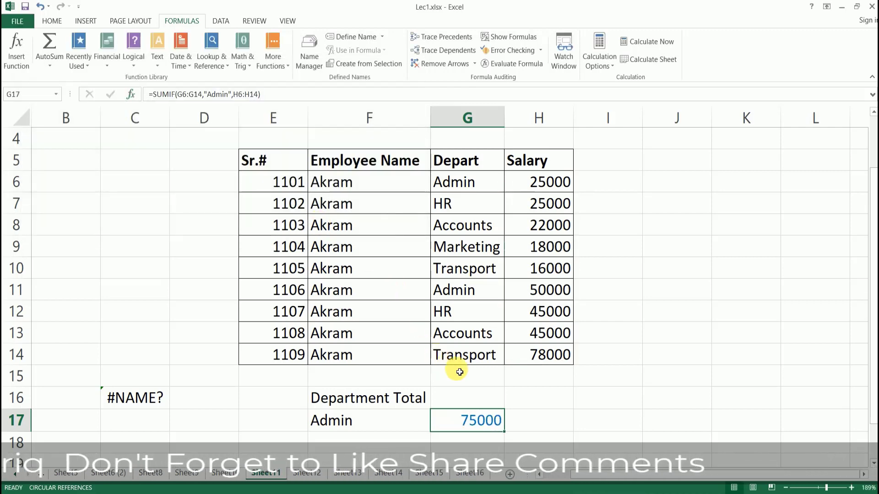
Replace the "Admin" criterion in G17's SUMIF formula with "HR".
left_click(555, 187)
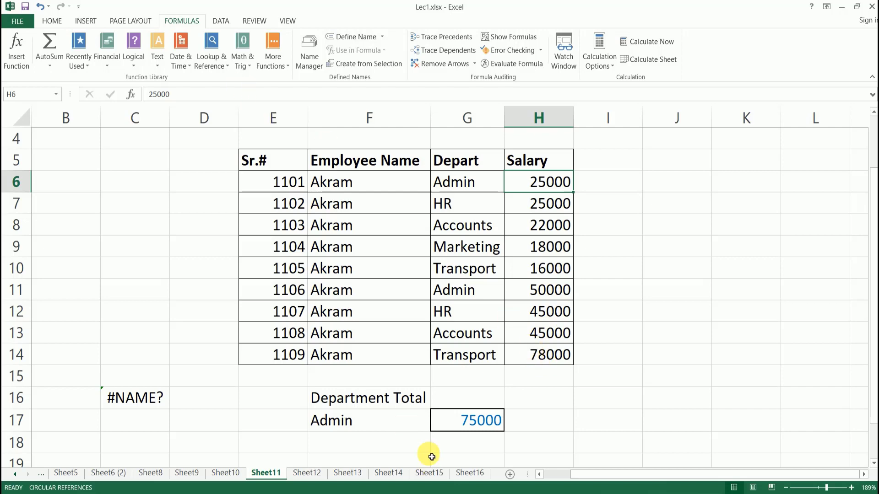
left_click(476, 441)
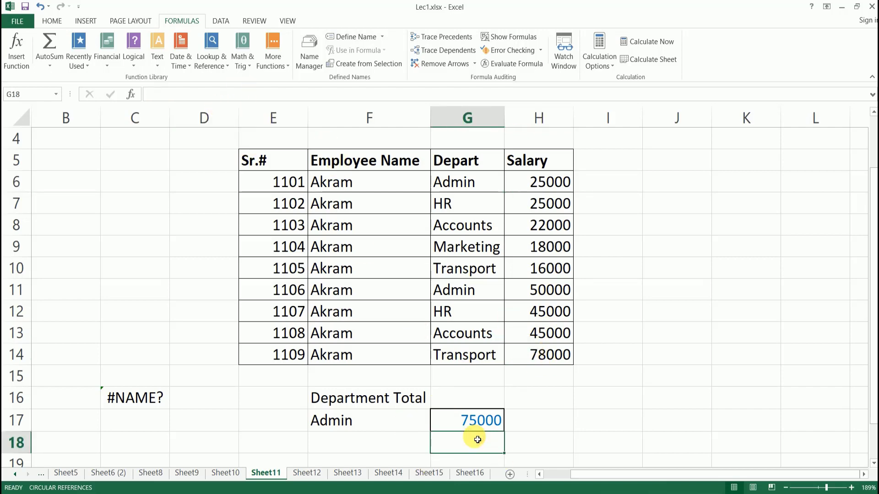
left_click(471, 419)
left_click(289, 97)
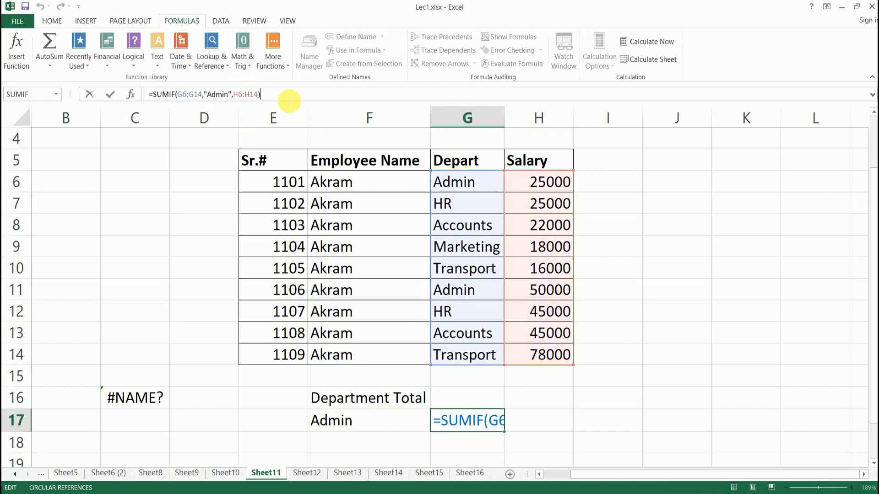
key("Left")
key("Left")
key("Left")
key("Left")
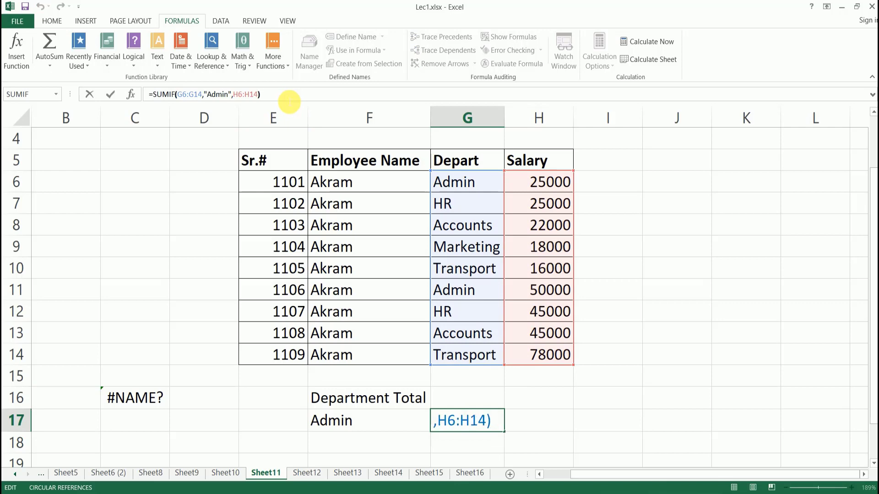
key("Left")
key("Left")
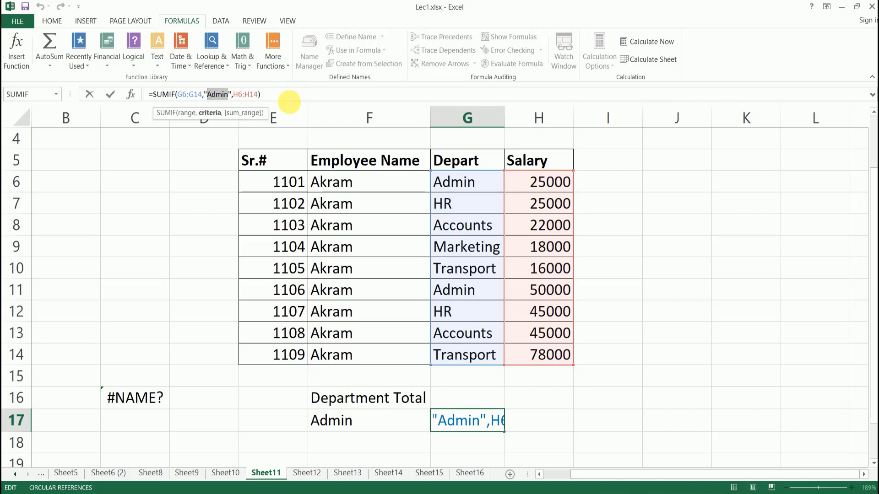
type("HR")
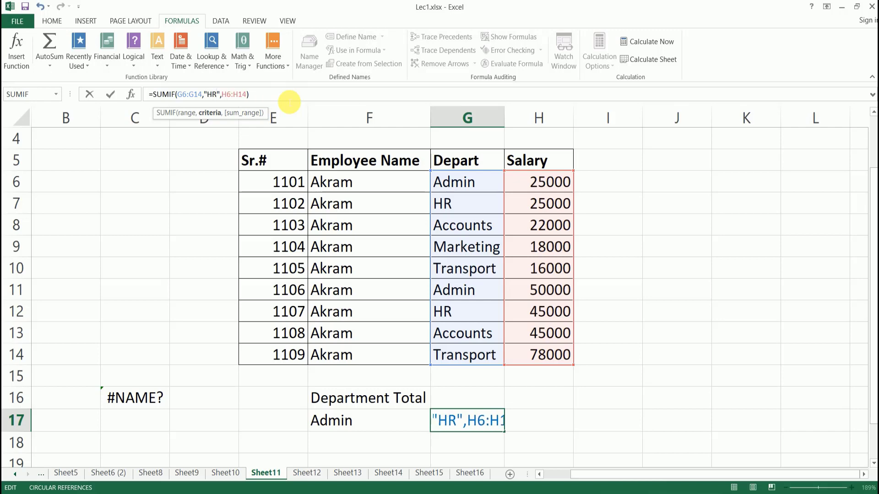
key("Return")
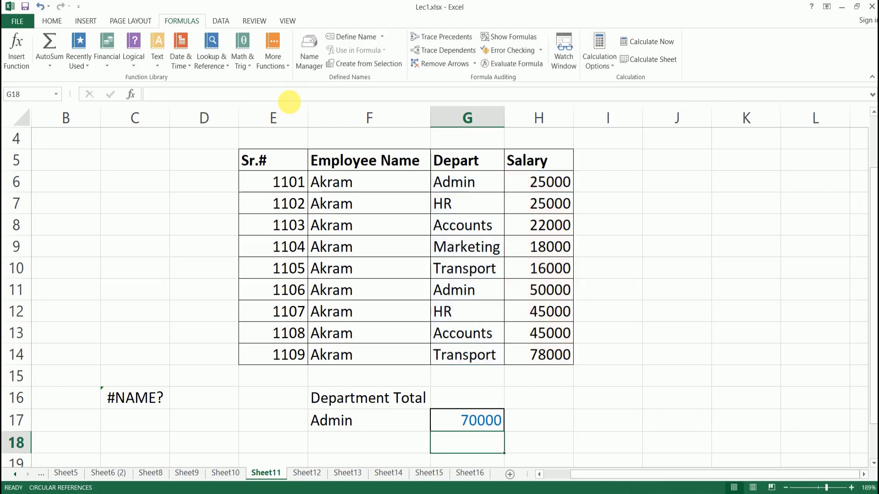
Check the HR rows and salaries behind the new 70000 total in G17.
left_click(460, 203)
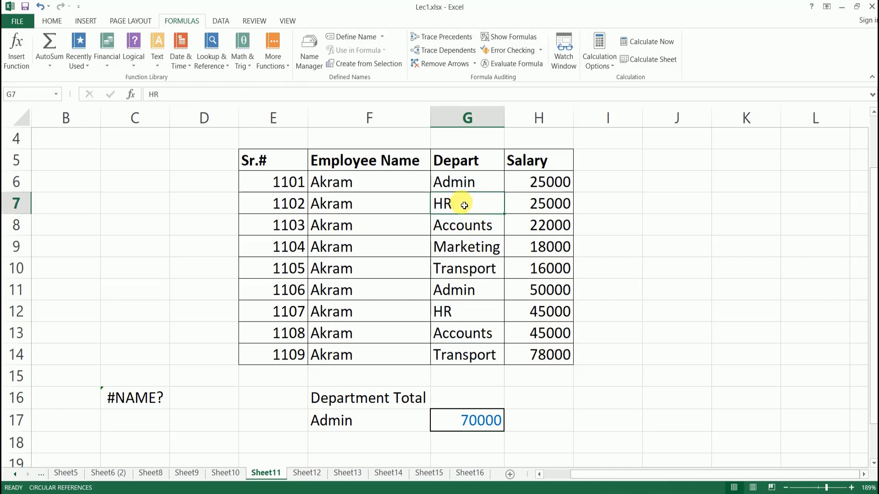
left_click(471, 311)
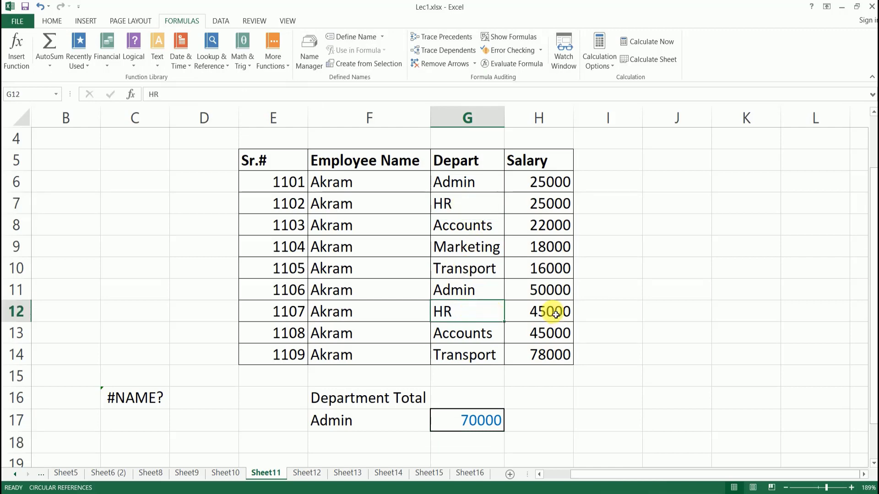
left_click(560, 314)
left_click(563, 206)
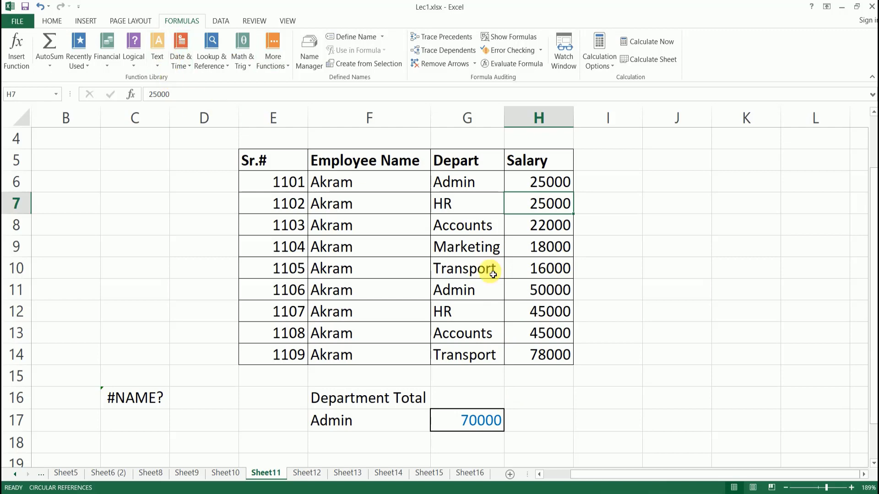
left_click(473, 437)
left_click(466, 423)
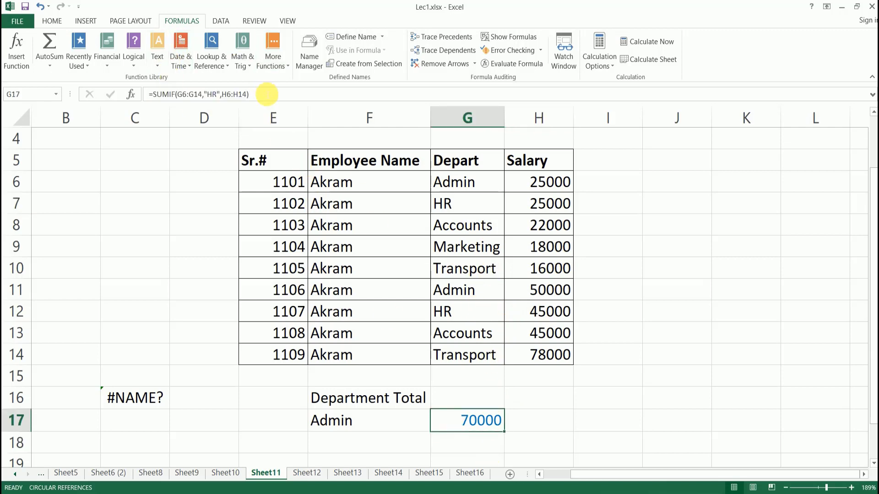
Change G17's SUMIF criterion from "HR" to "accounts", giving 67000.
left_click(267, 95)
key("Left")
key("Left")
key("Left")
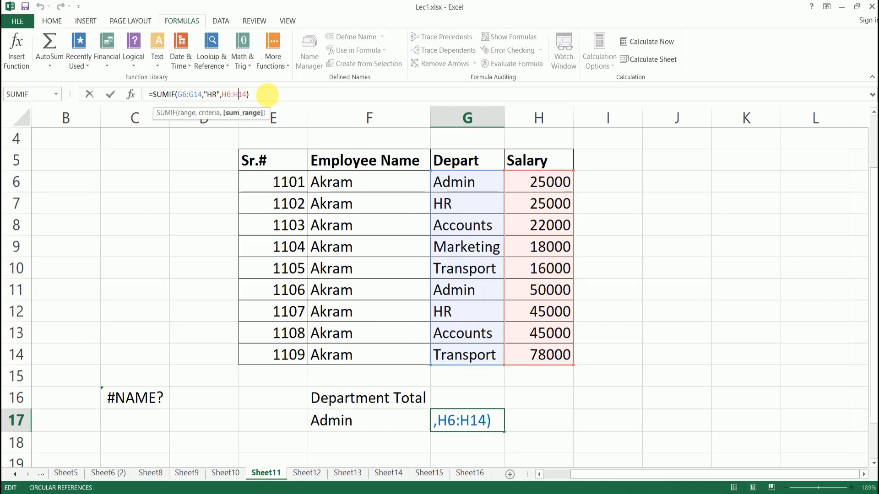
key("Left")
key("Left")
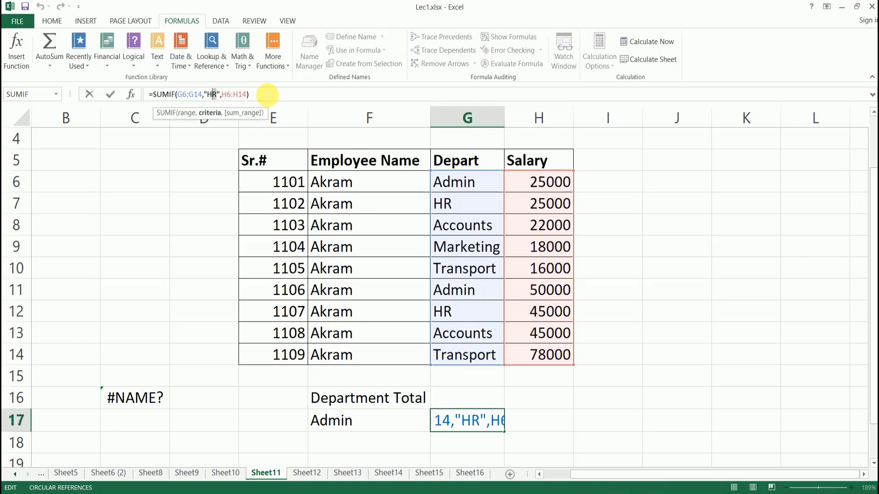
type("acc")
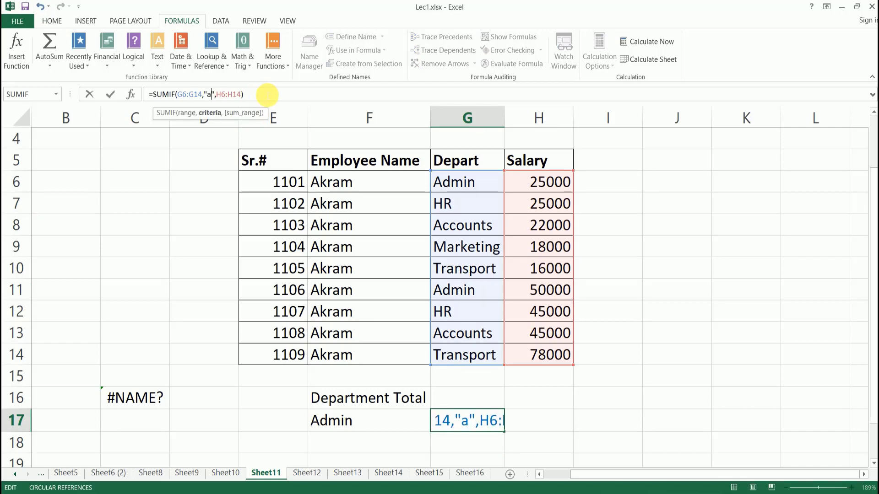
type("ounts")
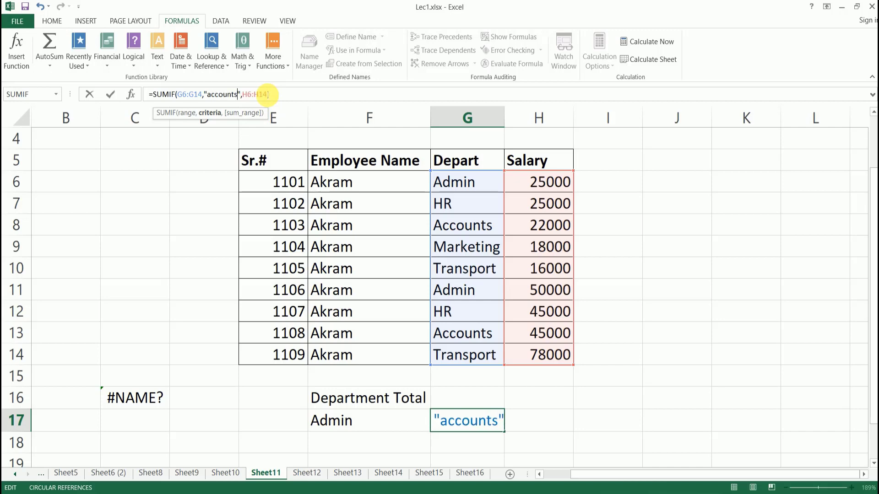
key("Return")
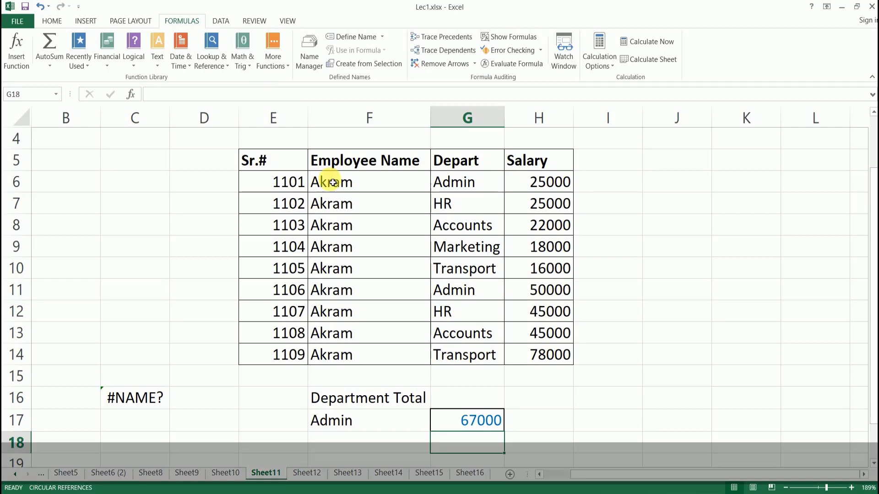
Check the Accounts salary rows behind the total and select empty cell J8.
left_click(557, 225)
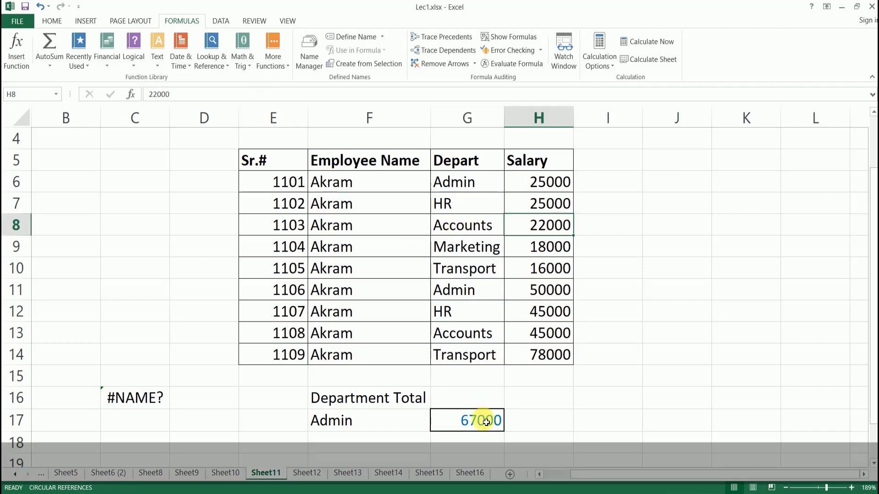
left_click(476, 336)
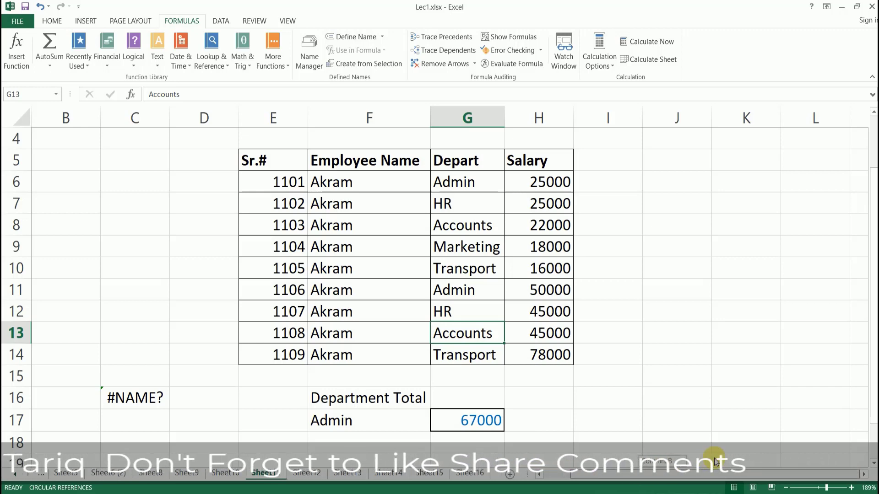
left_click(677, 229)
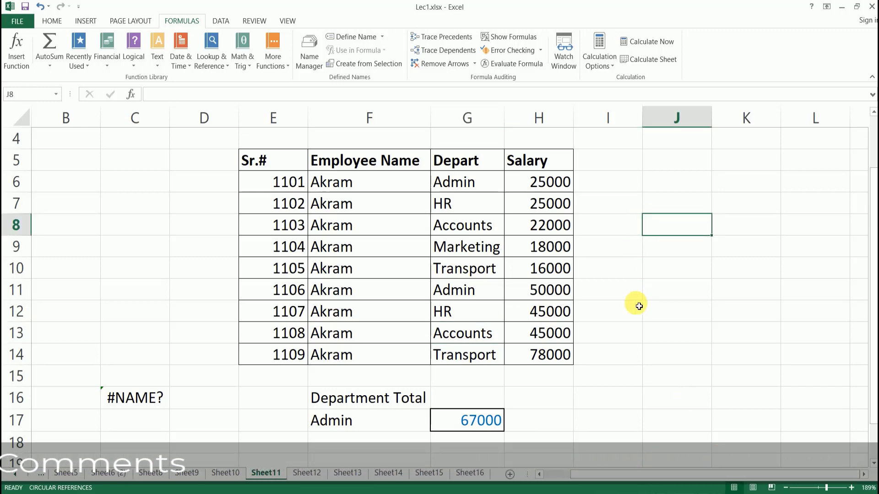
Enter 10, 20 and 30 into J8:J10 and select the three cells.
type("10")
key("Return")
type("20")
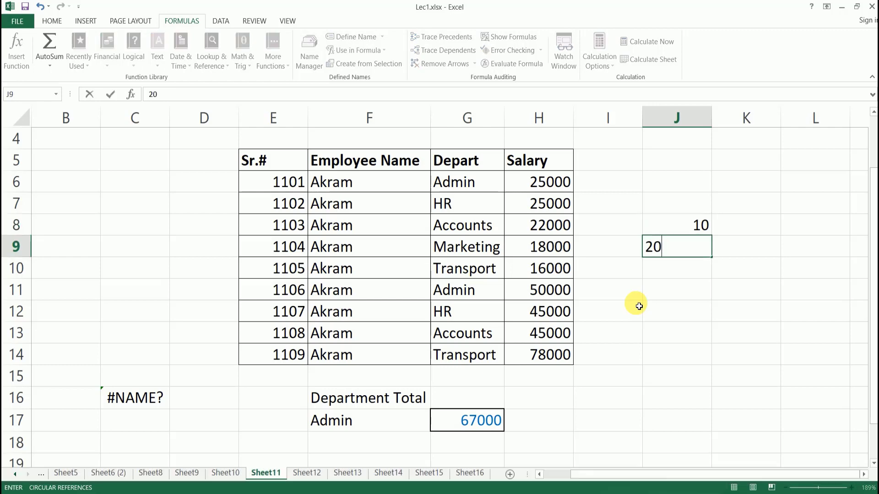
key("Return")
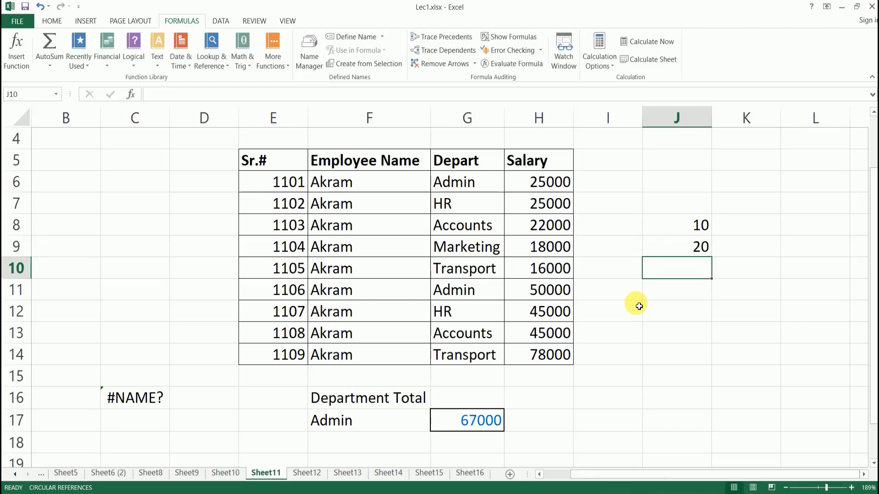
type("30")
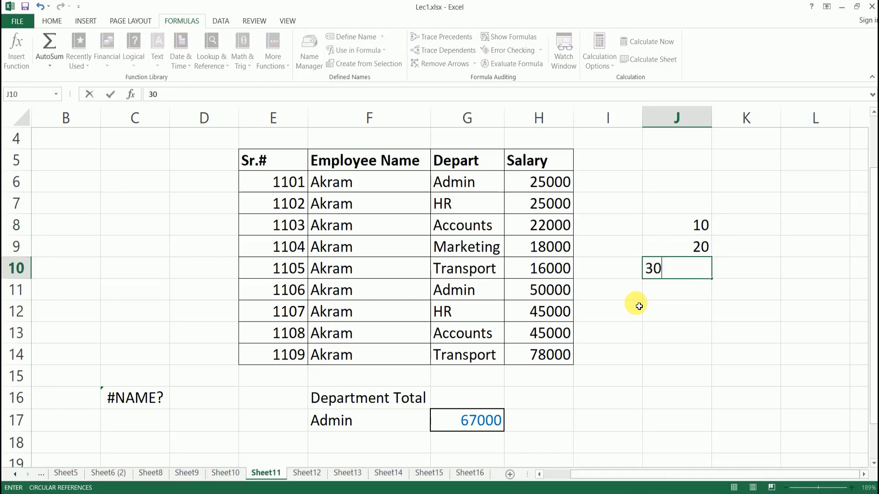
left_click(680, 311)
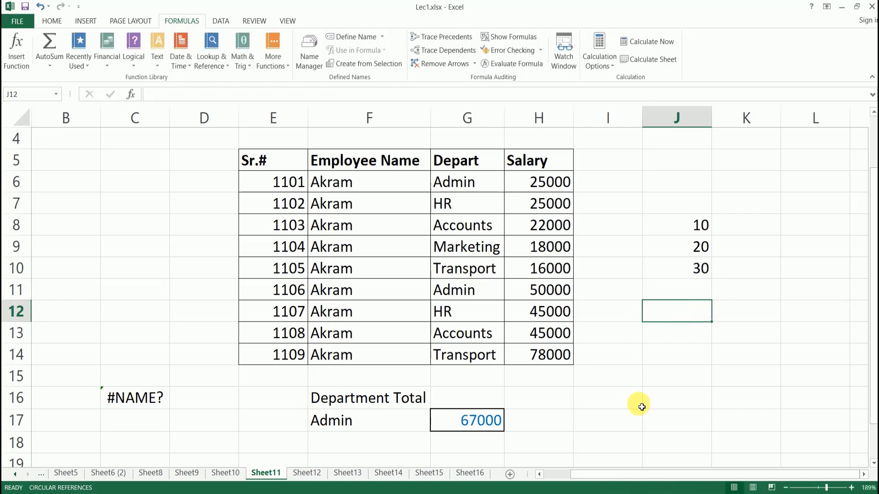
left_click(688, 226)
left_click_drag(688, 227, 689, 264)
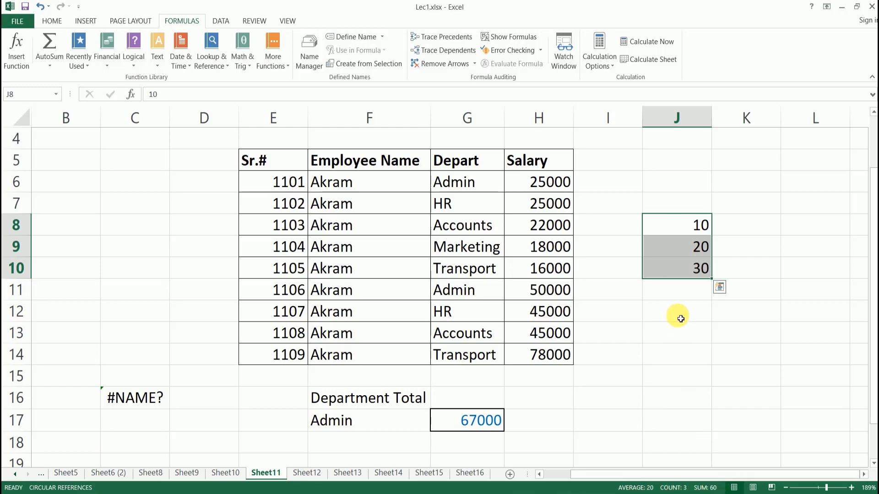
left_click(689, 334)
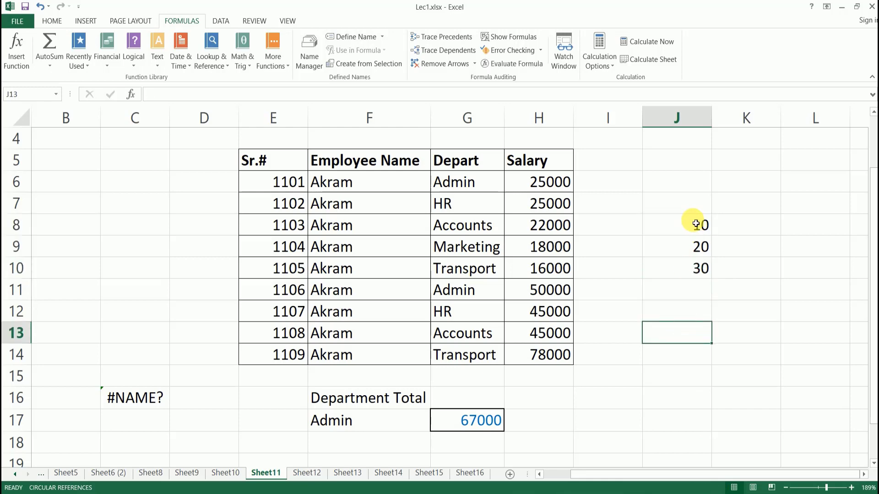
left_click_drag(696, 221, 693, 269)
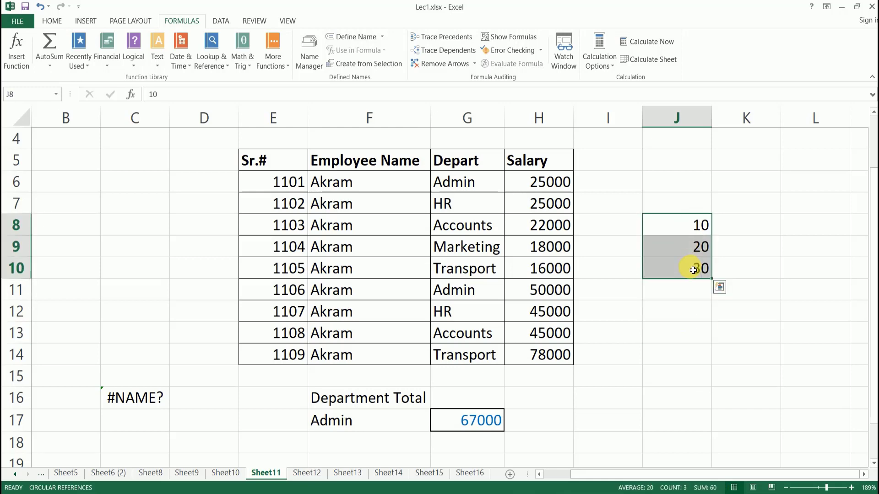
left_click(678, 309)
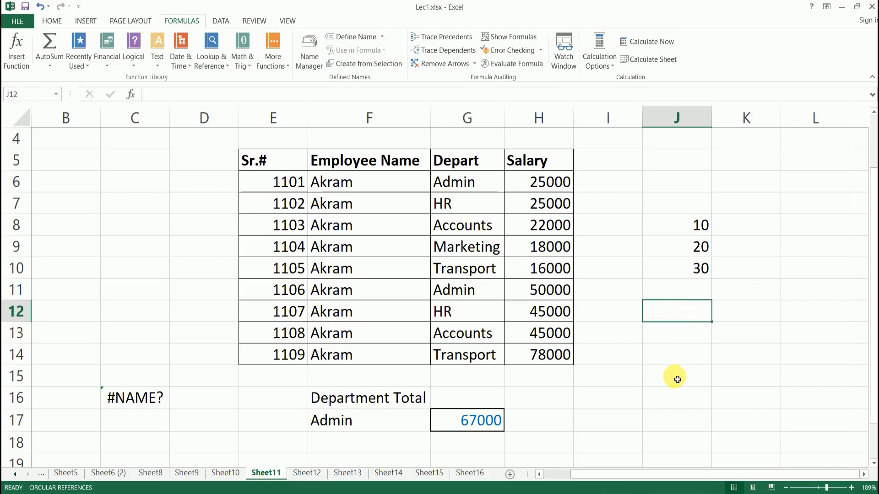
left_click(675, 376)
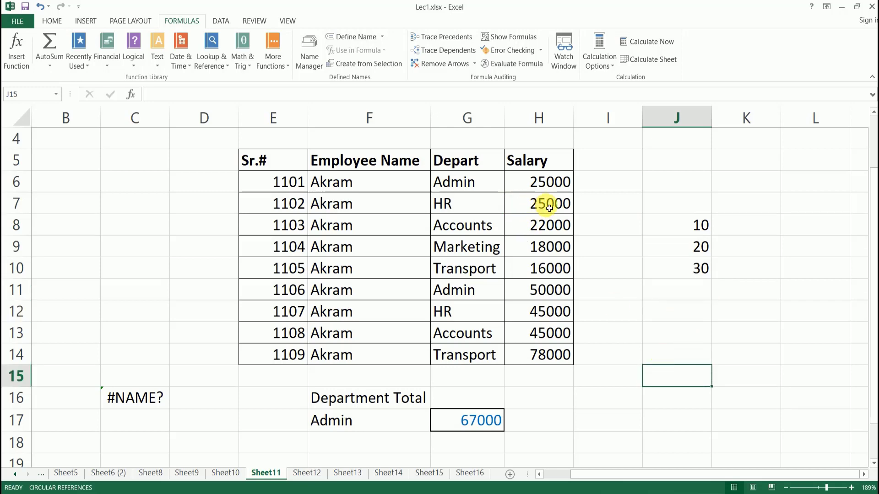
mouse_move(549, 208)
left_mouse_down()
mouse_move(540, 225)
mouse_move(539, 317)
left_mouse_up()
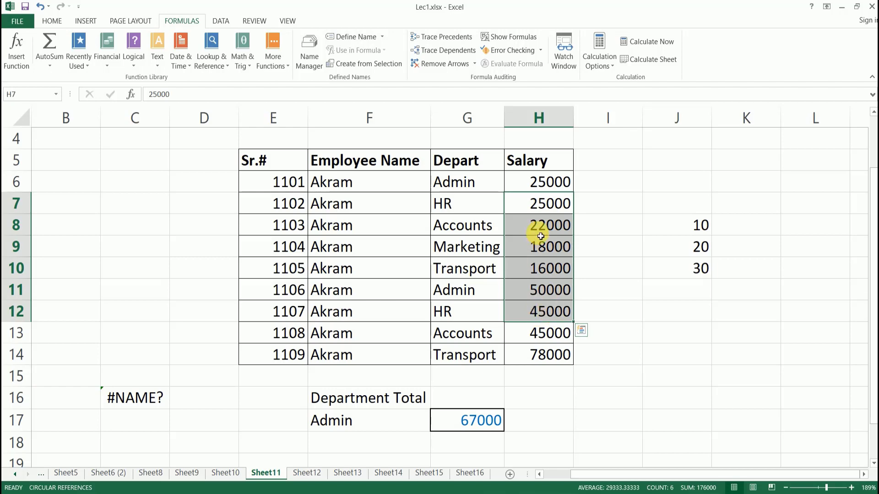
left_click(536, 228)
left_click(548, 316, "ctrl")
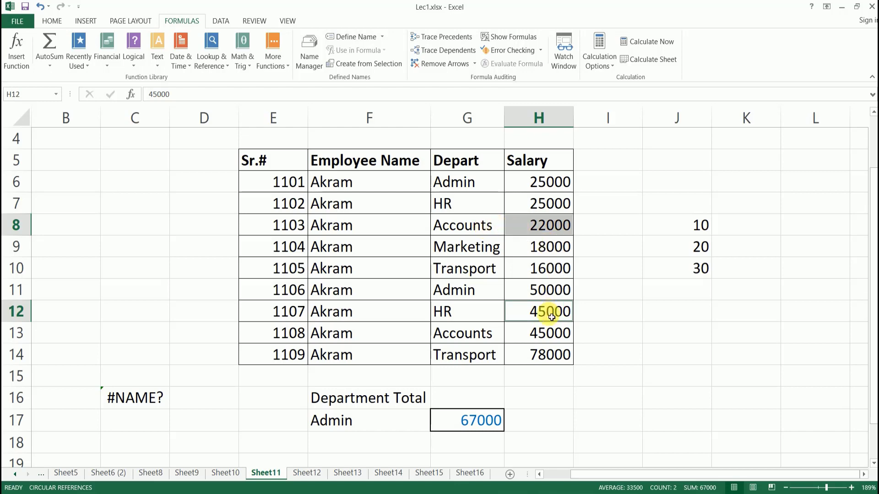
left_click(588, 286)
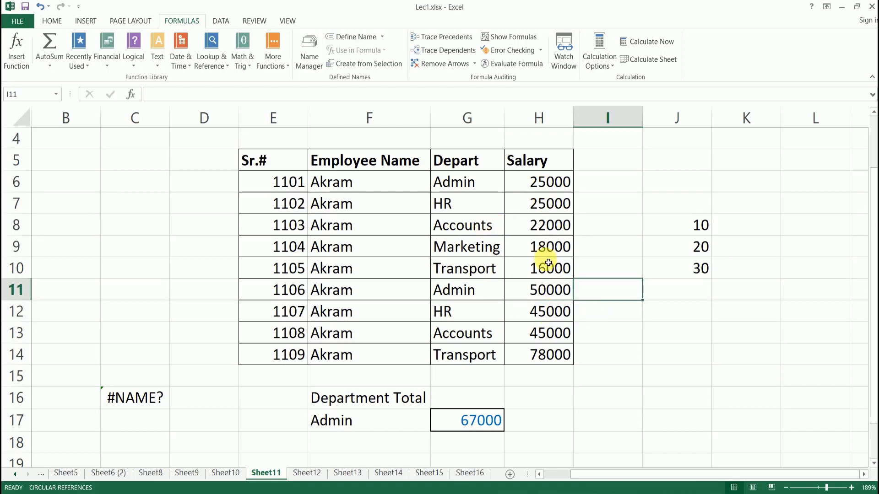
left_click(546, 234)
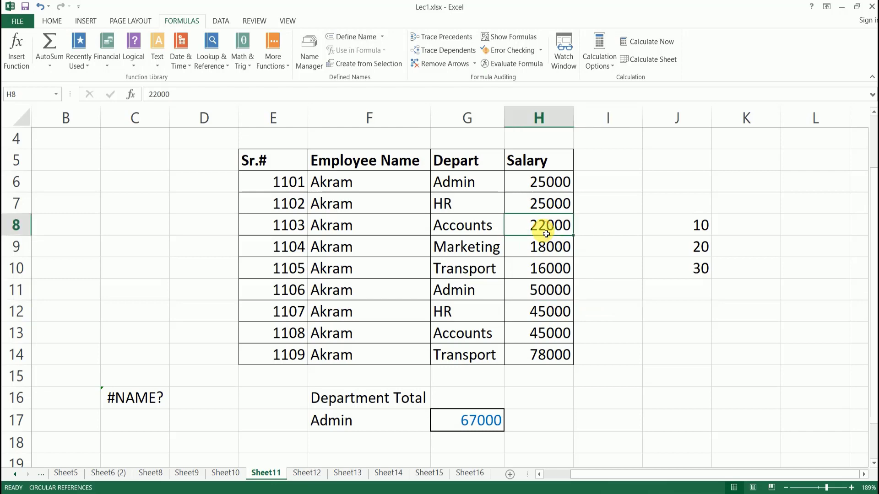
left_click(555, 314, "ctrl")
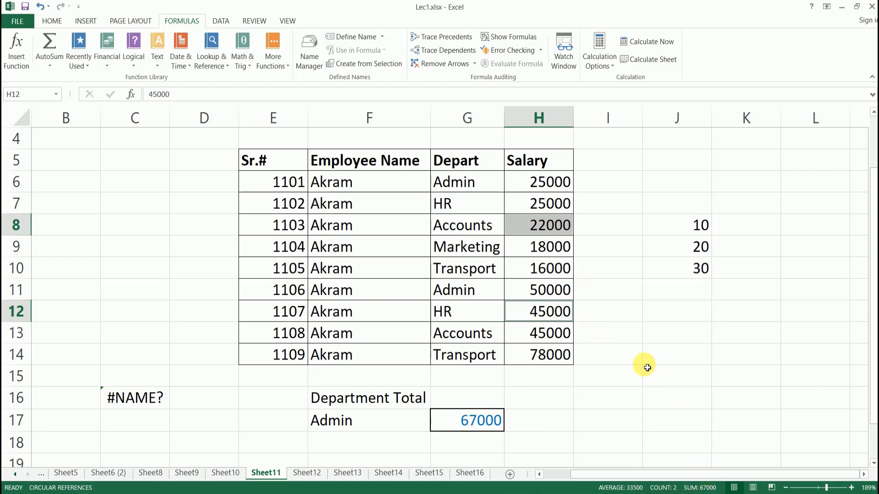
left_click(629, 332)
left_click(698, 225)
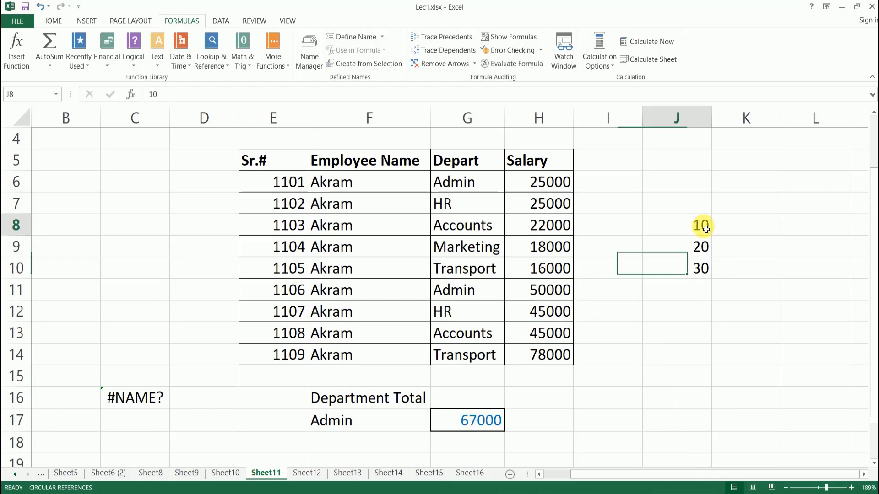
left_click(691, 271)
left_click(690, 299)
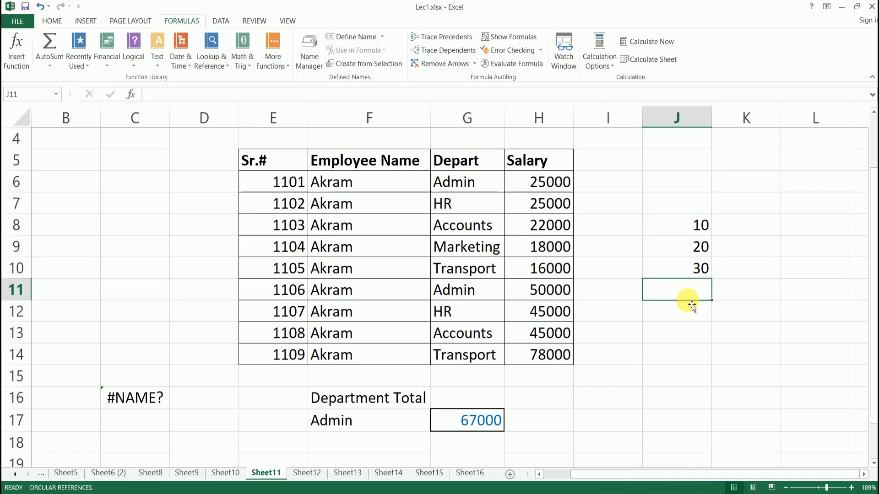
left_click(667, 329)
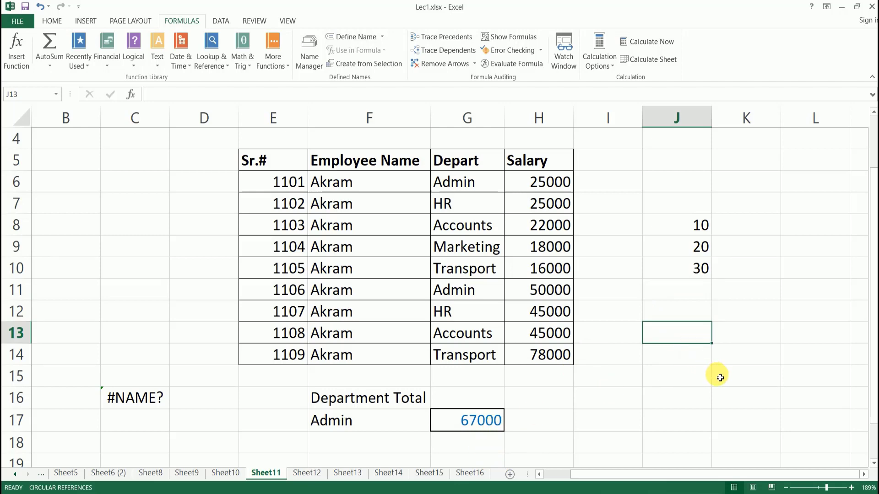
Enter =G17 in J13 so it displays 67000, then recheck both formulas.
type("=")
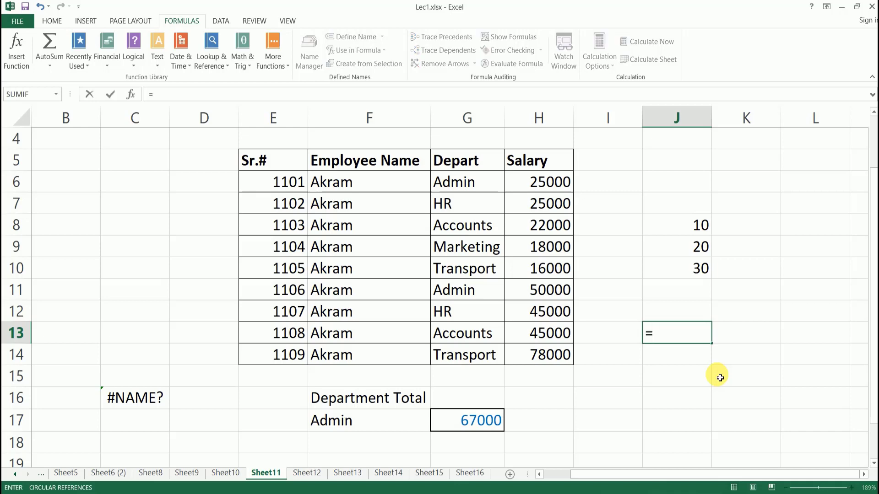
left_click(481, 421)
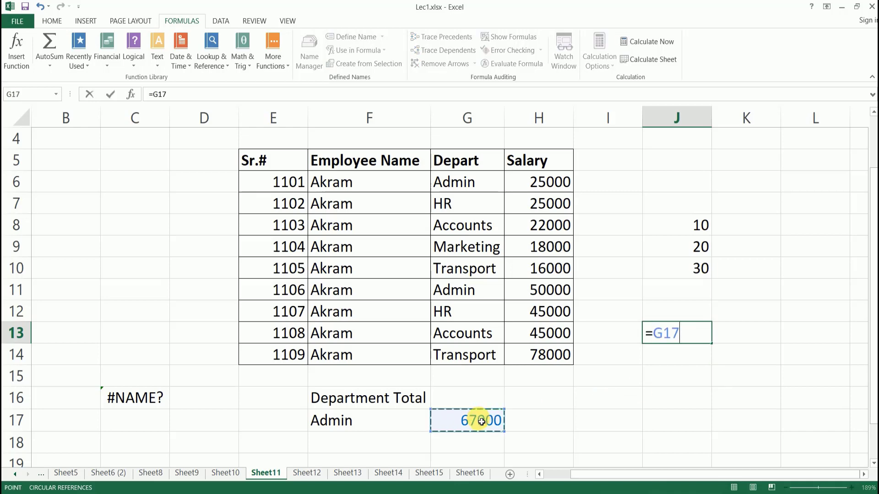
key("Return")
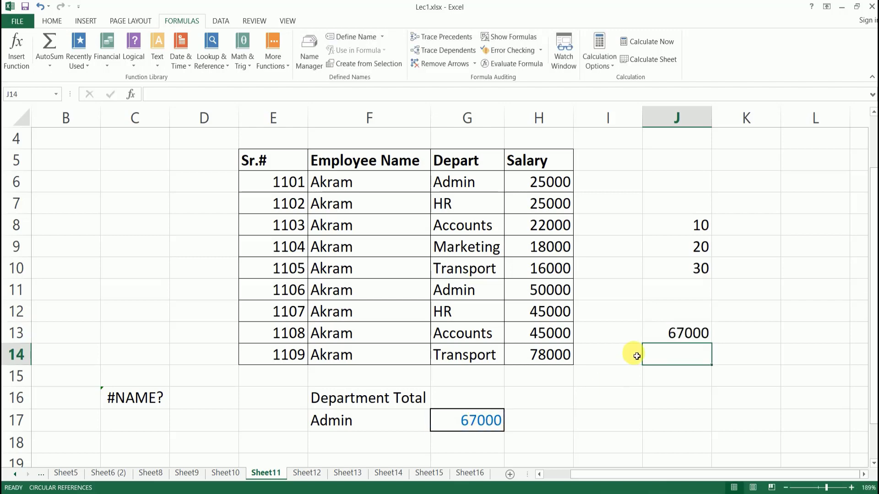
left_click(669, 333)
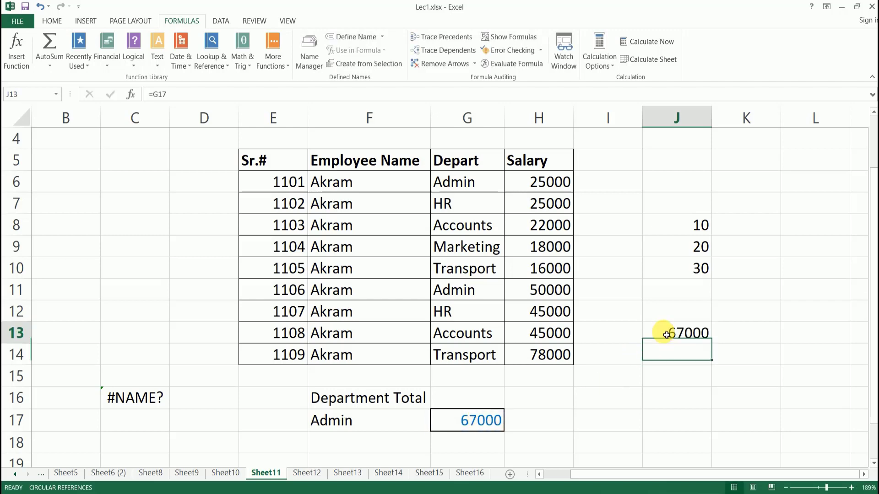
left_click(480, 422)
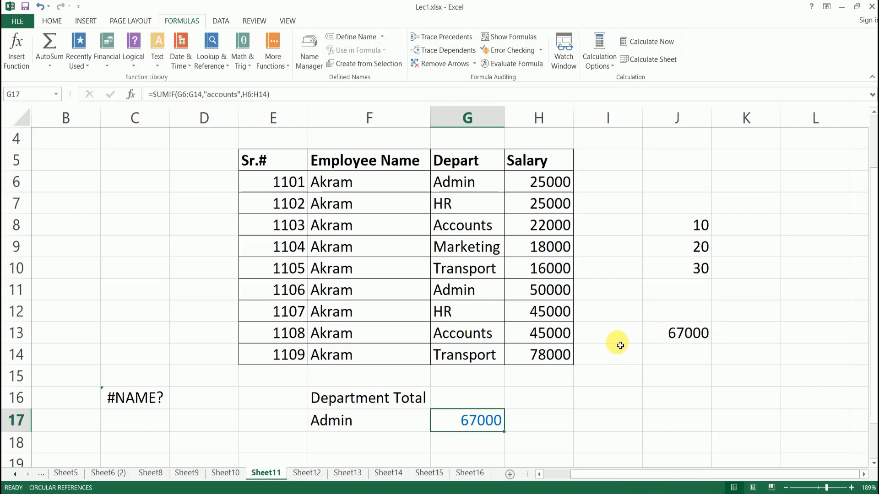
Change G17's SUMIF criterion from "accounts" to "transport", giving 94000.
left_click(299, 95)
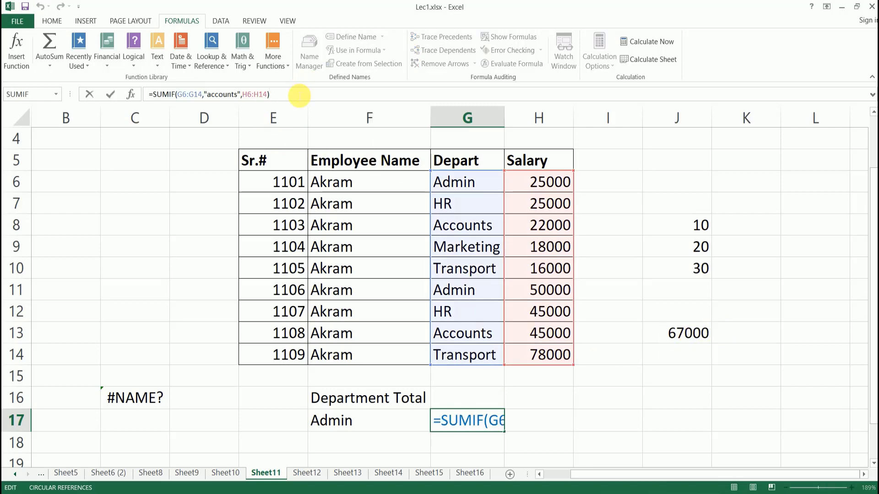
key("Left")
key("Left")
key("Left")
key("Left")
key("Left")
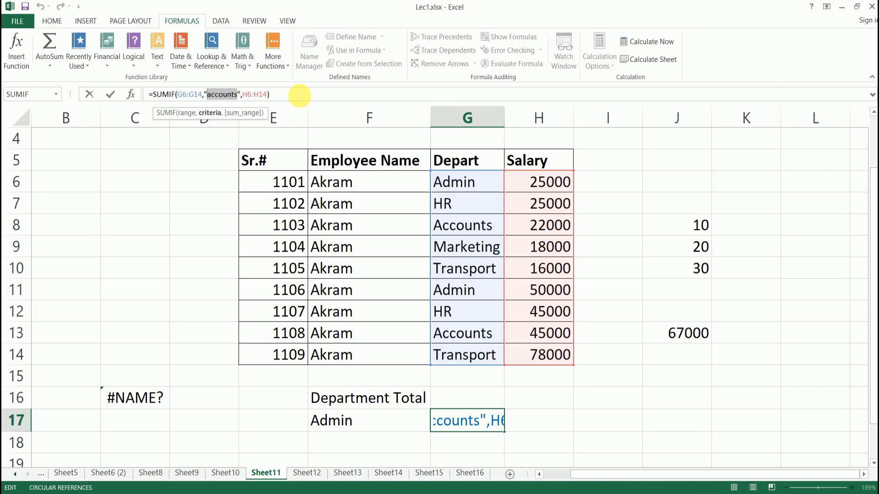
type("transp")
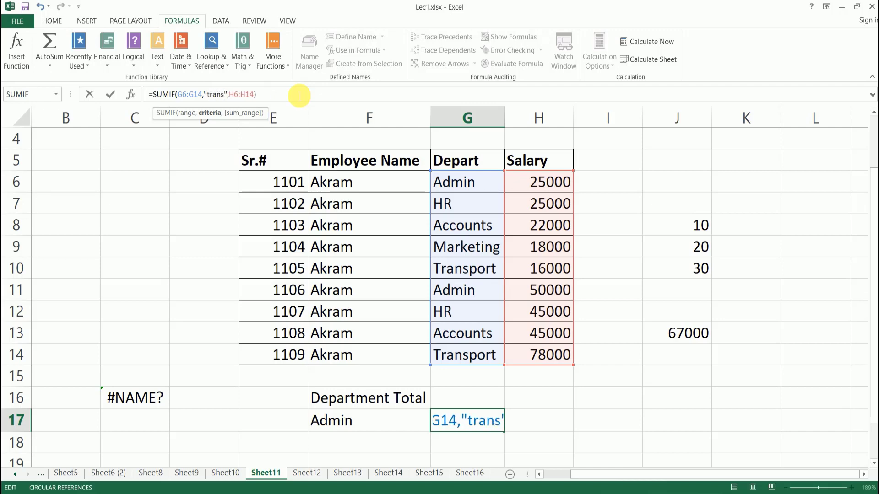
type("ort")
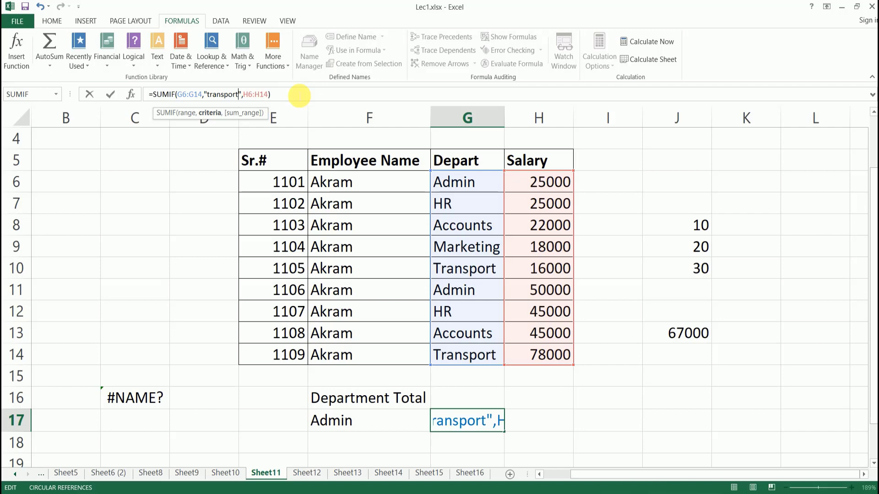
key("Return")
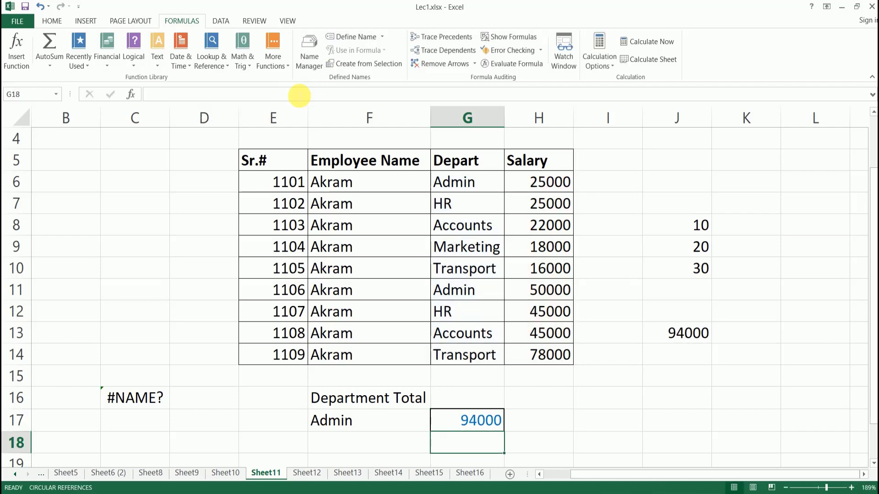
Verify G17 and the linked cell J13 both now show 94000.
left_click(475, 421)
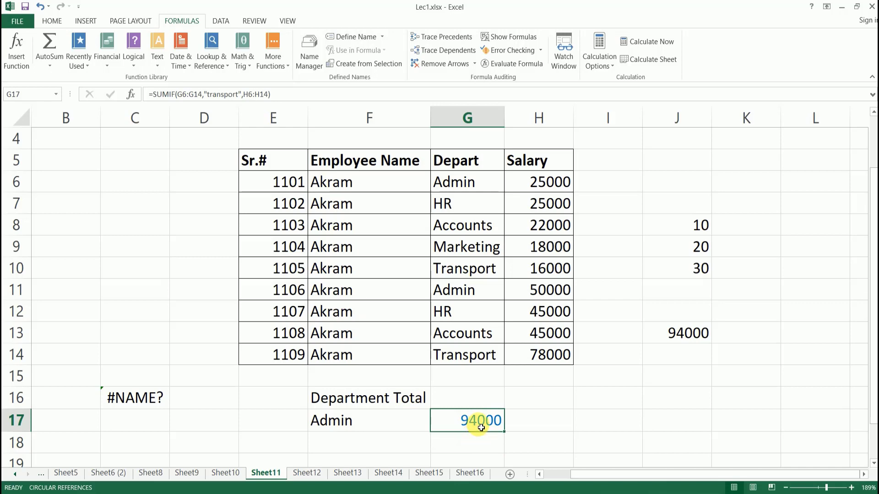
left_click(690, 334)
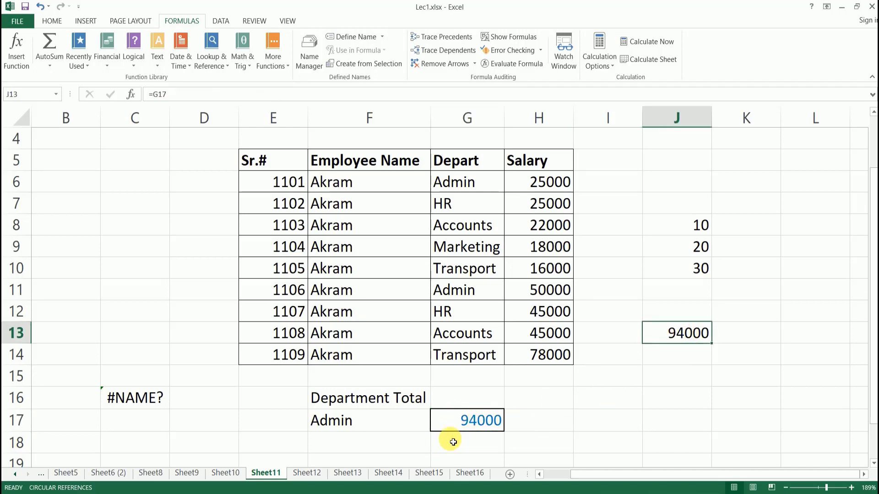
left_click(678, 355)
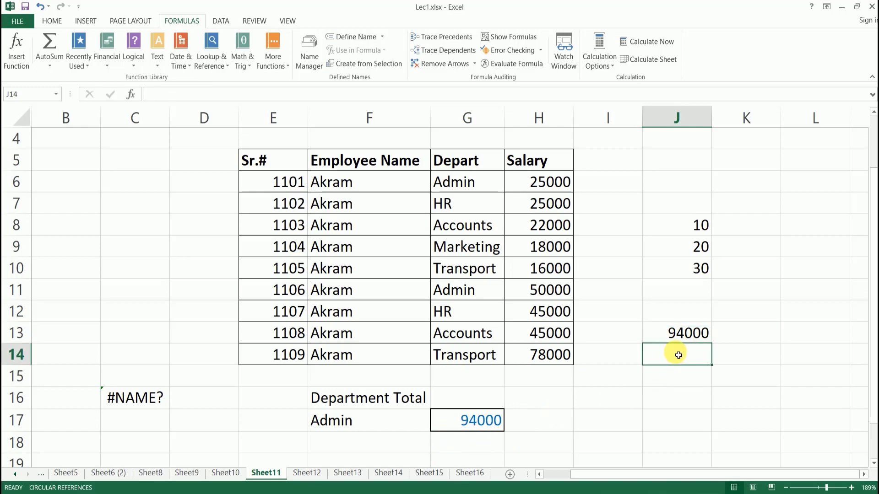
left_click(677, 333)
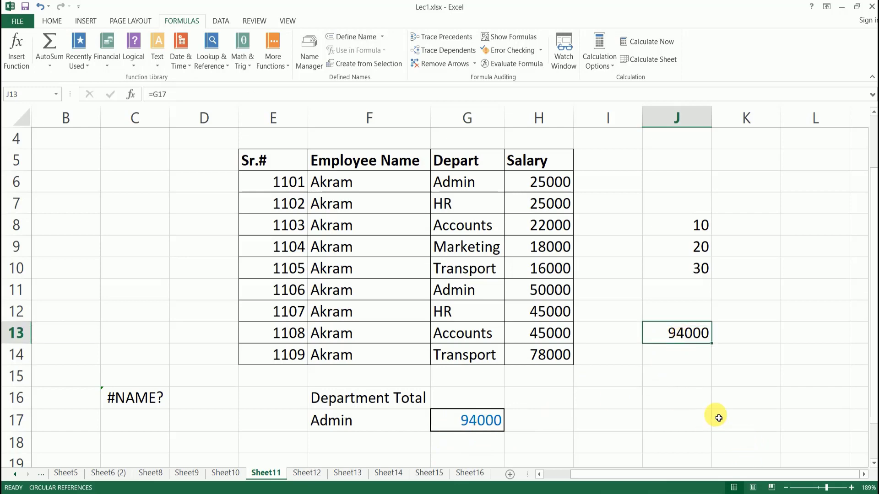
Enter =today without parentheses in G21, which shows #NAME?
scroll(679, 402, "down", 4)
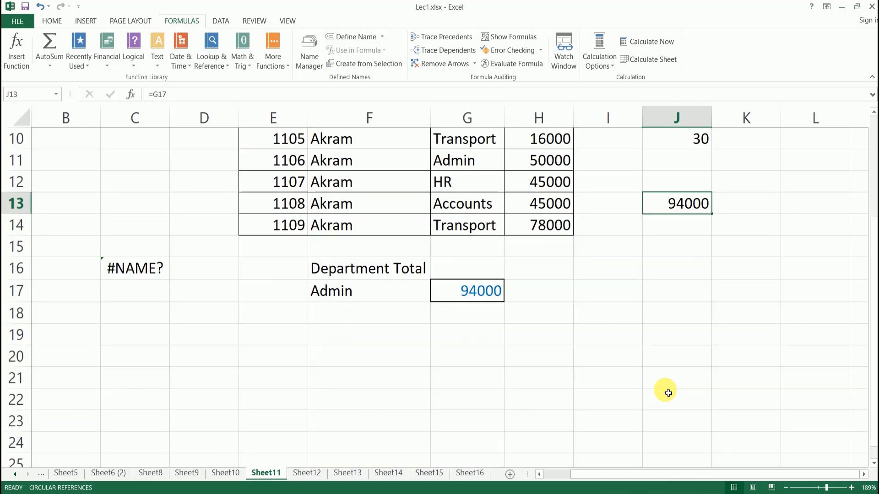
left_click(479, 250)
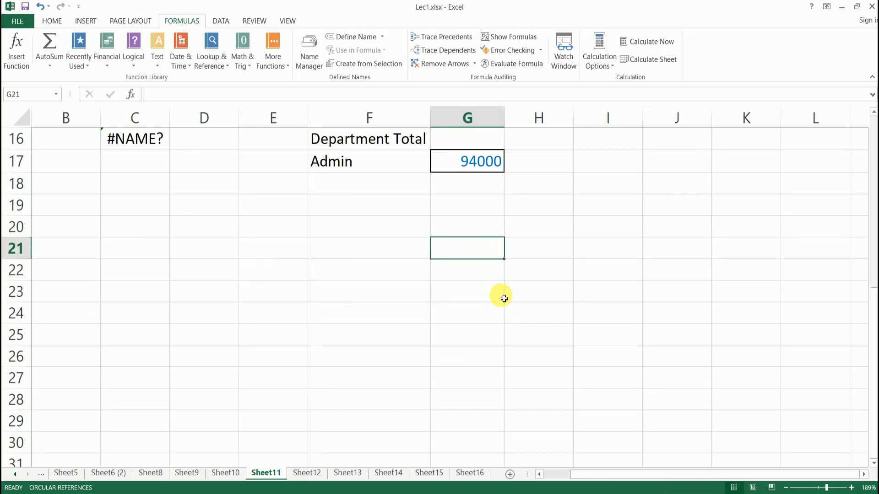
type("=")
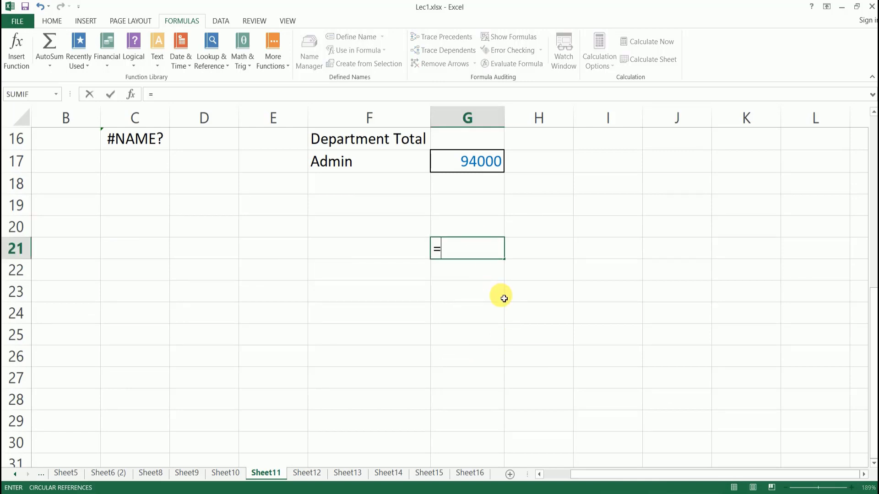
type("today")
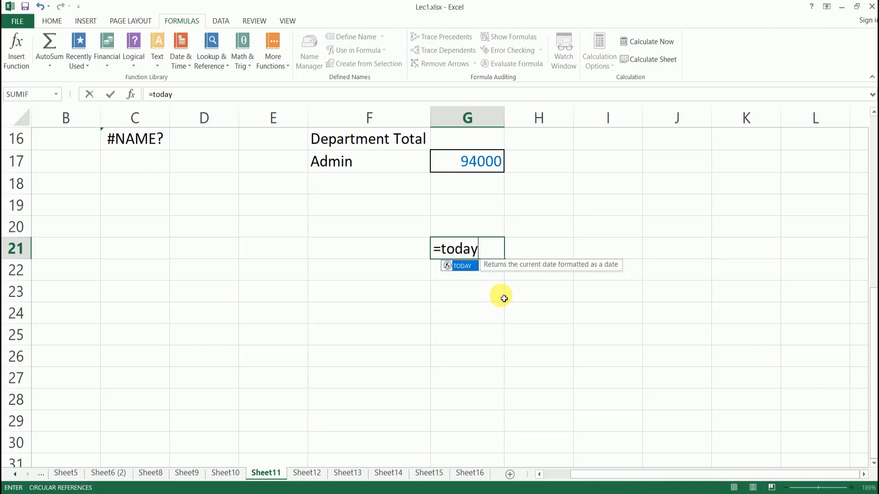
key("Return")
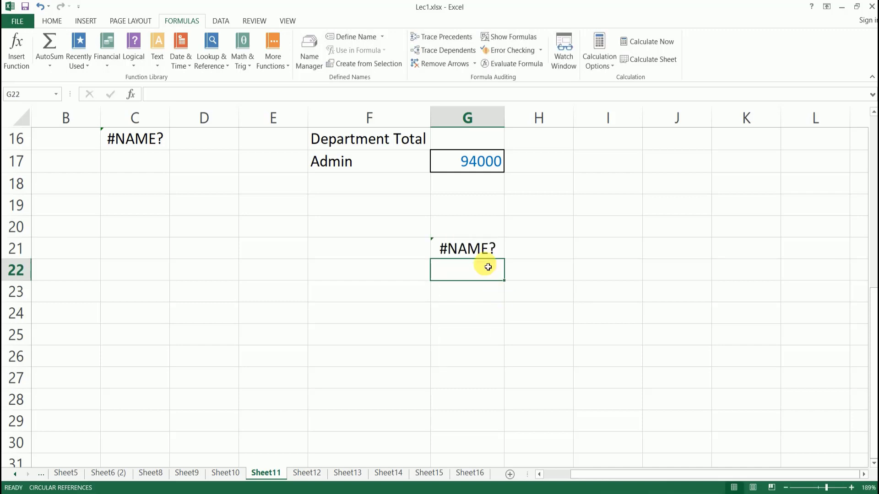
left_click(464, 249)
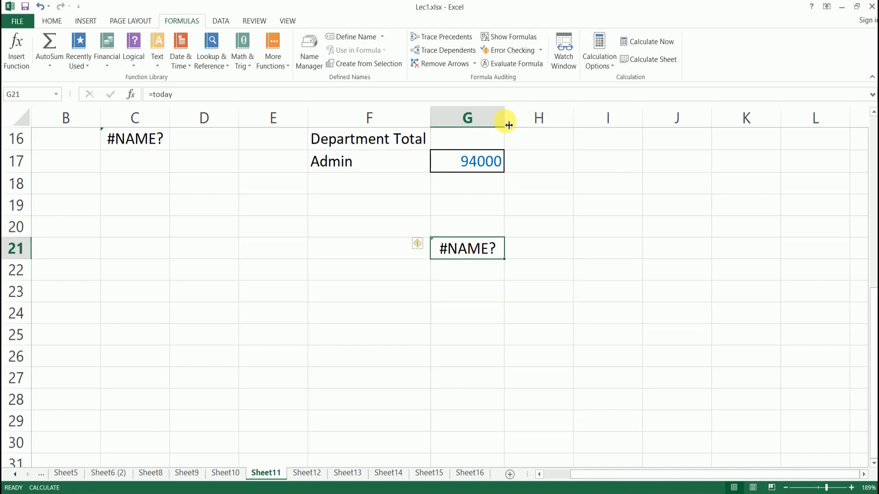
left_click(532, 274)
Recalculate with F9 from D22, dismiss the circular-reference warning, and select D23.
left_click(209, 274)
key("F9")
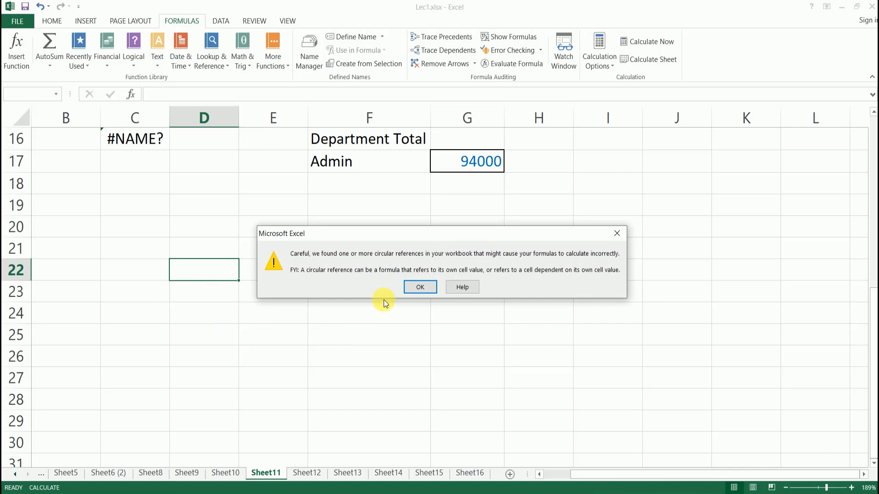
left_click(420, 287)
left_click(212, 310)
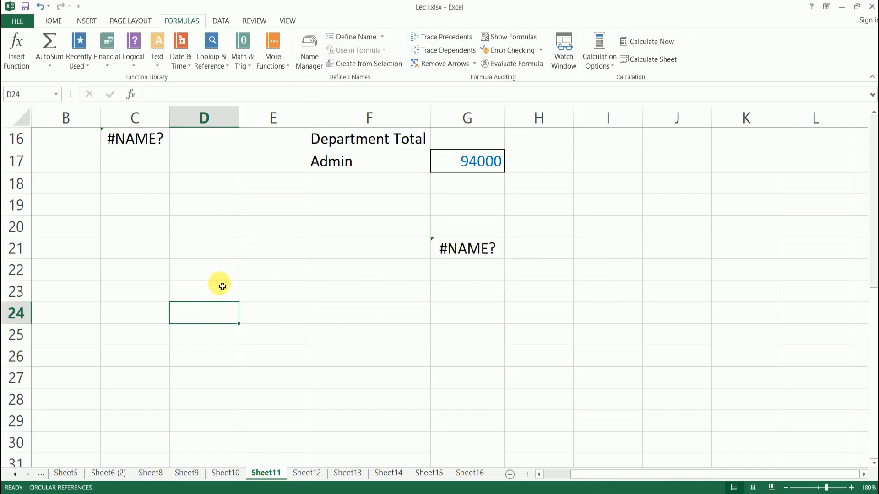
left_click(222, 289)
Try =today and then =(today) in D23; both return #NAME?
type("=")
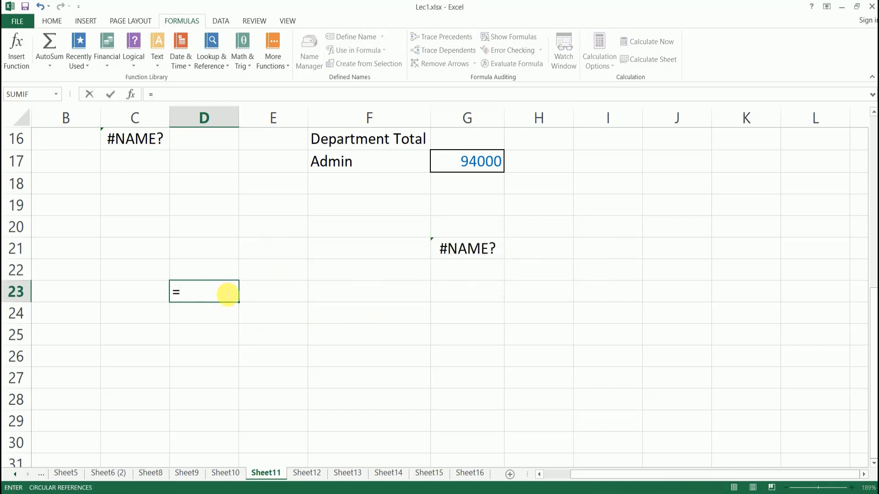
type("to")
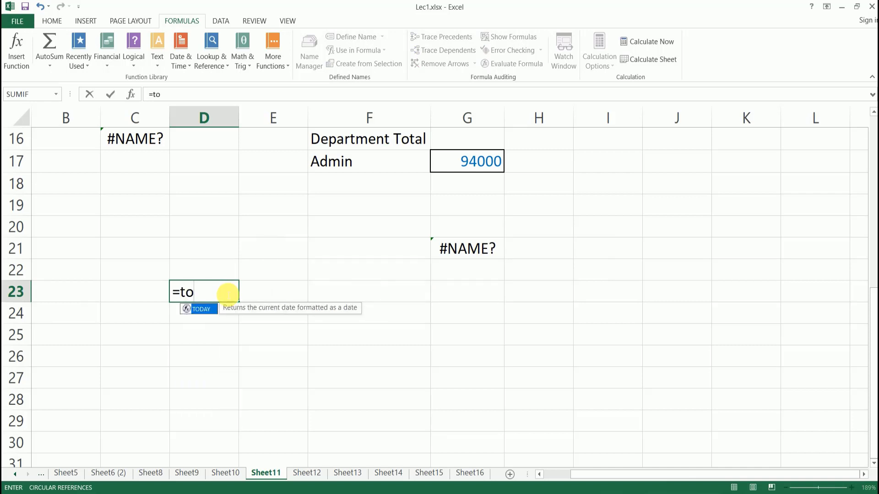
type("day")
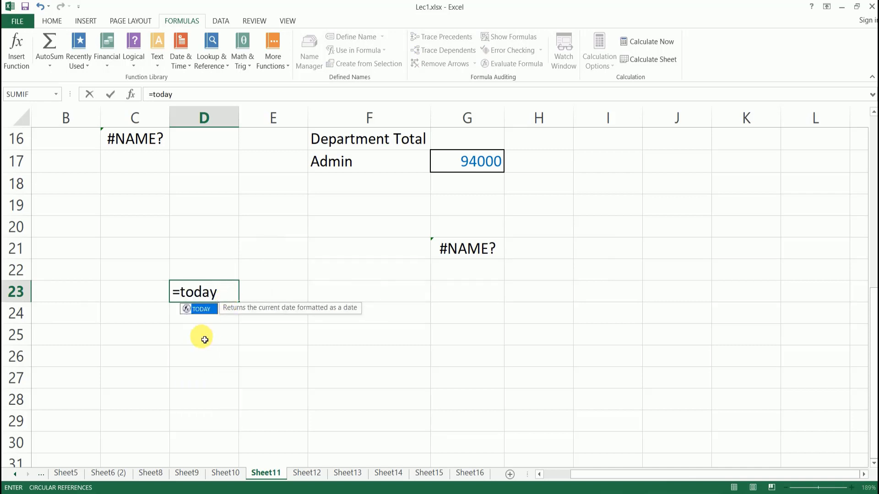
key("Return")
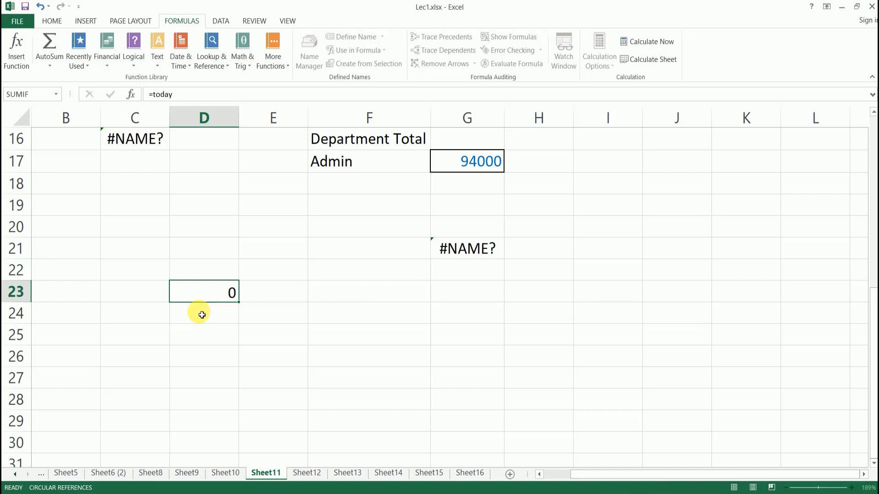
left_click(210, 290)
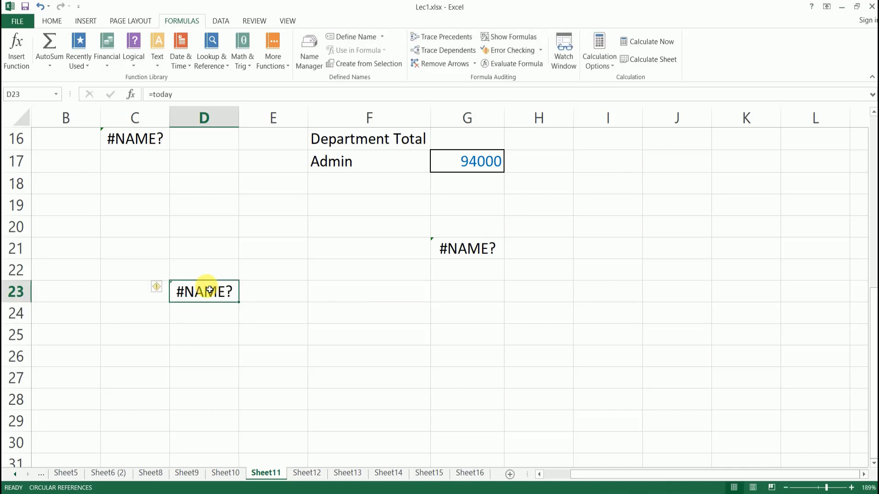
type("=(")
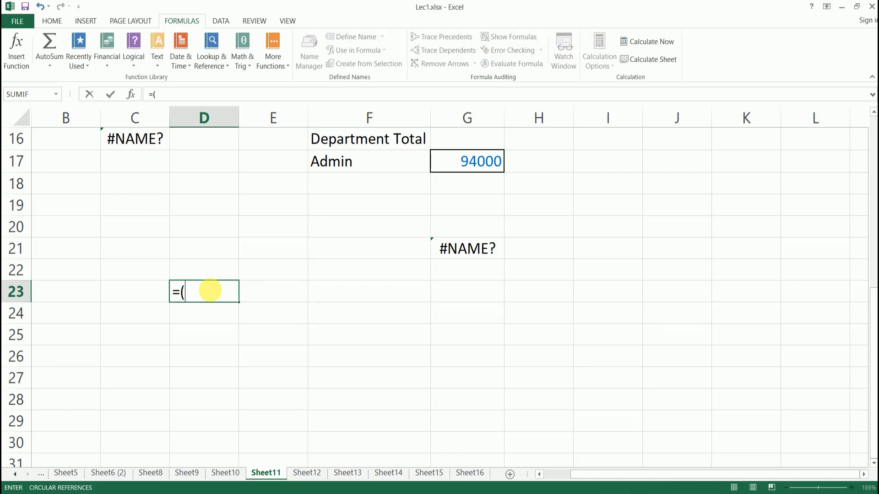
type("today")
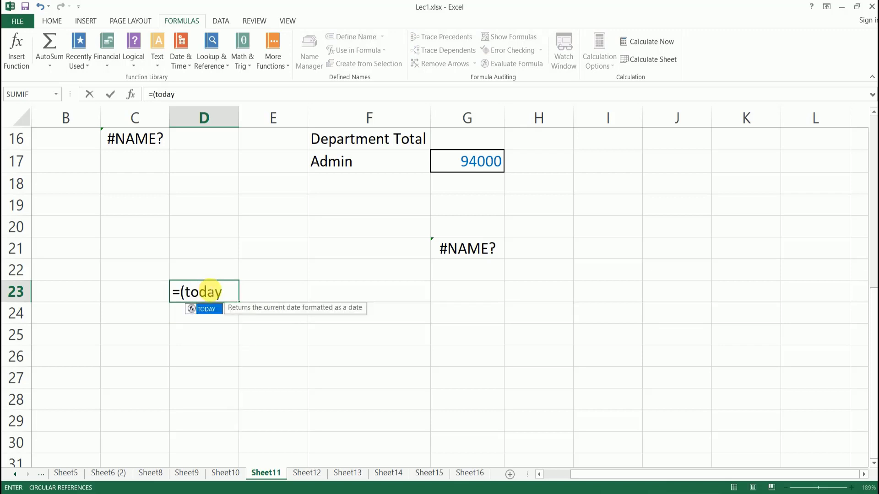
type(")")
key("Return")
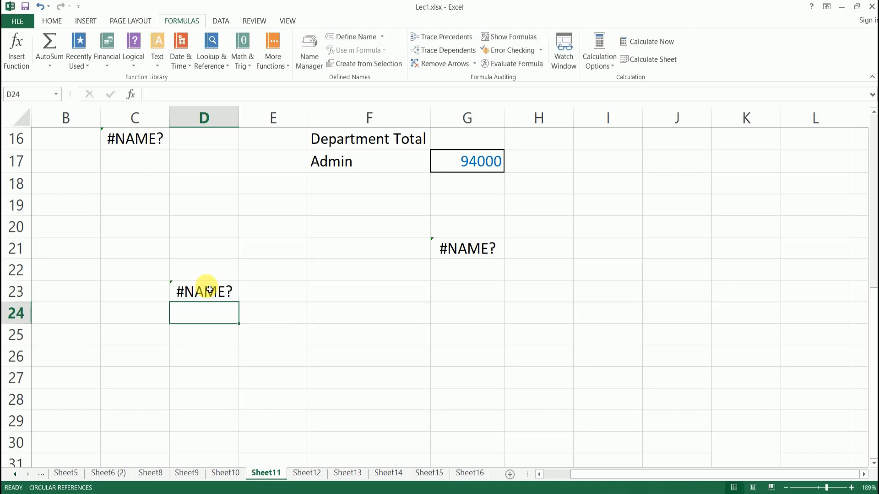
left_click(211, 296)
left_click(234, 350)
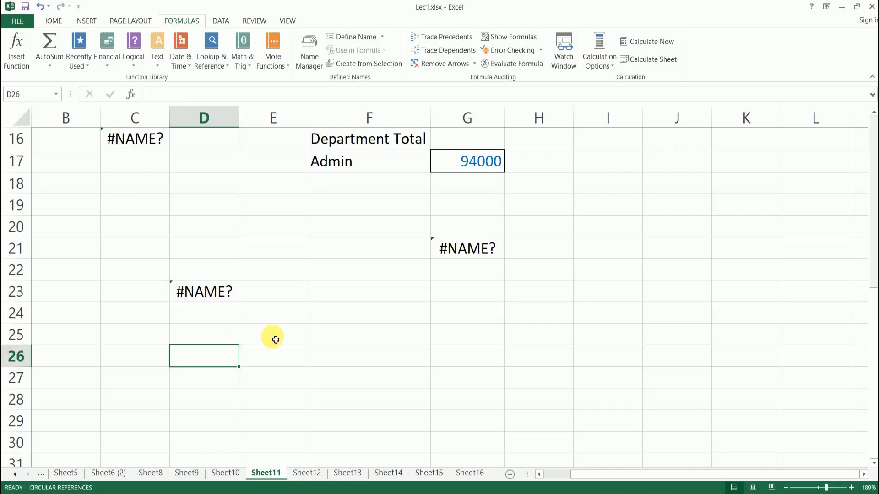
left_click(275, 340)
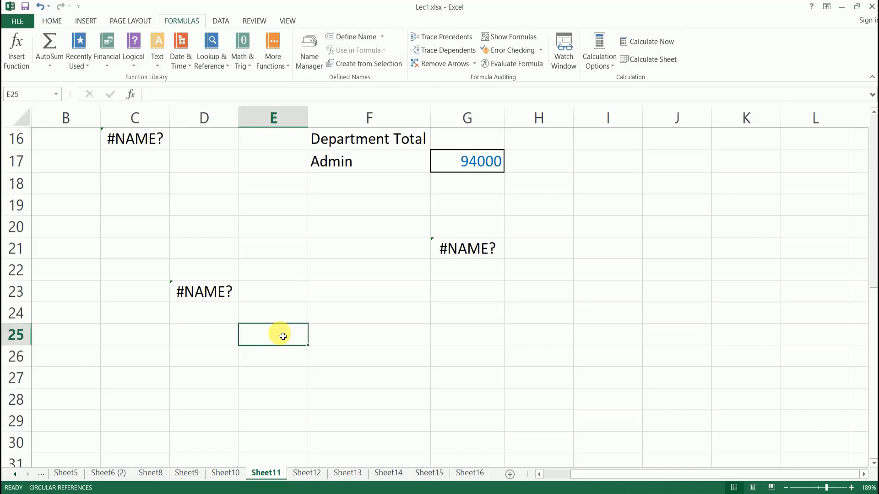
Insert =TODAY() into E25 through Insert Function, showing 2/14/2023.
left_click(130, 96)
scroll(123, 153, "down", 1)
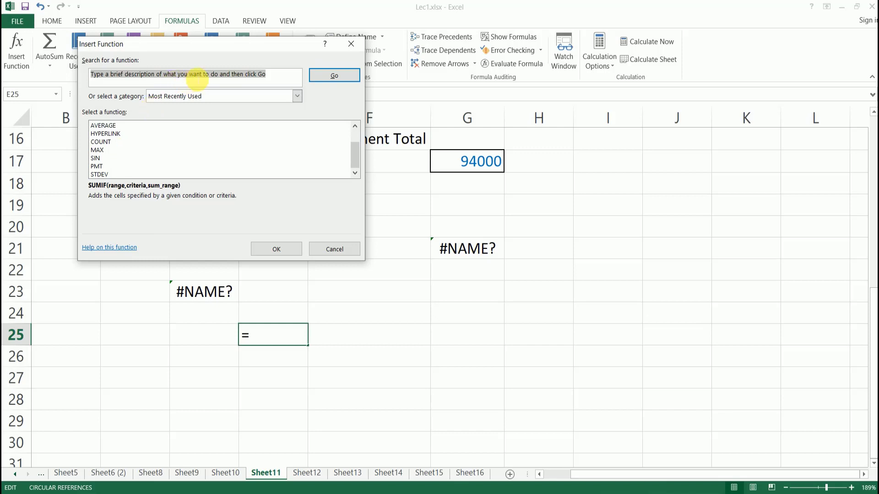
type("today")
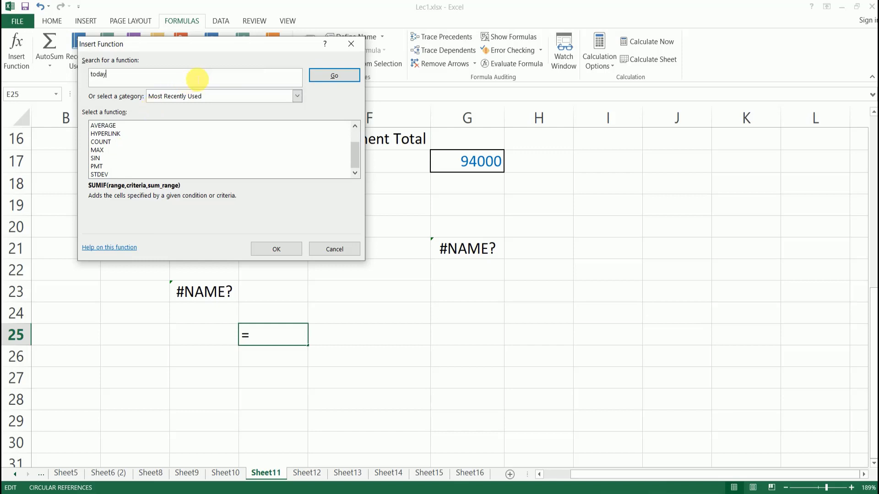
left_click(324, 76)
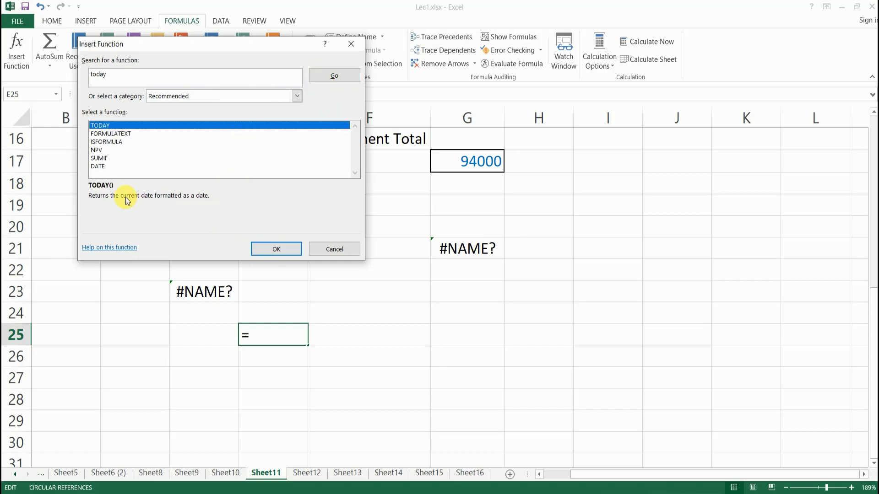
left_click(278, 249)
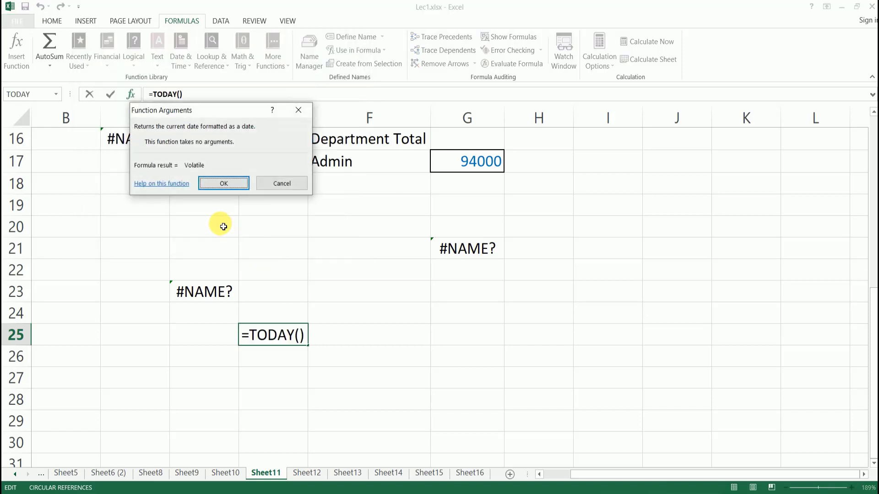
left_click(221, 183)
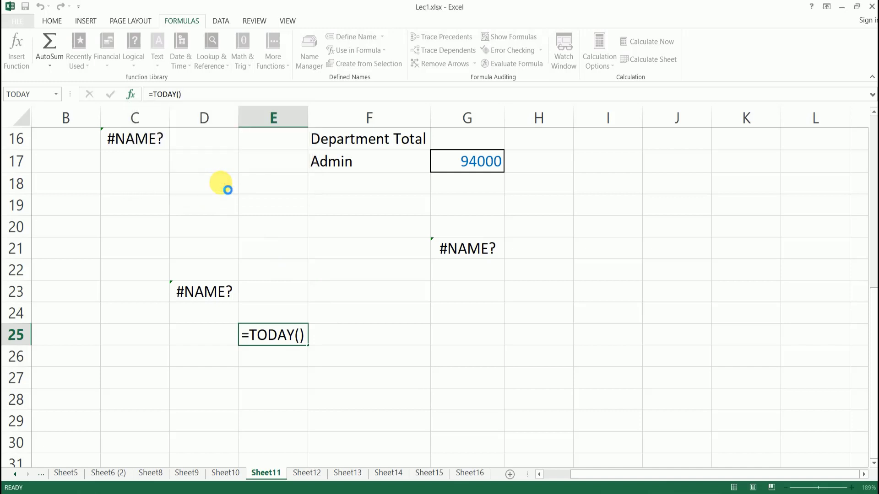
left_click(294, 356)
left_click(288, 340)
left_click(296, 362)
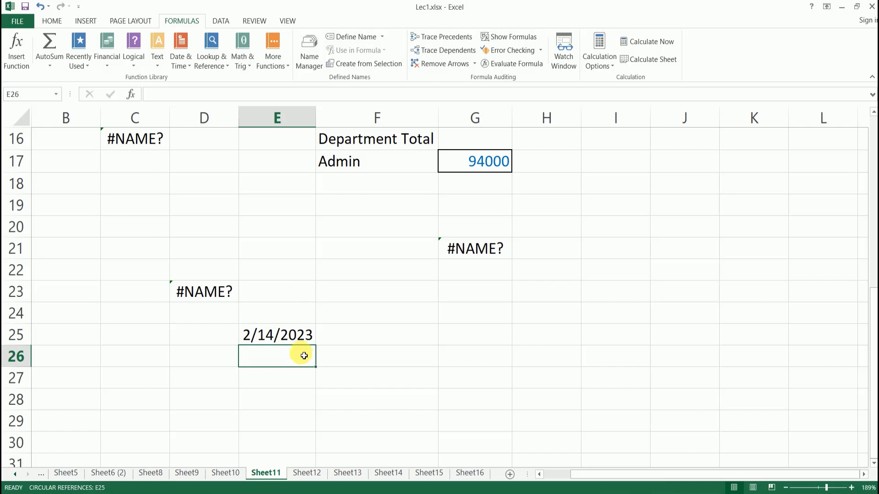
scroll(302, 352, "down", 1)
Insert the TIME function into cell E27 through the function search.
left_click(284, 320)
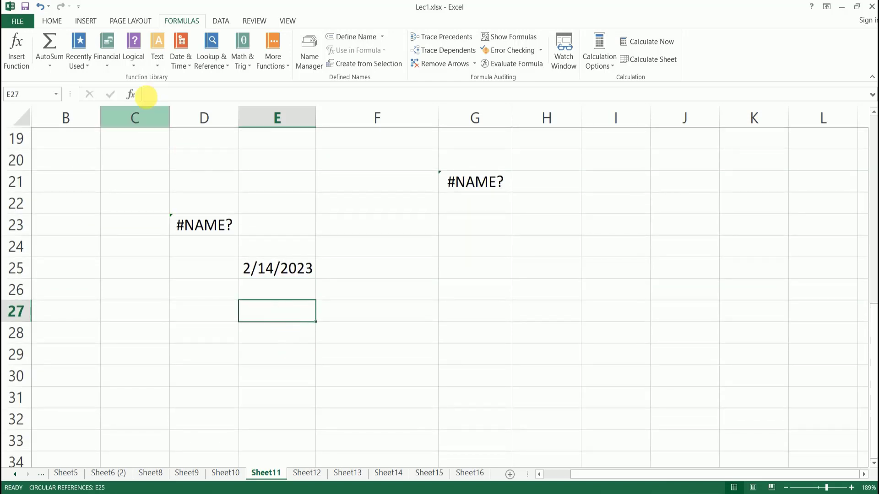
left_click(130, 96)
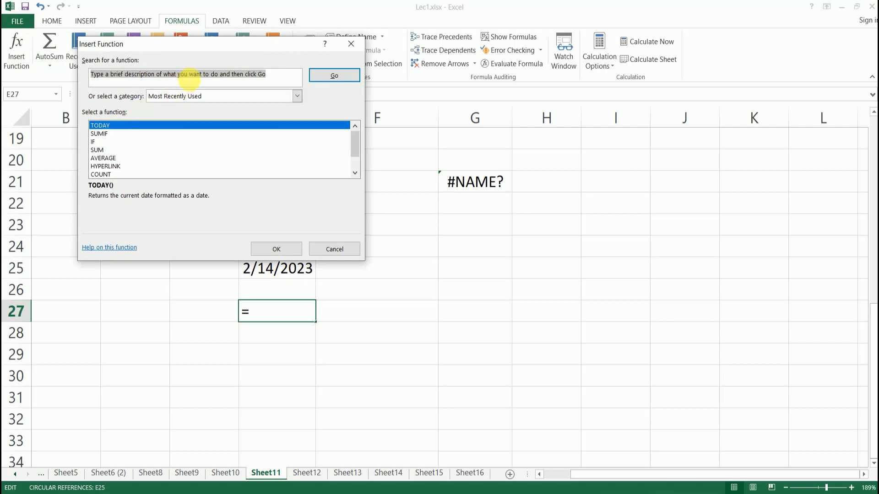
type("t")
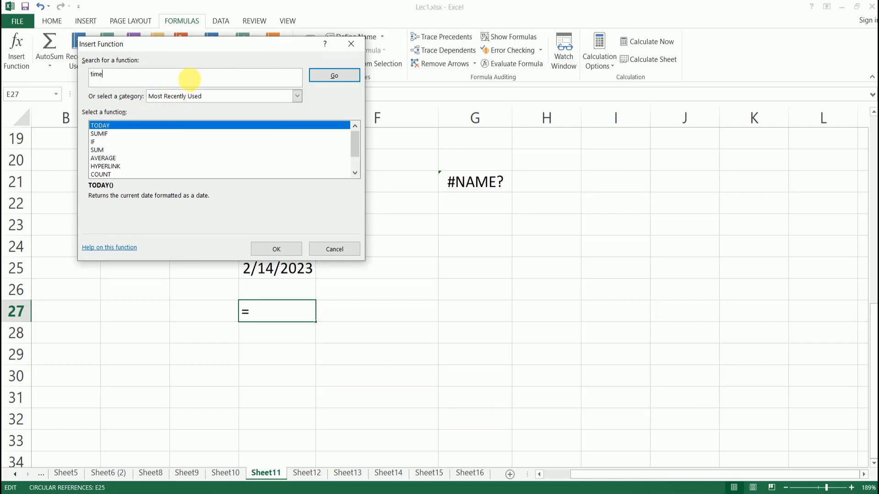
type("ime")
left_click(333, 77)
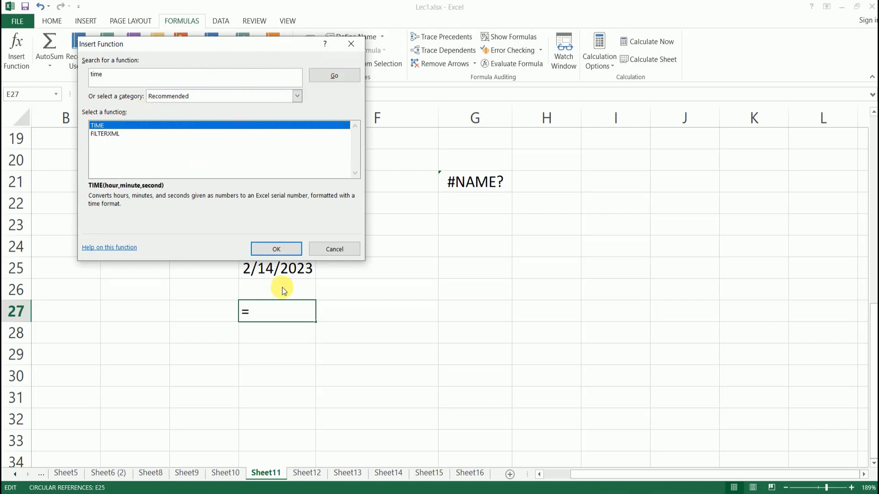
left_click(287, 248)
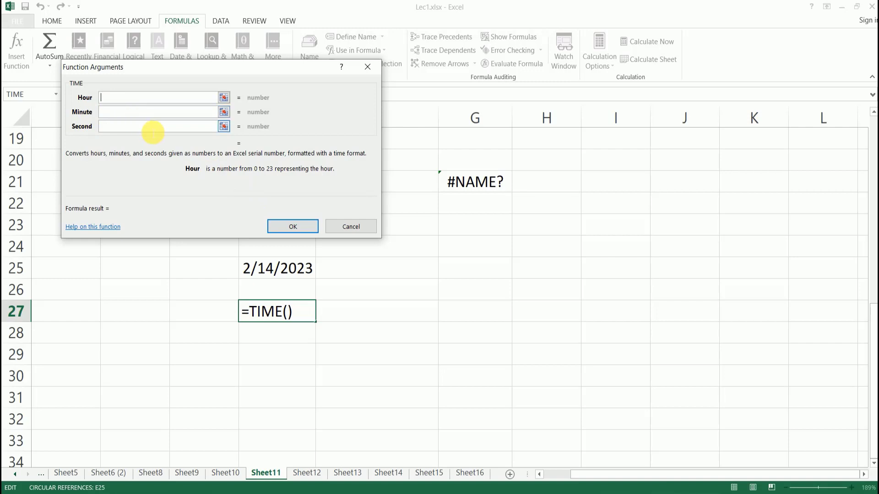
Set TIME to hour 4, minute 45, second 44 so E27 shows 4:45 AM.
left_click(142, 114)
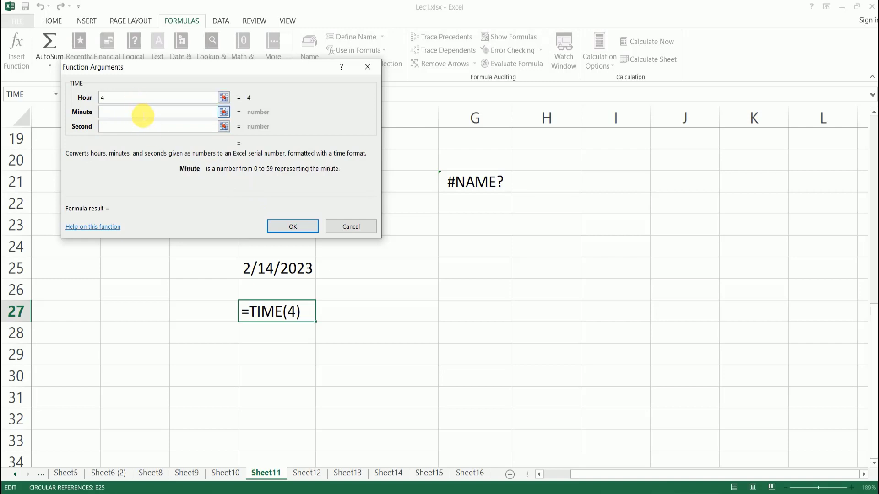
type("45")
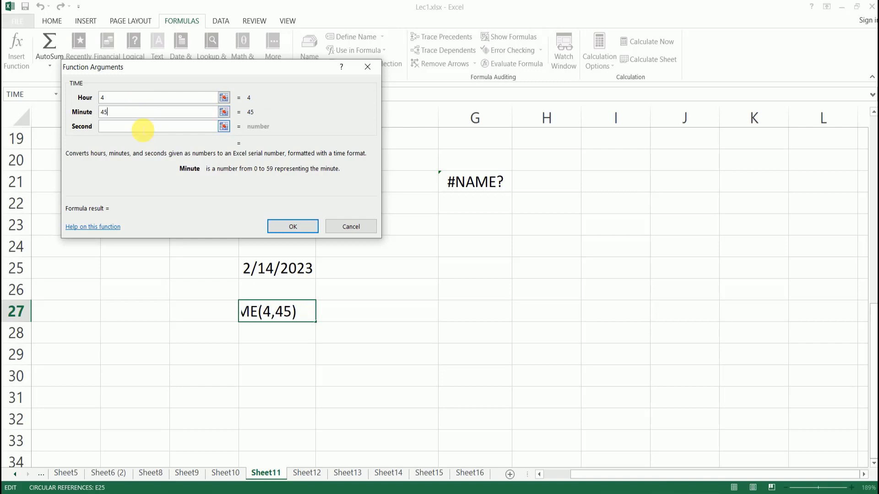
left_click(142, 129)
type("44")
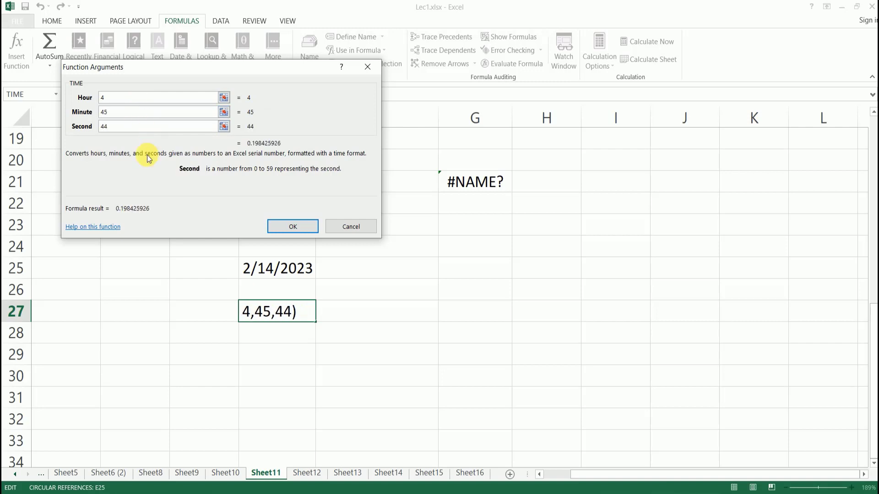
left_click(292, 227)
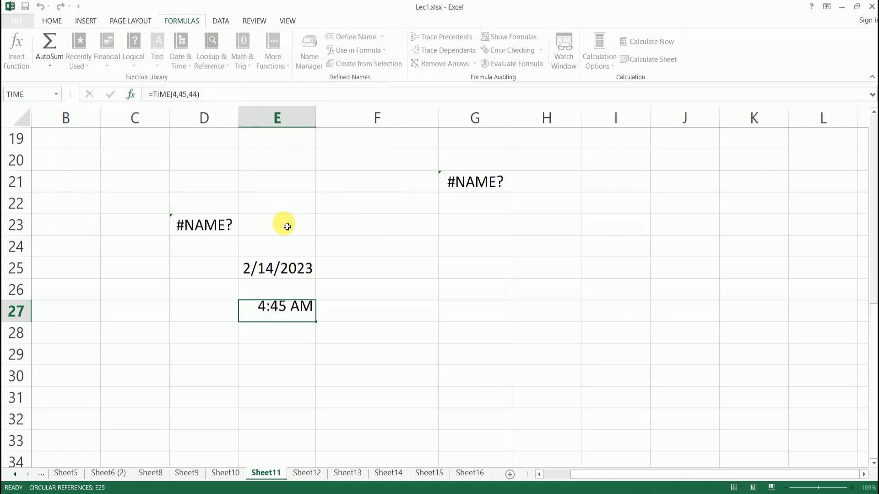
left_click(282, 332)
left_click(281, 308)
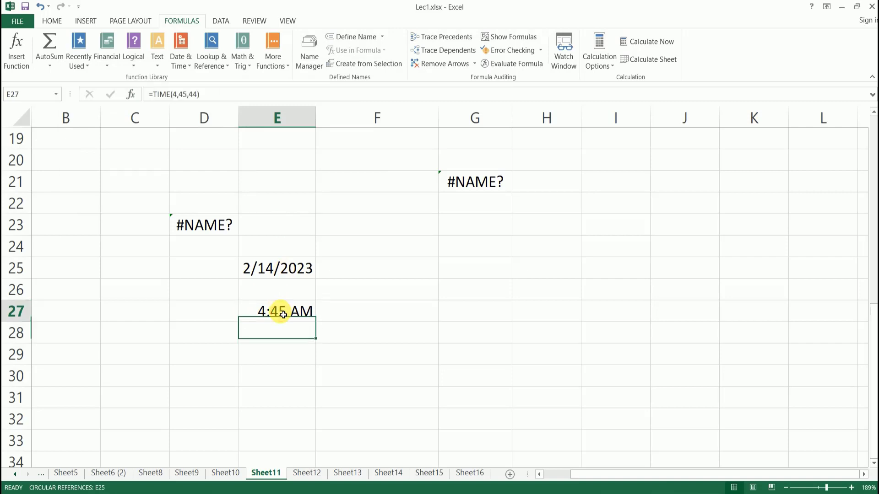
left_click(286, 332)
left_click(282, 311)
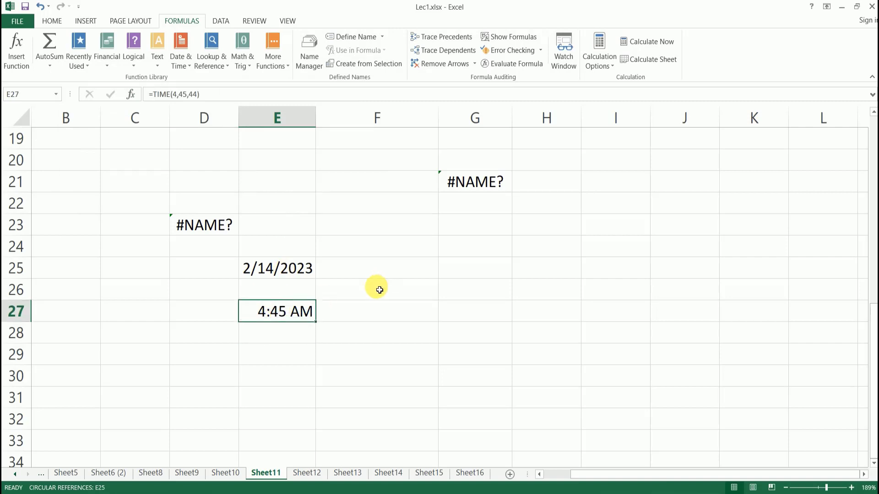
Begin a MAX function in F25, then abandon it and clear the salary selection.
left_click(436, 264)
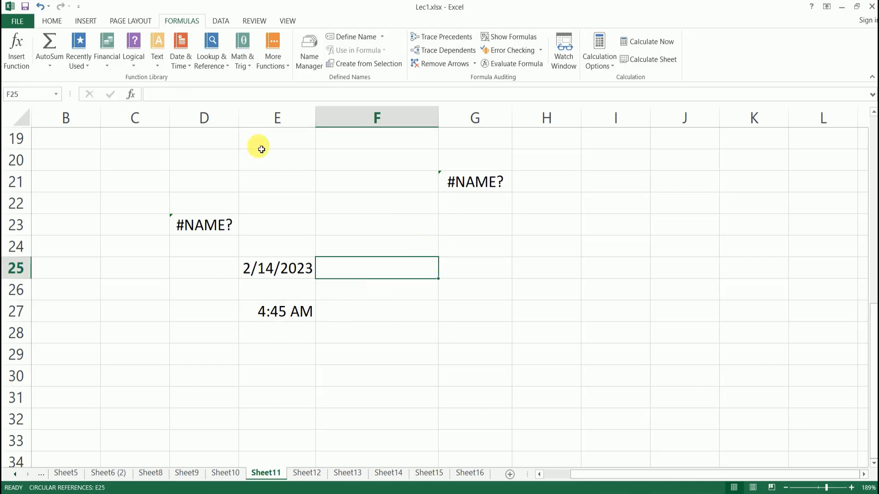
left_click(18, 59)
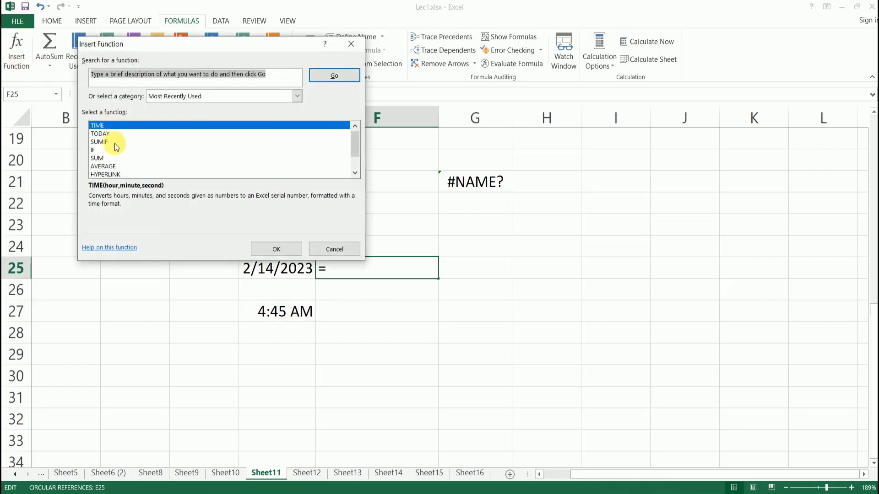
scroll(133, 157, "down", 1)
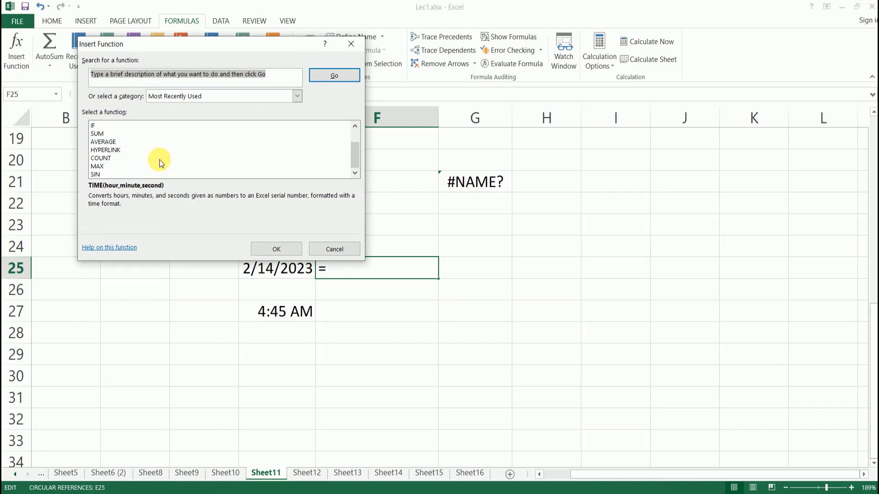
left_click(101, 167)
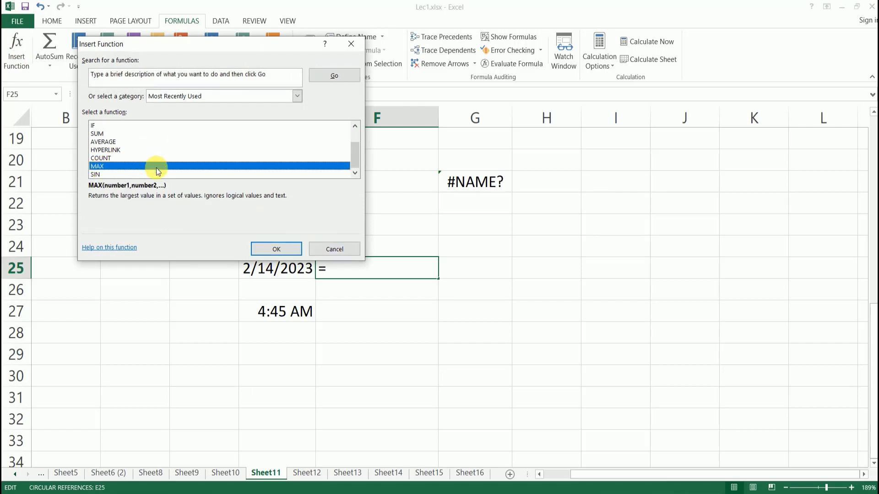
left_click(349, 249)
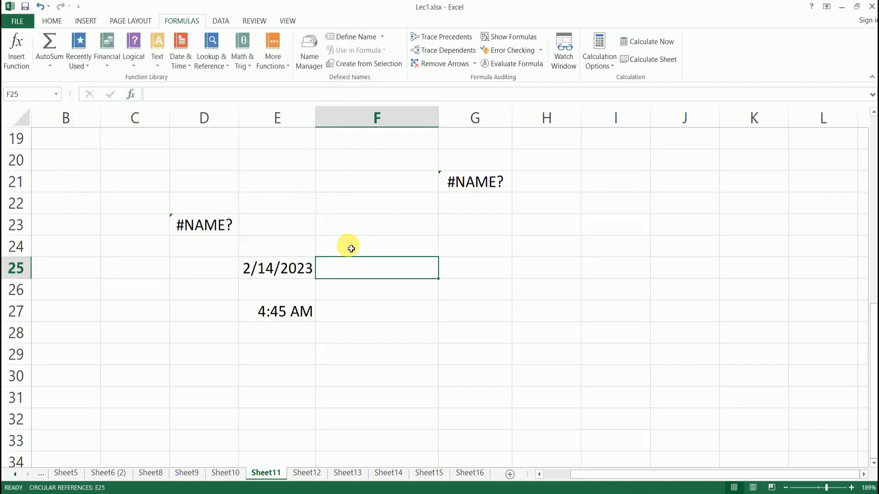
scroll(443, 270, "up", 5)
left_click_drag(558, 189, 556, 350)
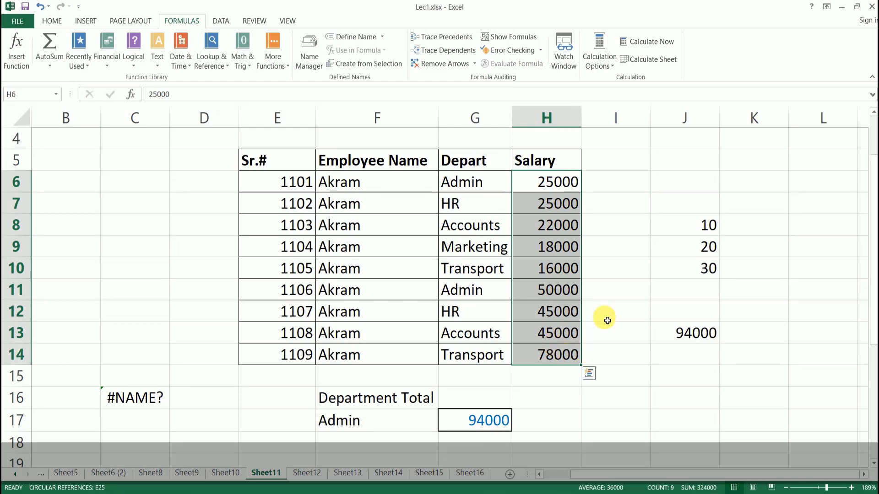
left_click(629, 384)
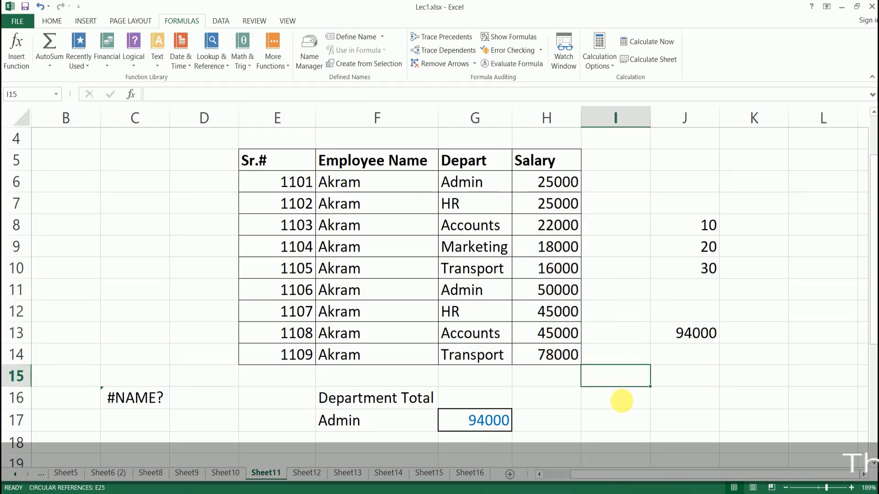
Enter =MAX(H6:H14) in I16, showing the highest salary of 78000.
left_click(608, 399)
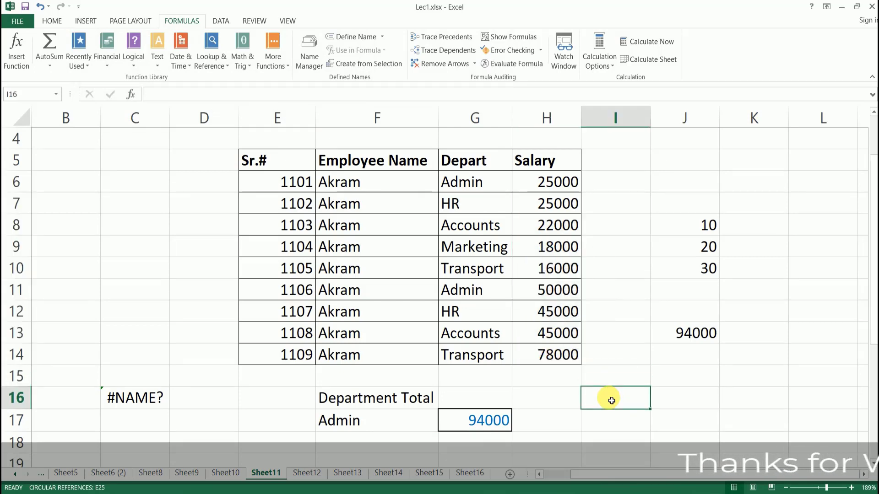
left_click(131, 95)
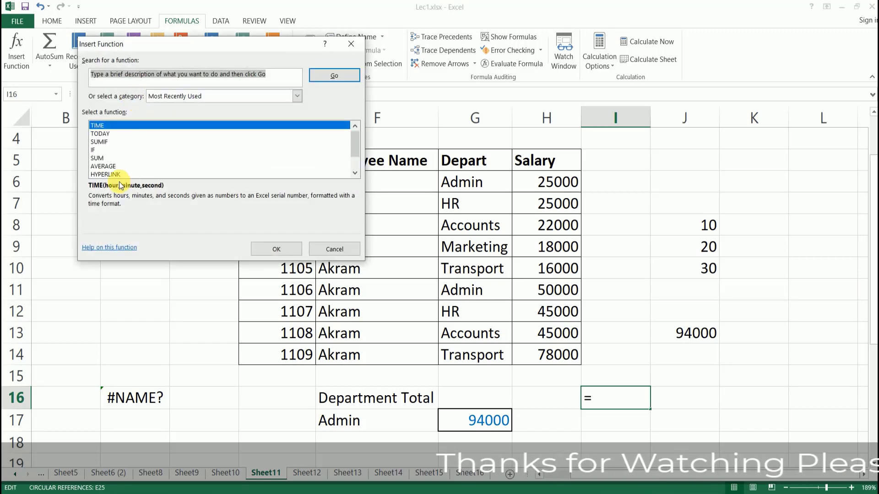
scroll(106, 165, "down", 1)
left_click(98, 166)
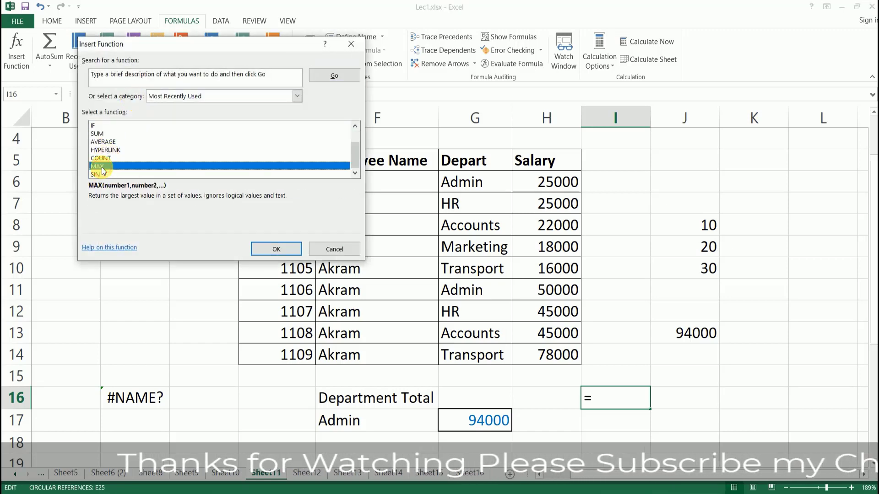
left_click(280, 249)
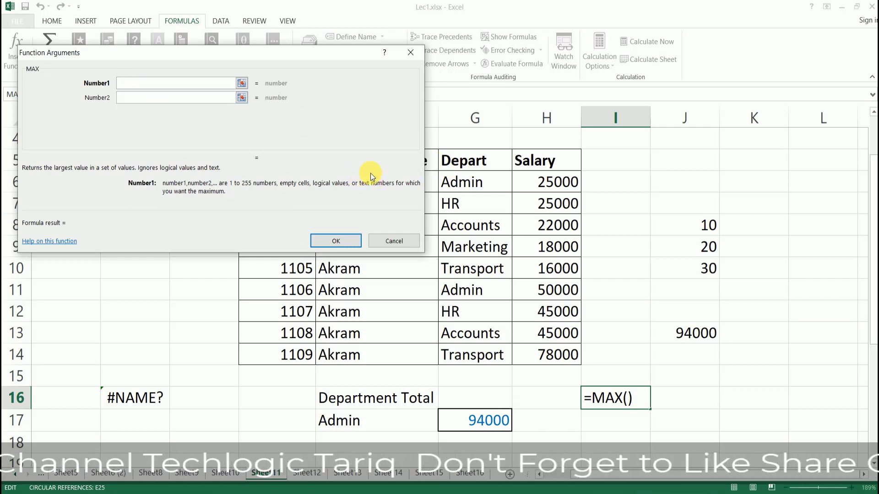
left_click_drag(547, 185, 552, 356)
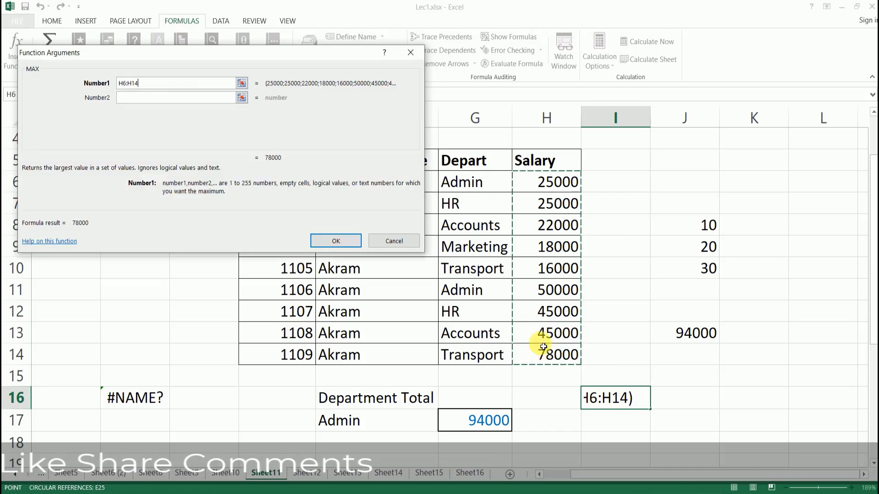
left_click(336, 242)
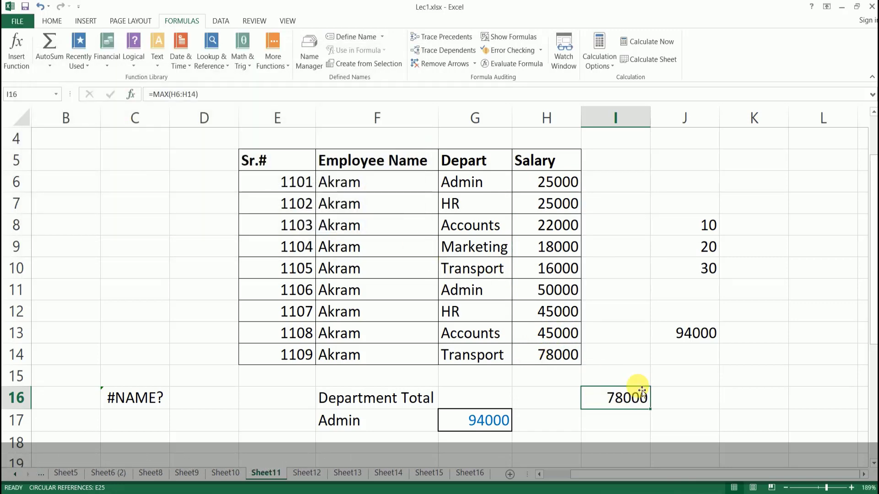
left_click(567, 359)
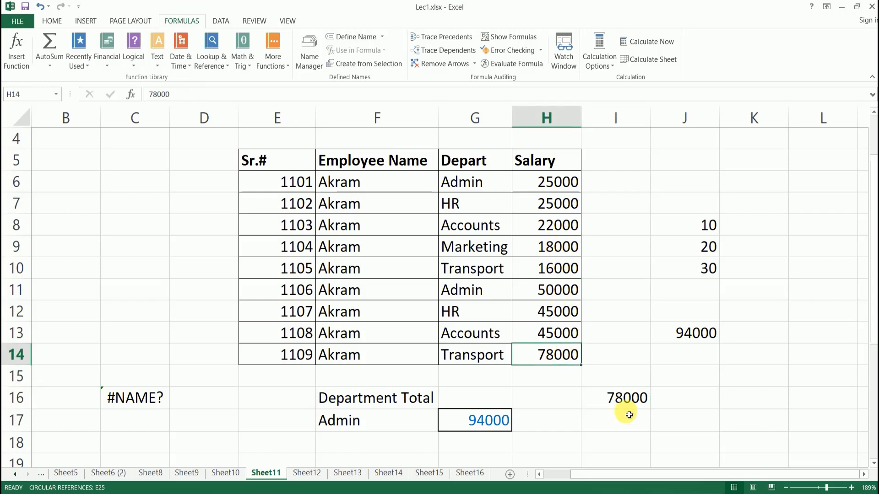
left_click(629, 400)
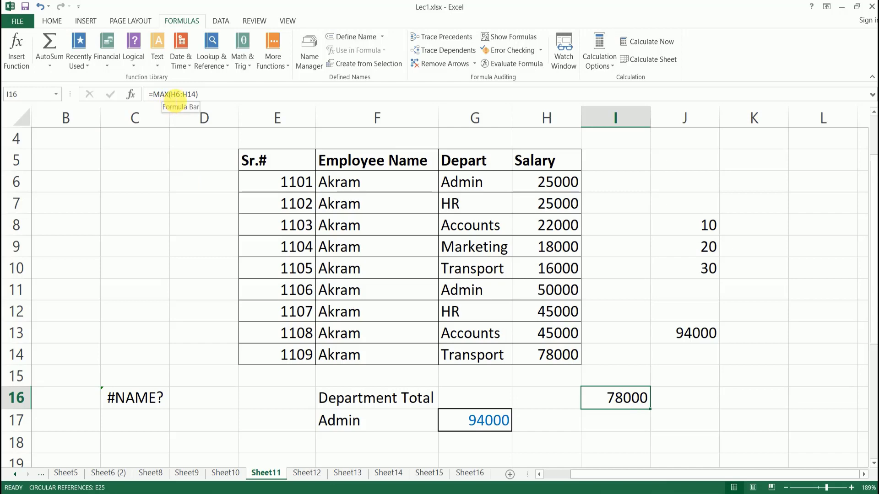
left_click(626, 421)
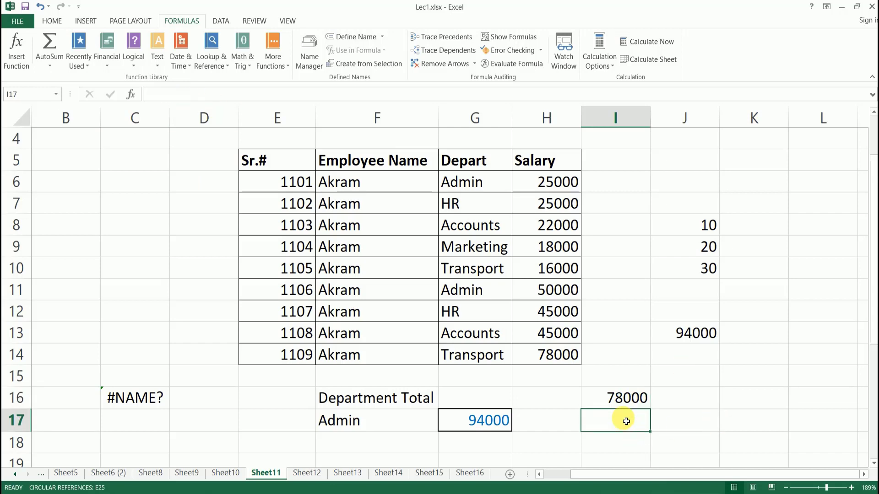
Enter =MIN(H6:H14) in I17 and verify it returns 16000, the lowest salary in H10.
left_click(133, 96)
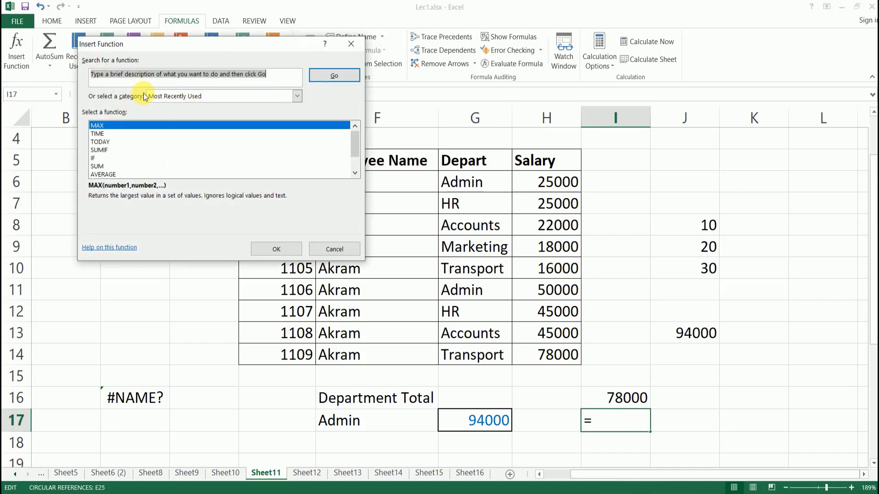
type("min")
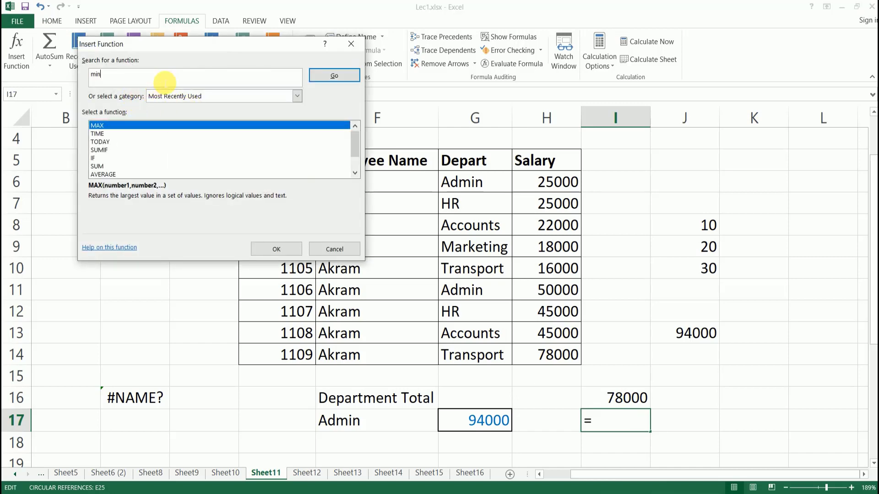
left_click(337, 76)
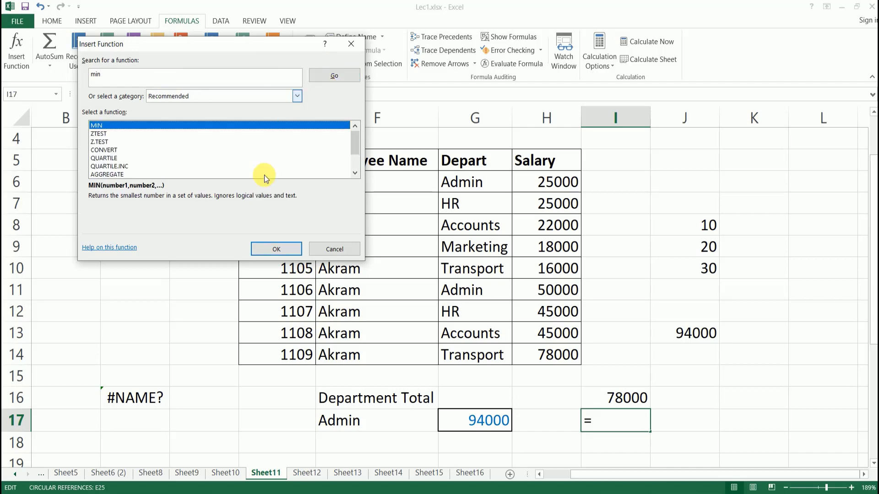
left_click(277, 248)
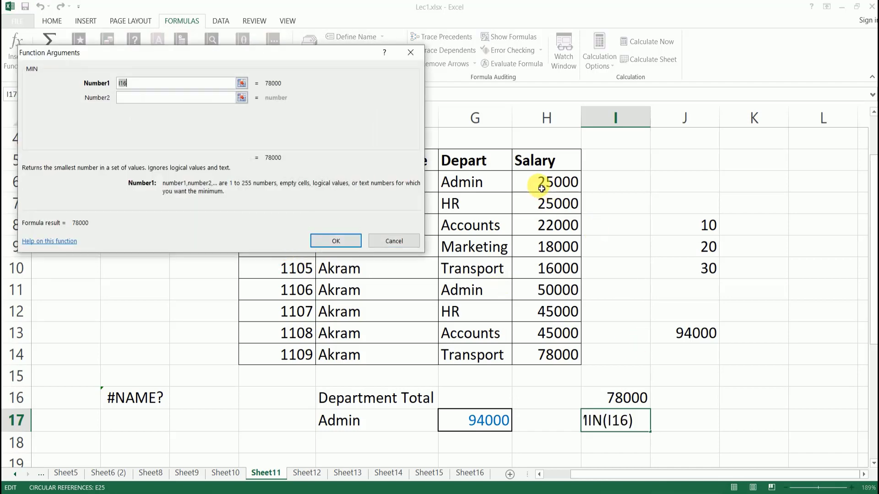
left_click_drag(542, 188, 545, 350)
left_click(335, 239)
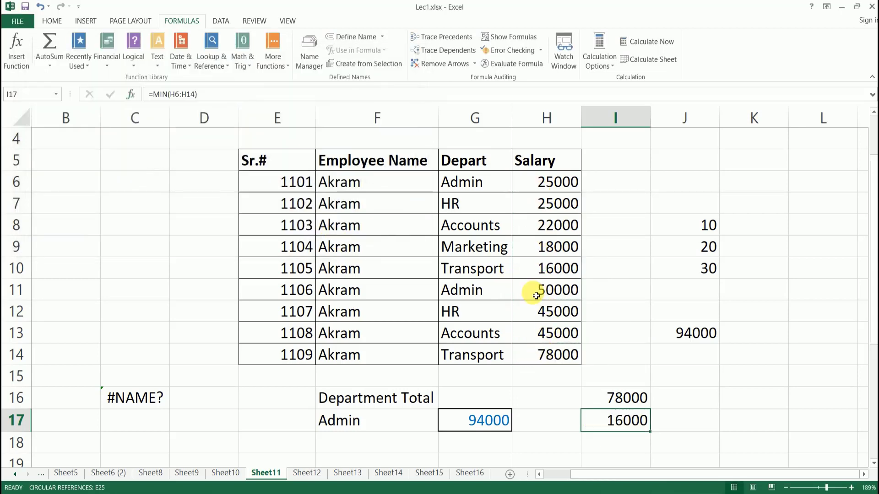
left_click(629, 443)
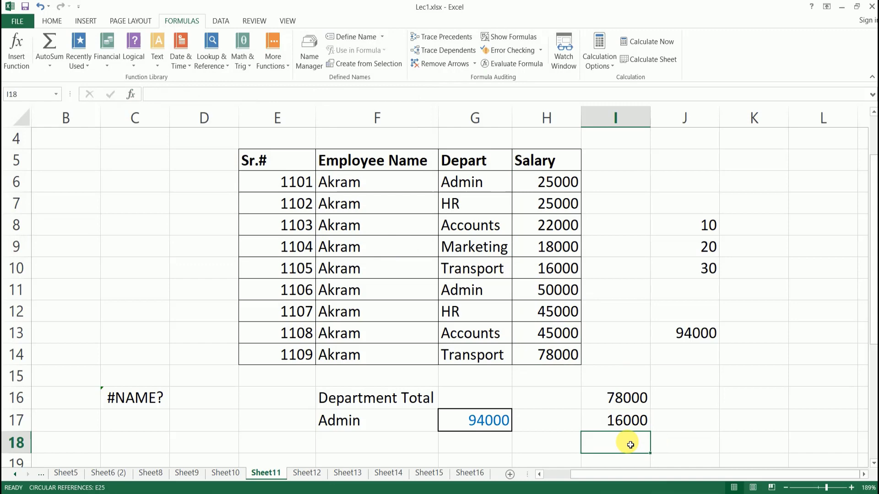
left_click(622, 422)
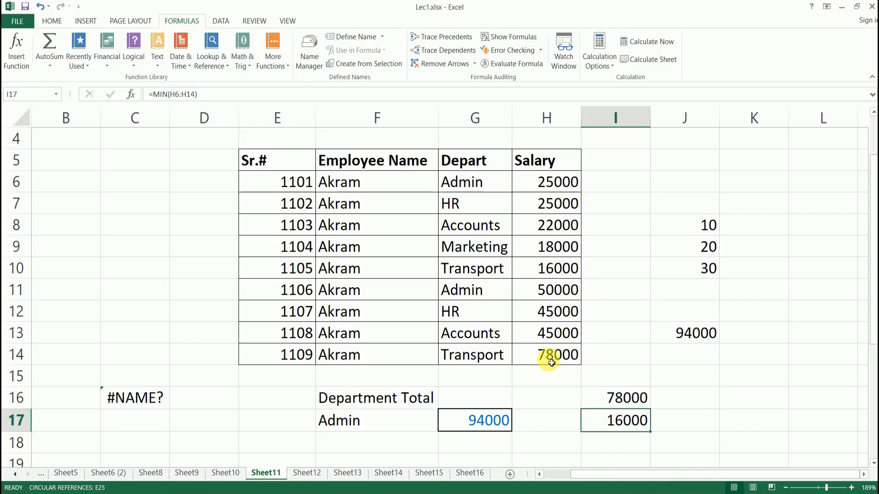
left_click(567, 359)
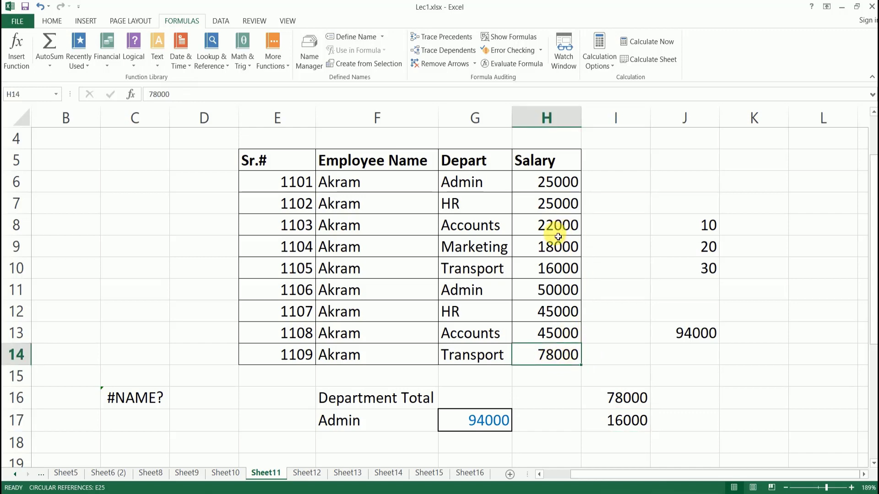
left_click(555, 270)
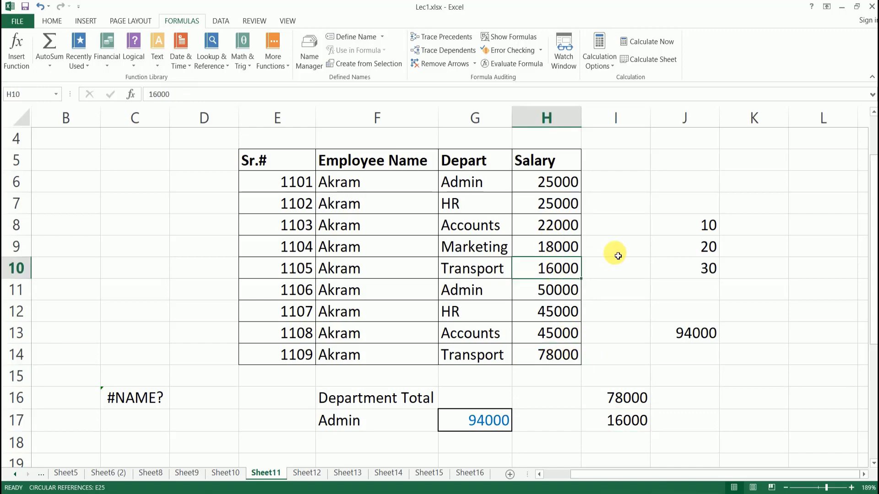
scroll(617, 256, "down", 4)
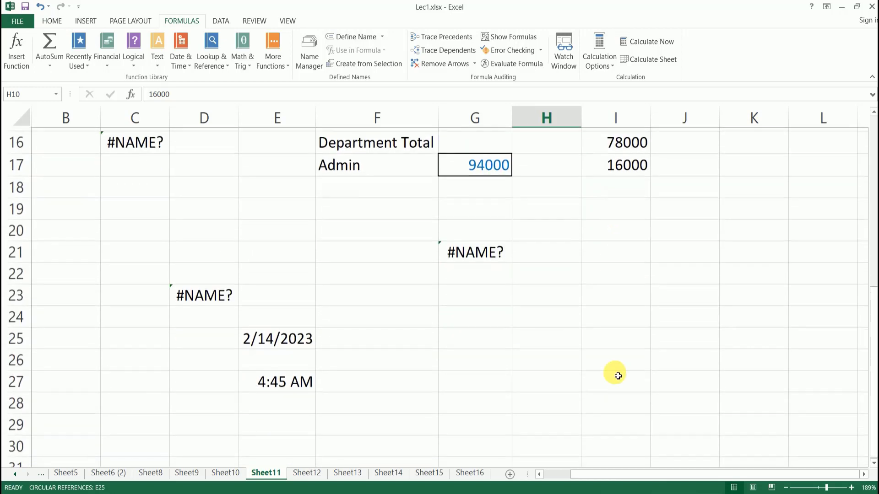
Start inserting a function in cell I20 and view help on the MIN function.
left_click(644, 293)
left_click(618, 227)
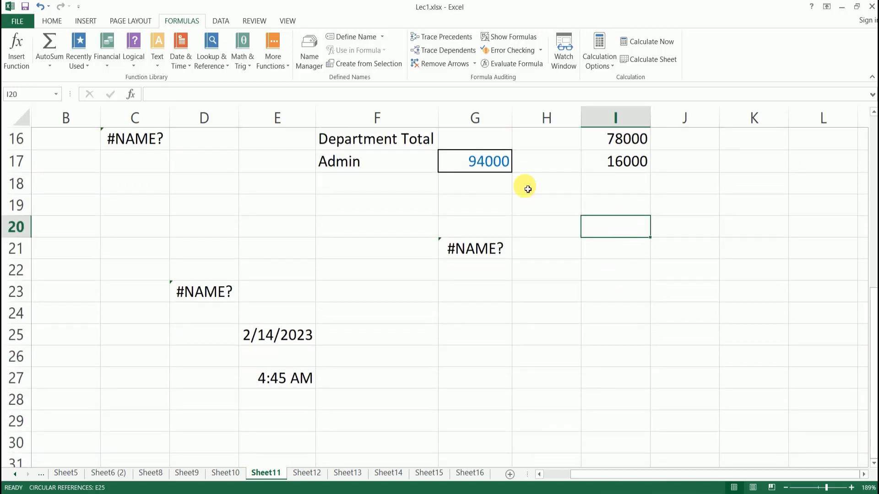
left_click(18, 59)
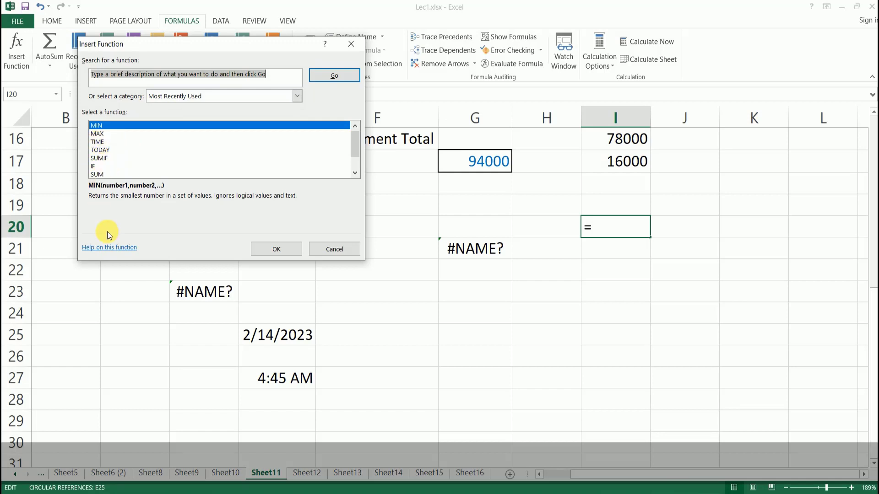
left_click(120, 250)
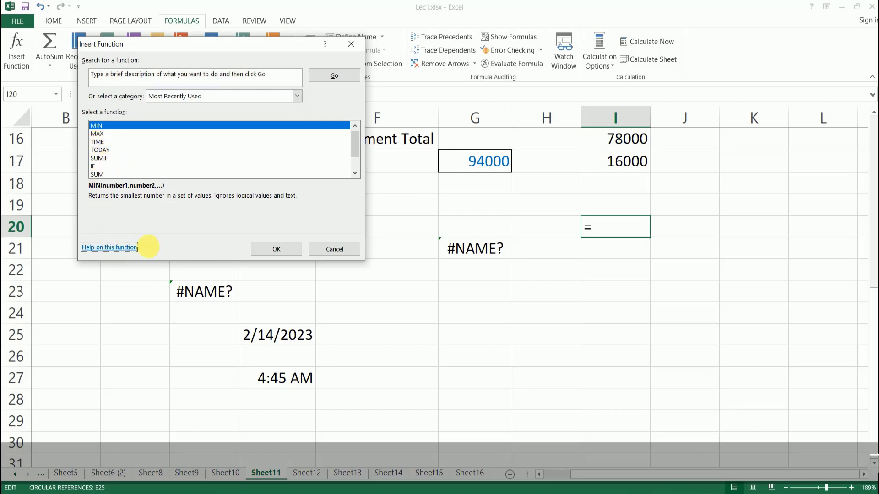
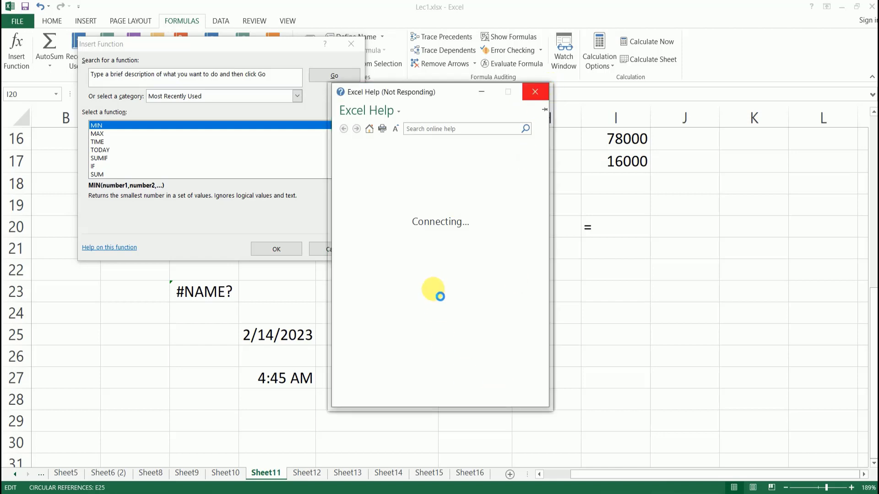
Close the MIN help window and cancel Insert Function, leaving I20 empty.
left_click(484, 92)
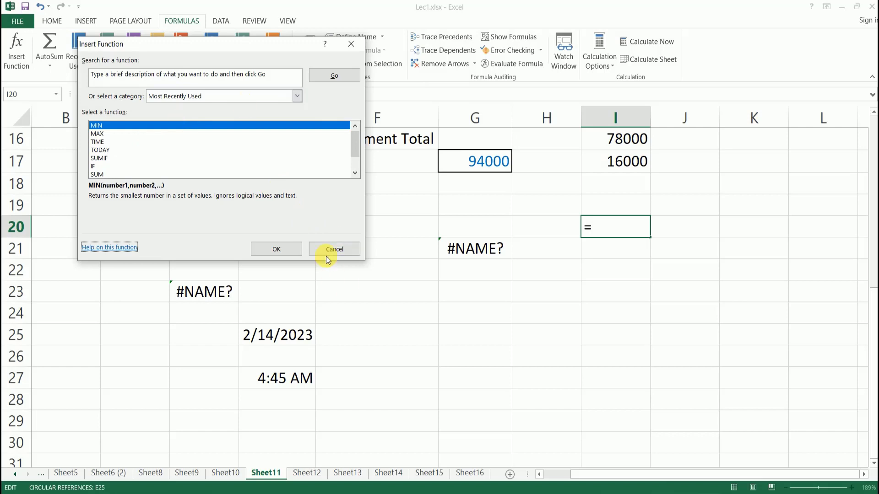
left_click(332, 243)
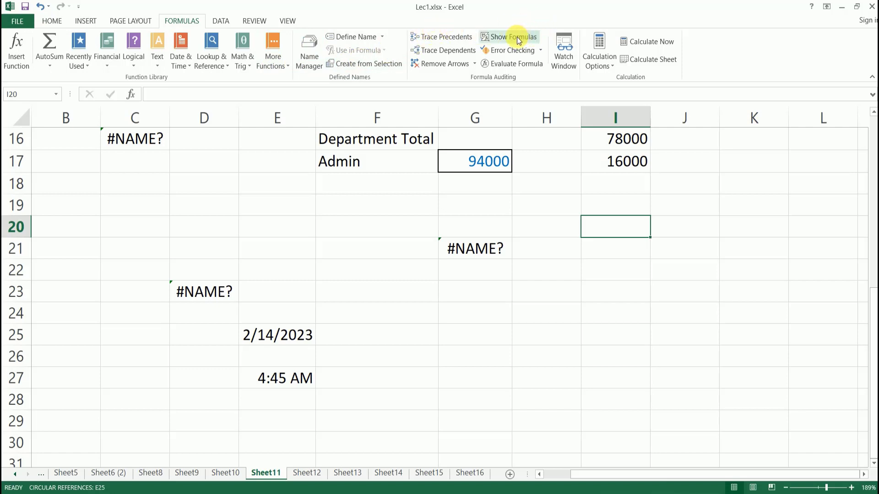
left_click(595, 161)
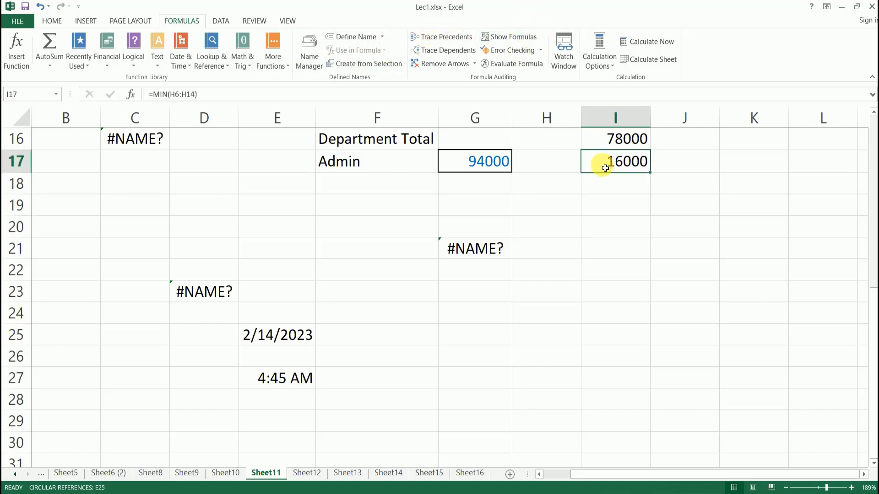
left_click(526, 37)
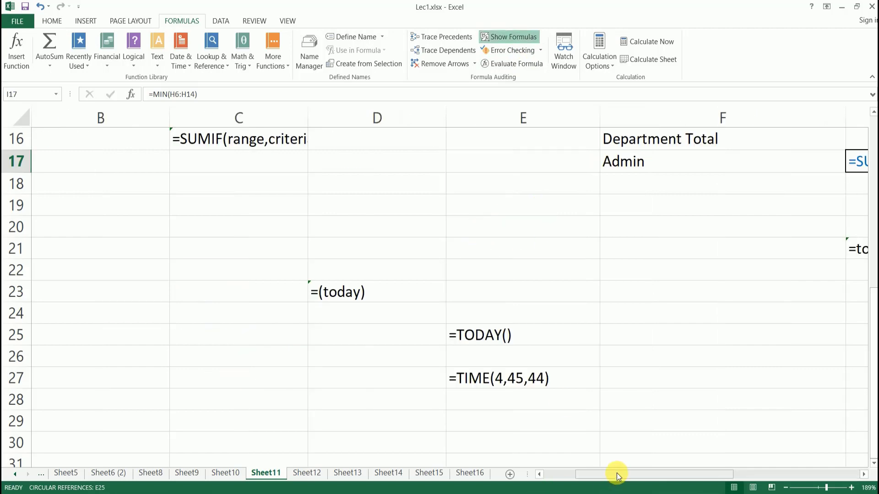
left_click_drag(616, 475, 728, 451)
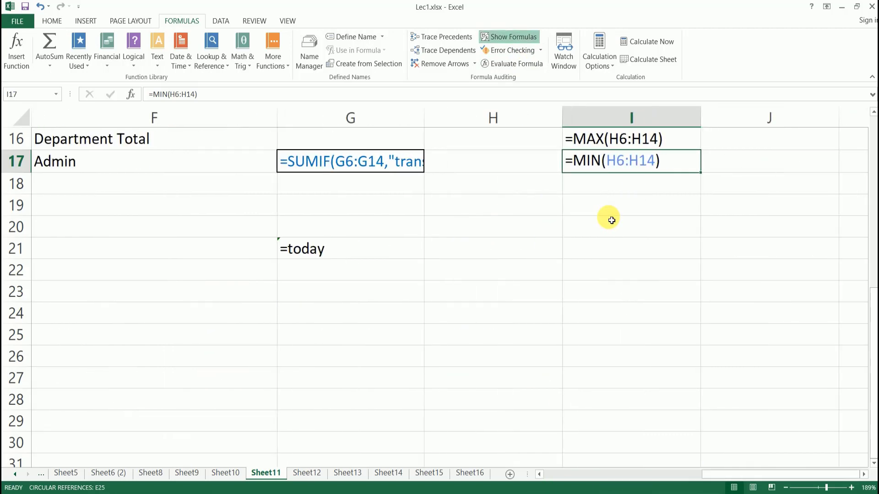
scroll(612, 219, "up", 4)
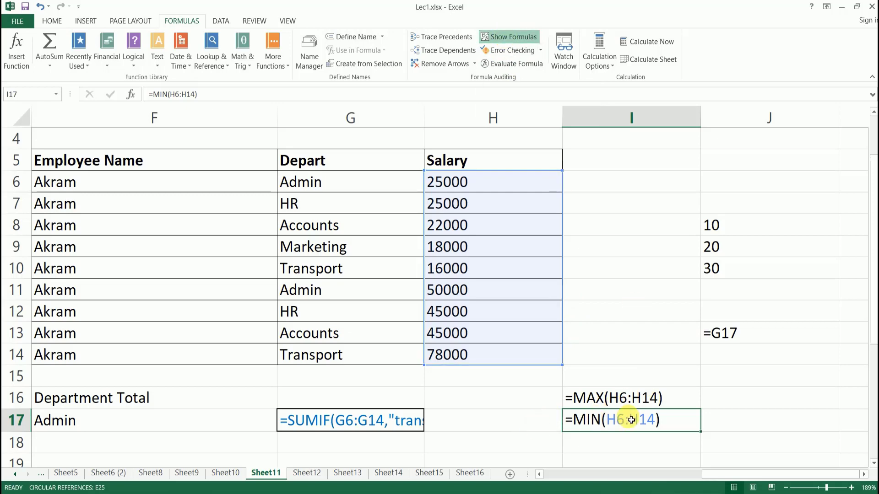
left_click(516, 40)
left_click(516, 40)
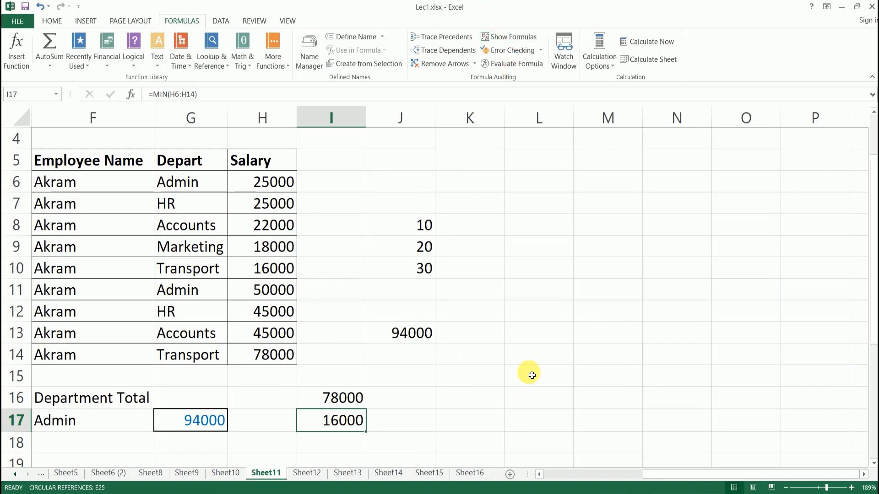
left_click(533, 314)
left_click(592, 247)
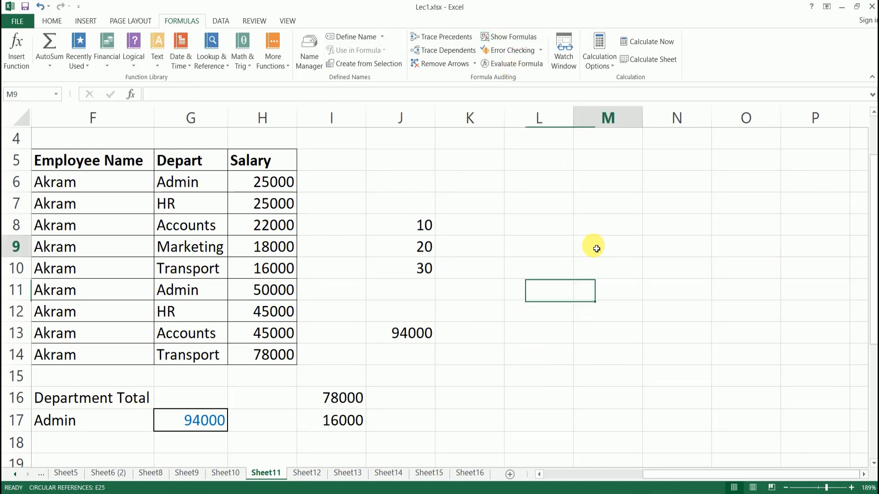
Format M7:P16 as a Medium blue table, creating Table1 with headers Column1 to Column4.
left_click(52, 21)
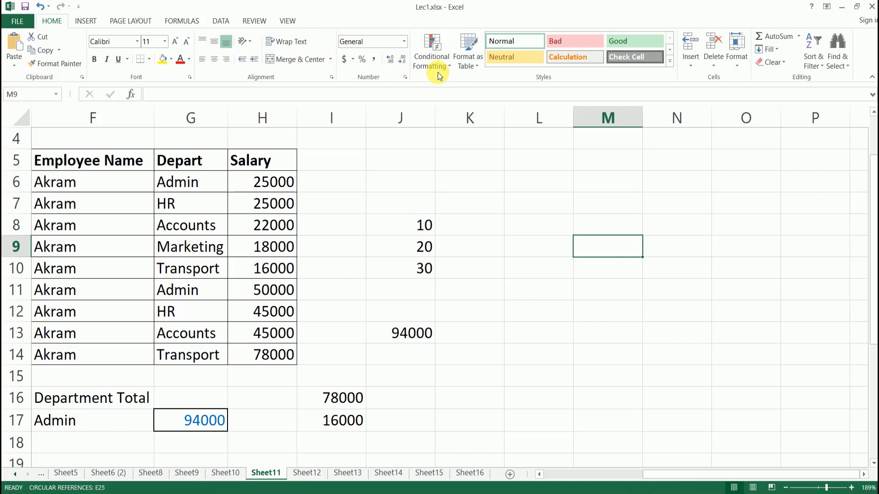
left_click(477, 64)
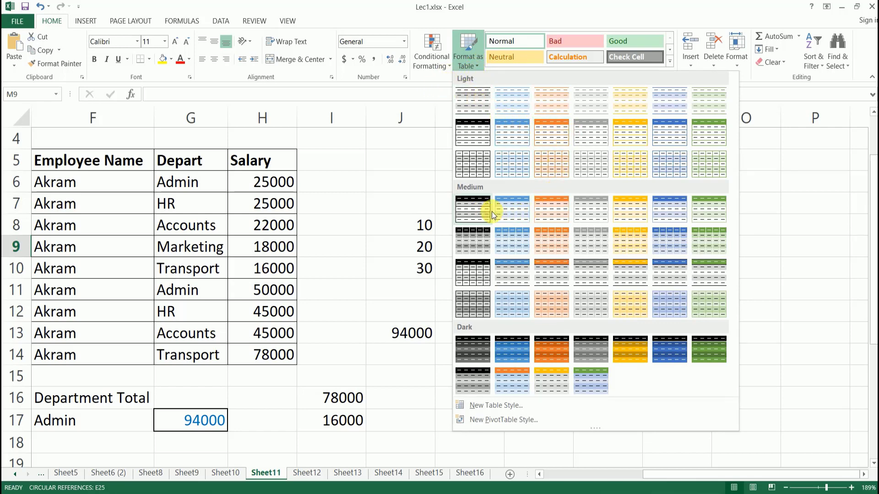
left_click(522, 209)
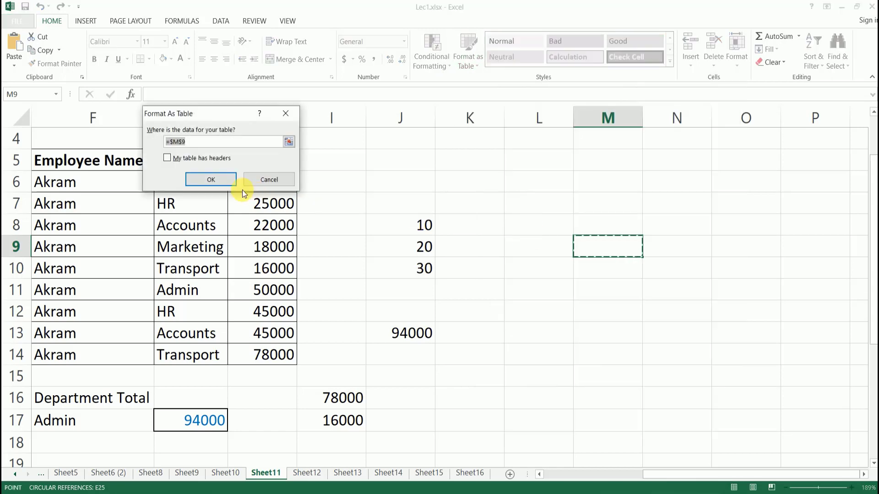
left_click(289, 141)
left_click_drag(593, 206, 847, 410)
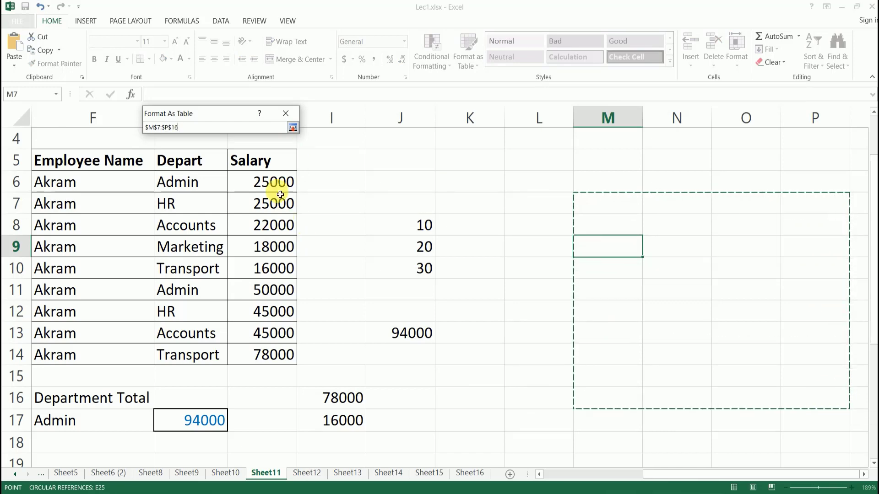
left_click(292, 128)
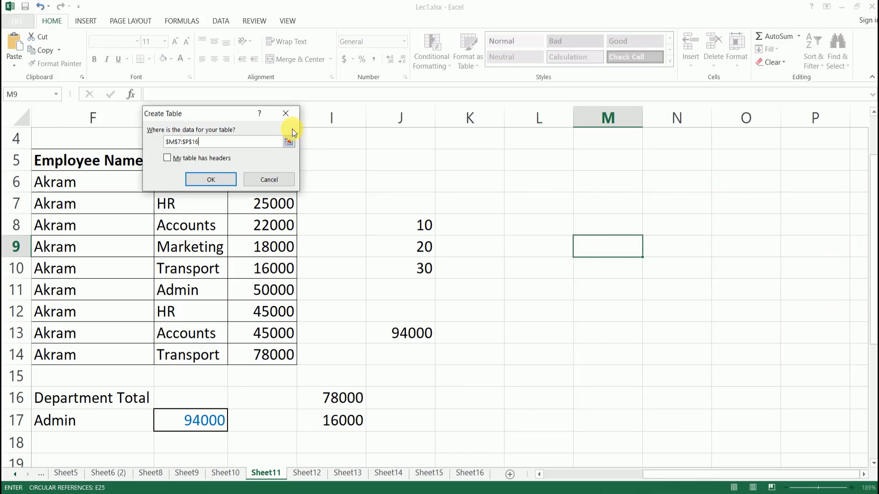
left_click(210, 180)
left_click(669, 274)
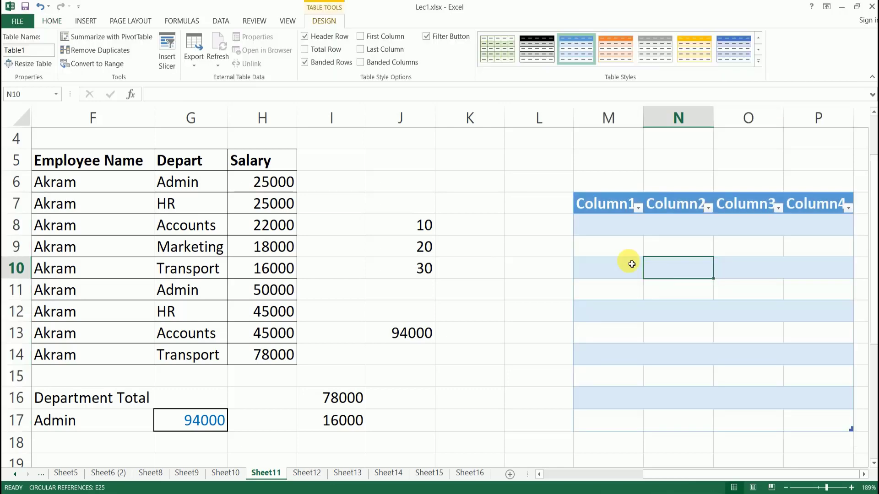
View the Column1 sort and filter options and close them unchanged.
left_click(614, 244)
left_click(634, 208)
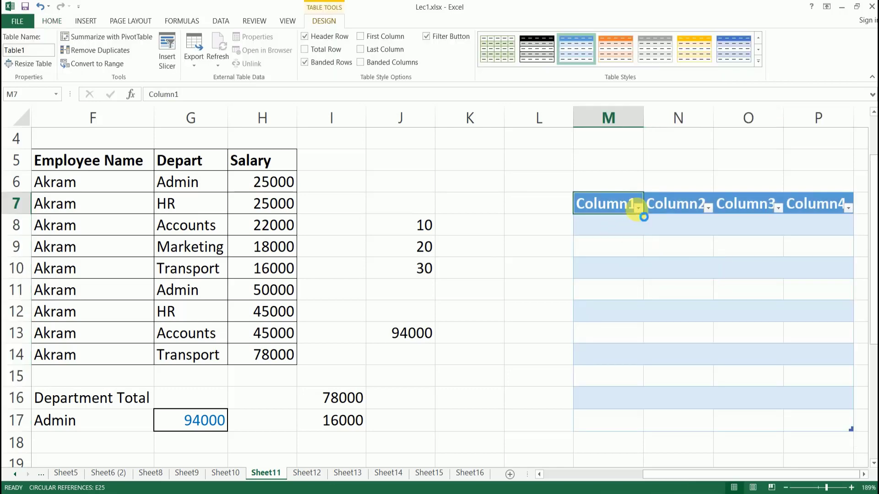
left_click(638, 208)
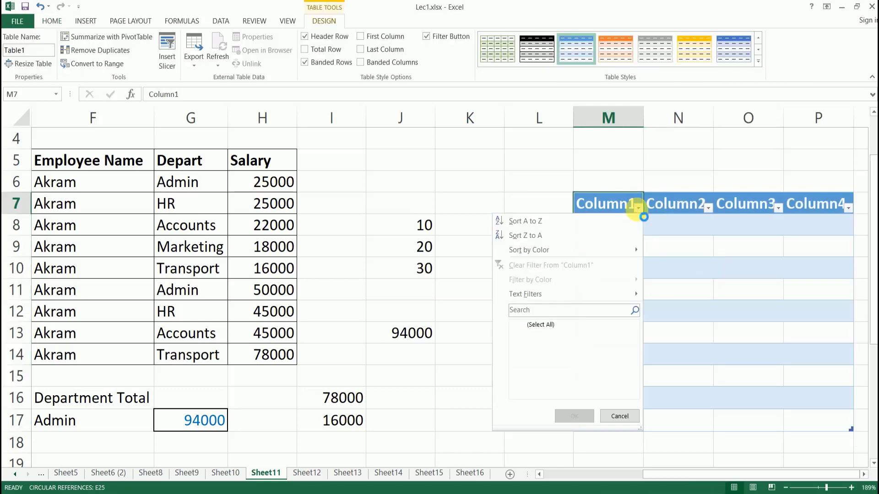
left_click(635, 418)
Apply cell styles inside the table: Bad on N13, Check Cell on N9, Good on M9.
left_click(696, 333)
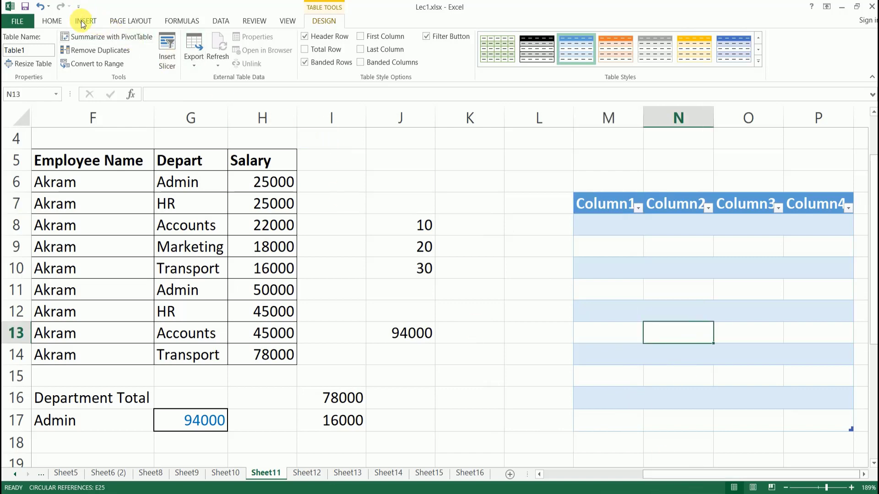
left_click(52, 23)
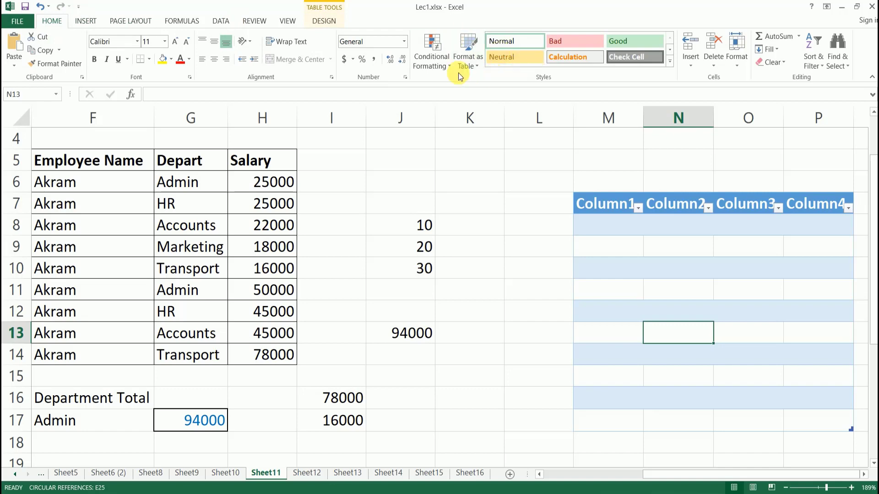
left_click(568, 42)
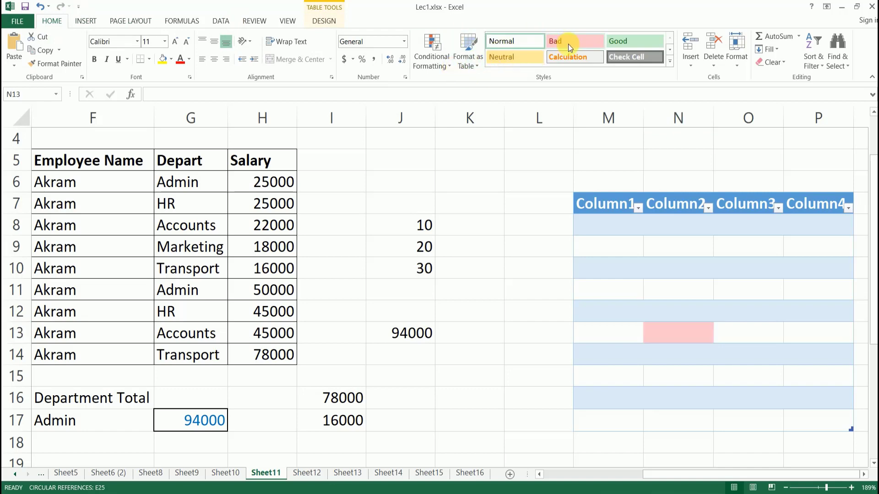
left_click(674, 250)
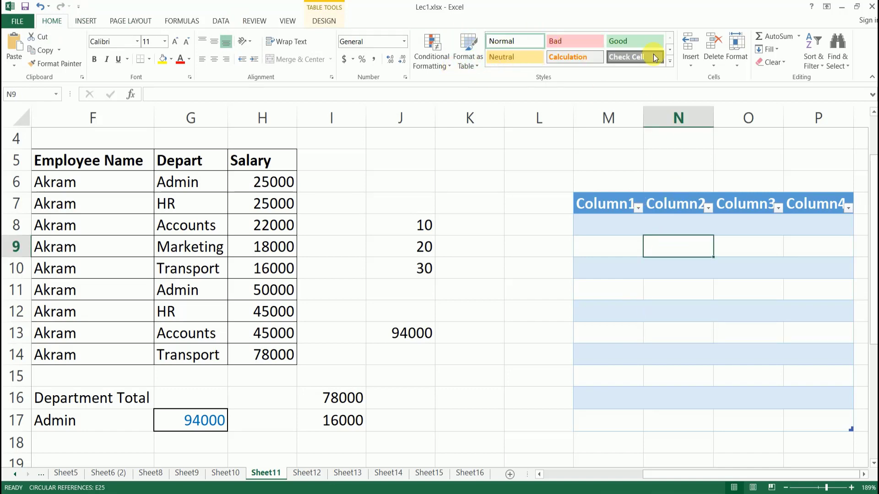
left_click(636, 57)
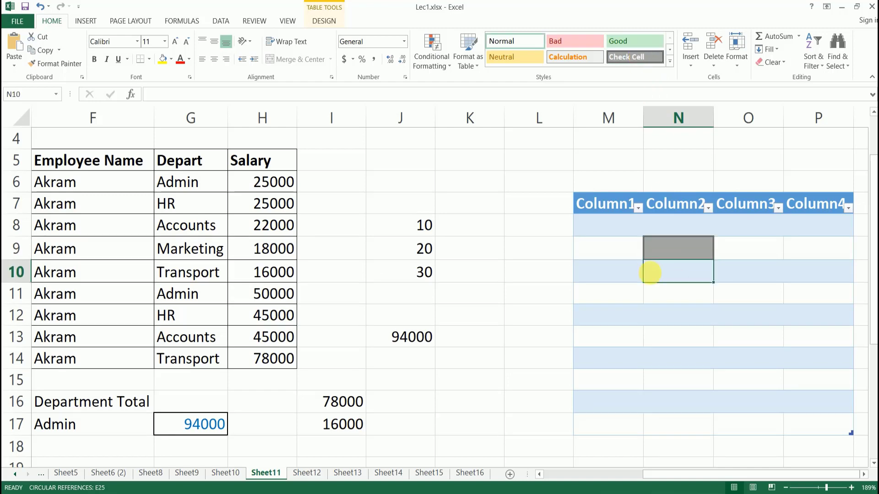
left_click(609, 251)
left_click(572, 60)
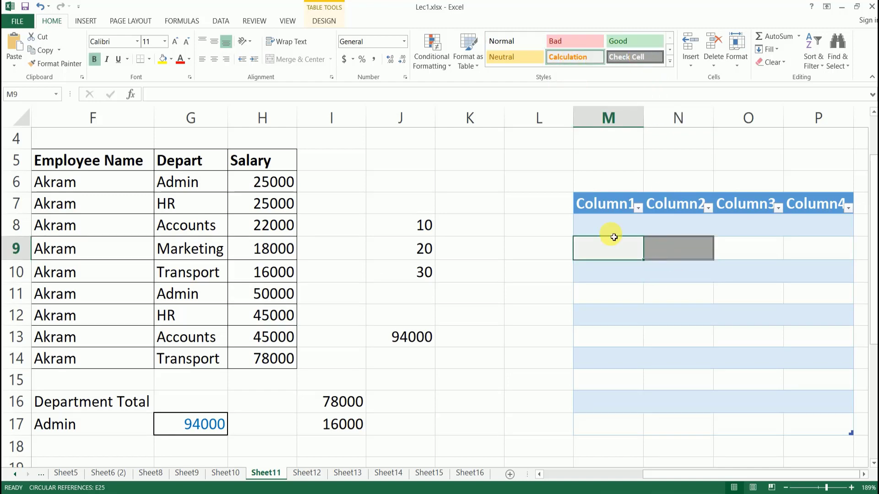
left_click(609, 273)
left_click(613, 249)
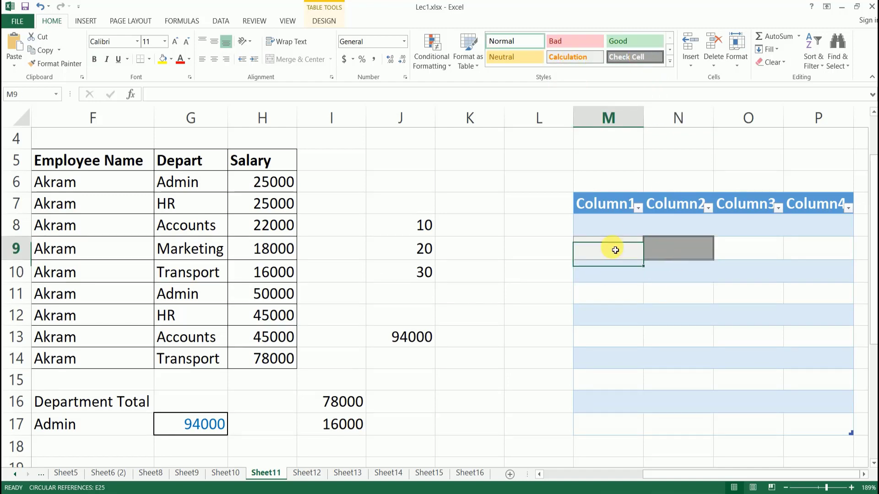
left_click(631, 40)
Give cell M6 the 20% - Accent2 style and enter 10 in it.
left_click(606, 183)
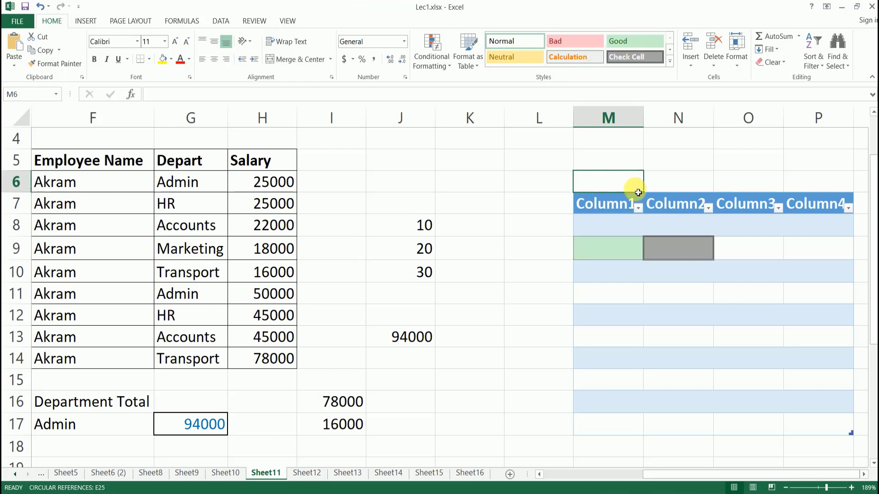
left_click(670, 62)
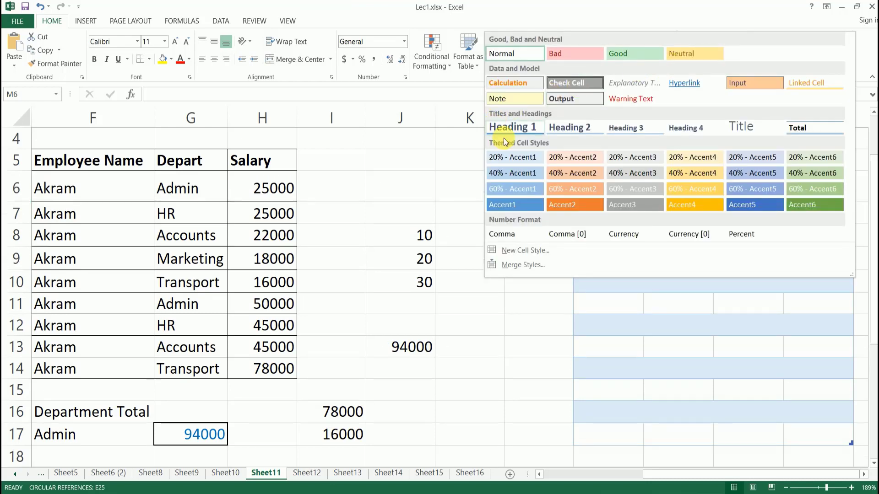
left_click(586, 157)
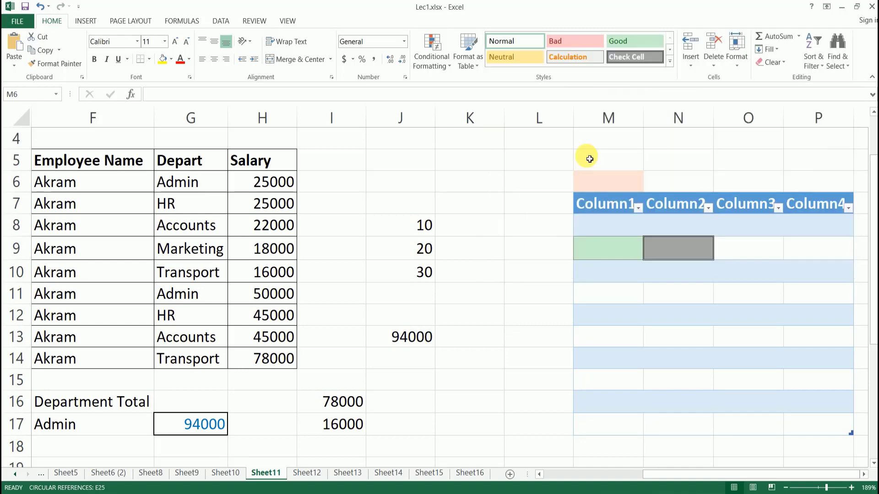
left_click(627, 289)
left_click(606, 184)
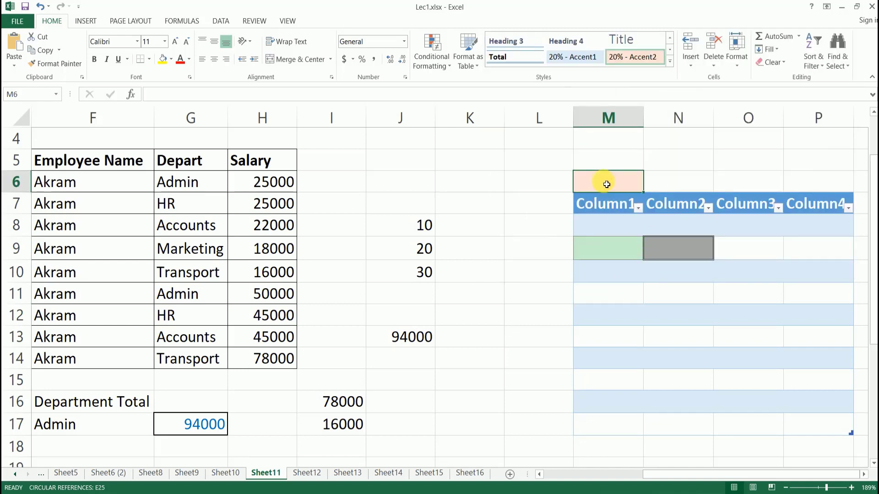
type("10")
key("Return")
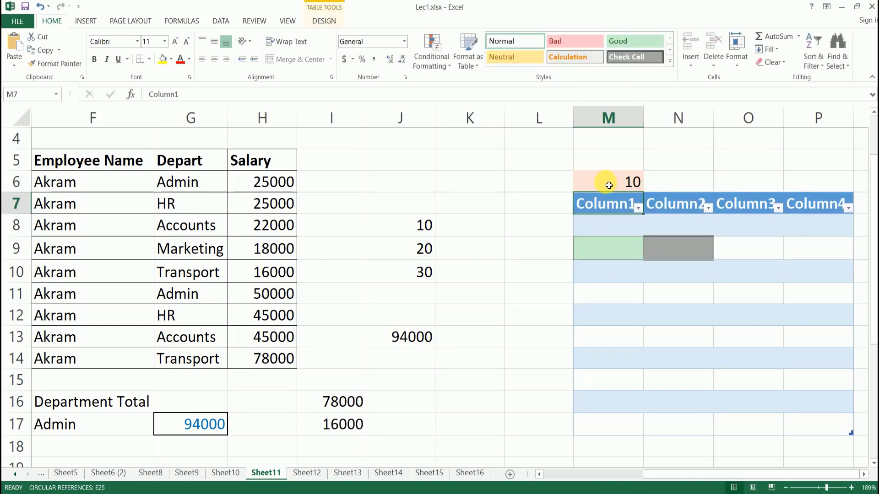
Try 20% - Accent1 on M6, revert to 20% - Accent2, and change its value to 124.
left_click(609, 186)
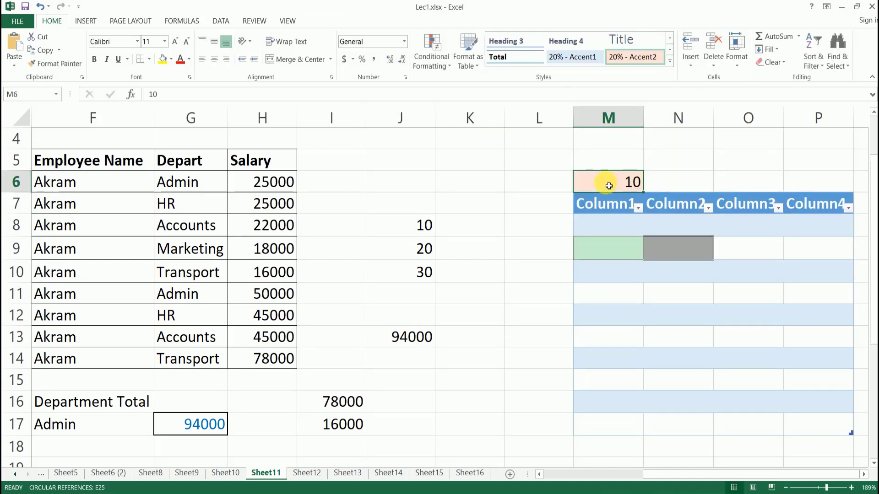
left_click(564, 57)
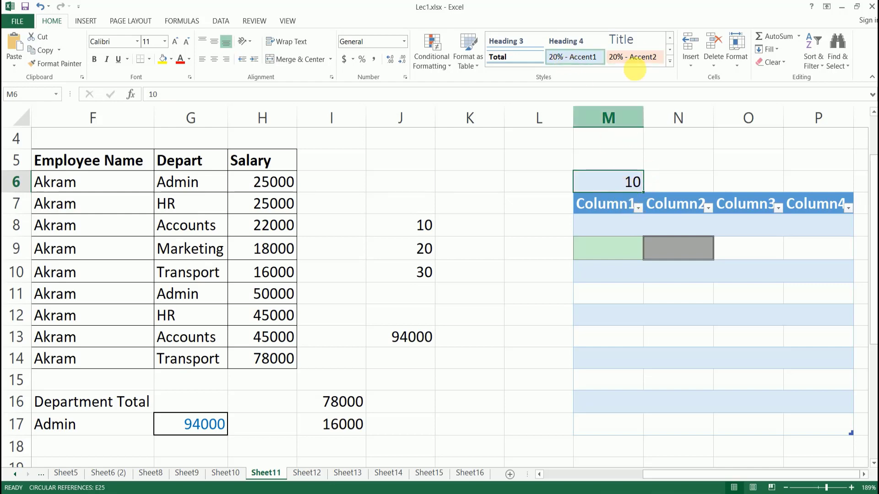
left_click(639, 58)
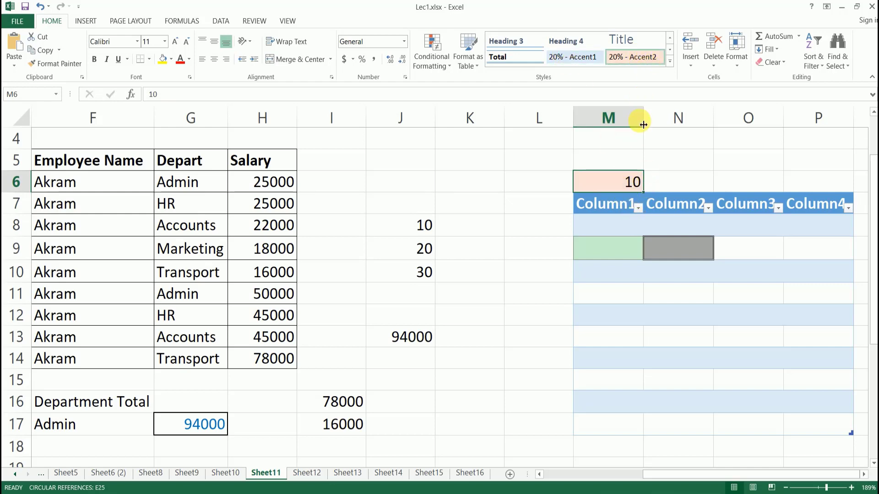
type("124")
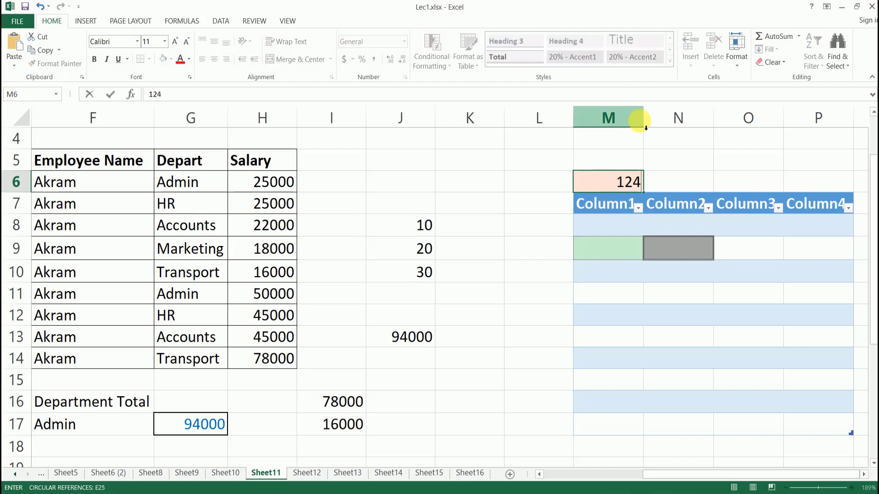
key("Return")
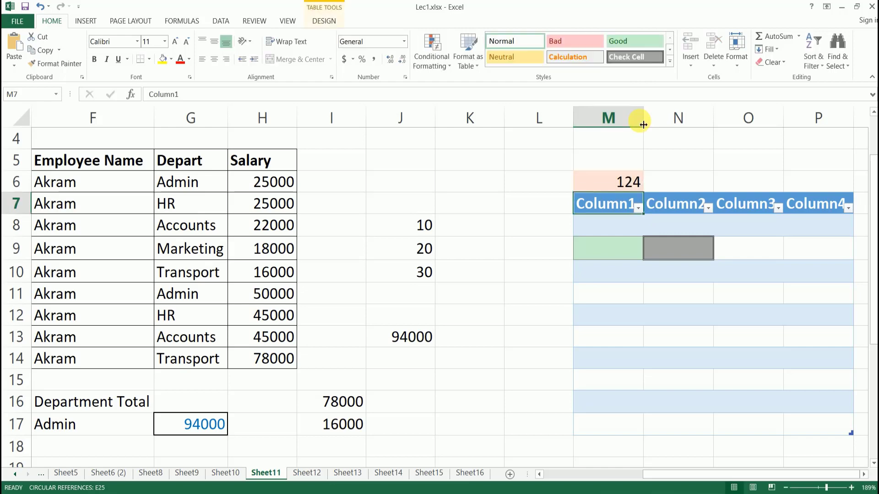
left_click(639, 277)
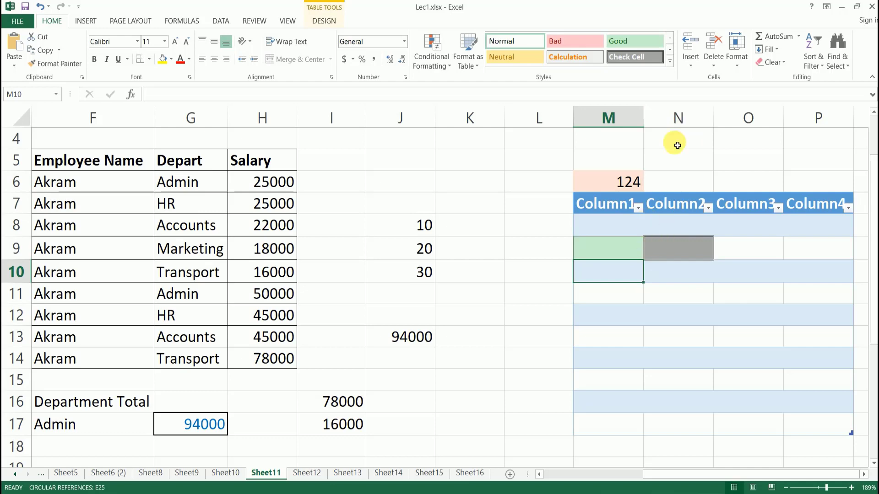
Delete the table's first column, Column1, via Delete Cells.
left_click(691, 66)
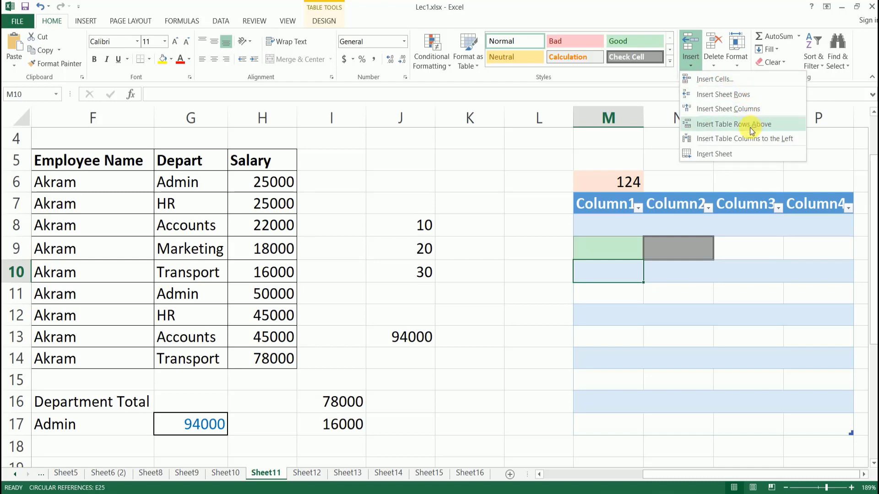
left_click(715, 65)
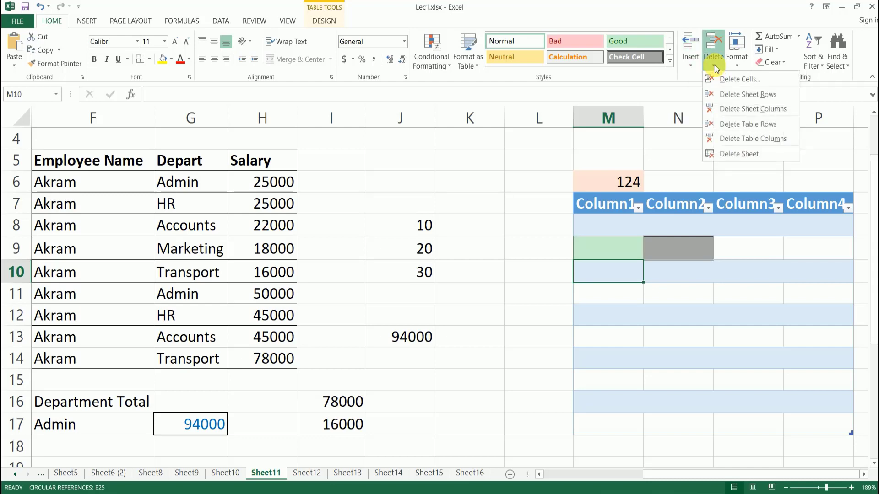
left_click(667, 270)
left_click(624, 296)
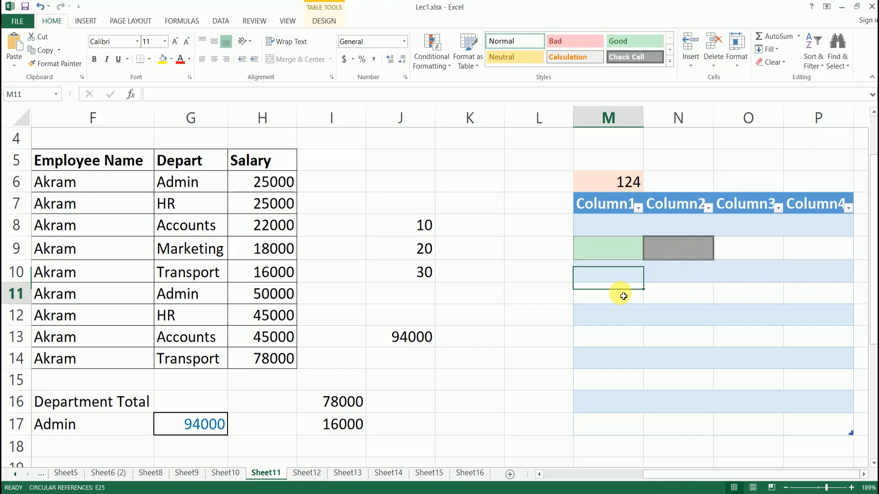
left_click(712, 64)
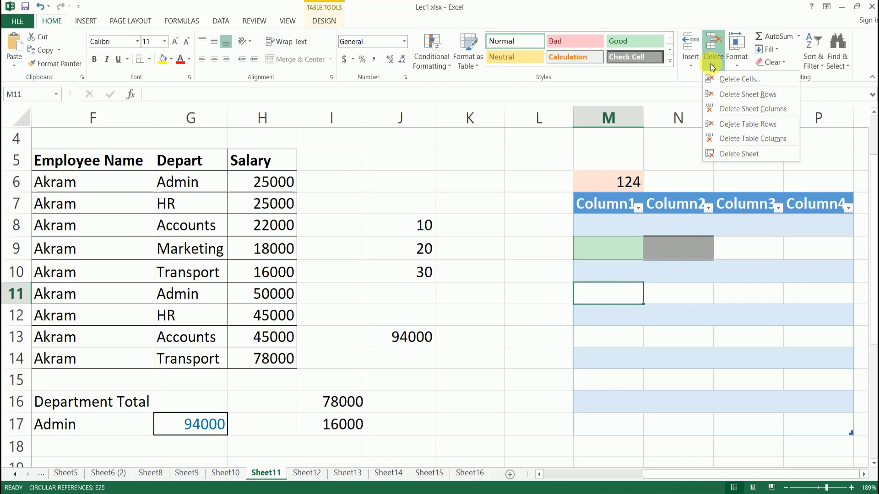
left_click(728, 80)
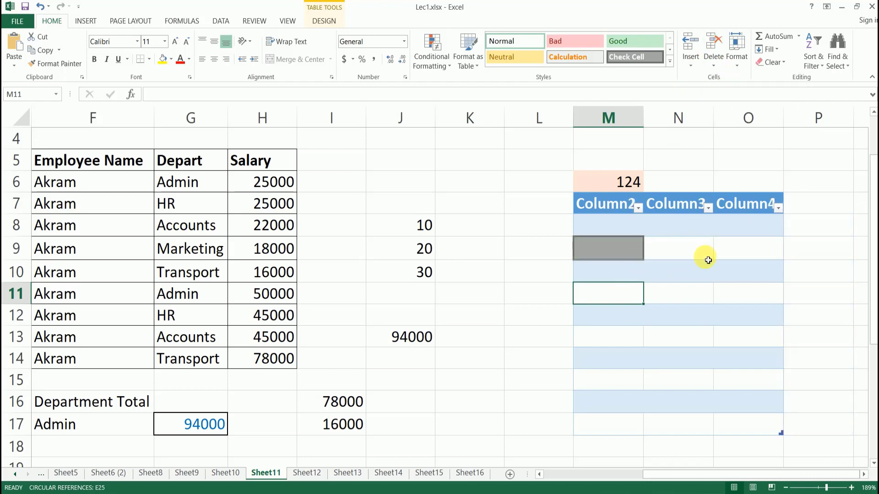
Delete sheet row 11 holding Akram, Admin, 50000.
left_click(712, 65)
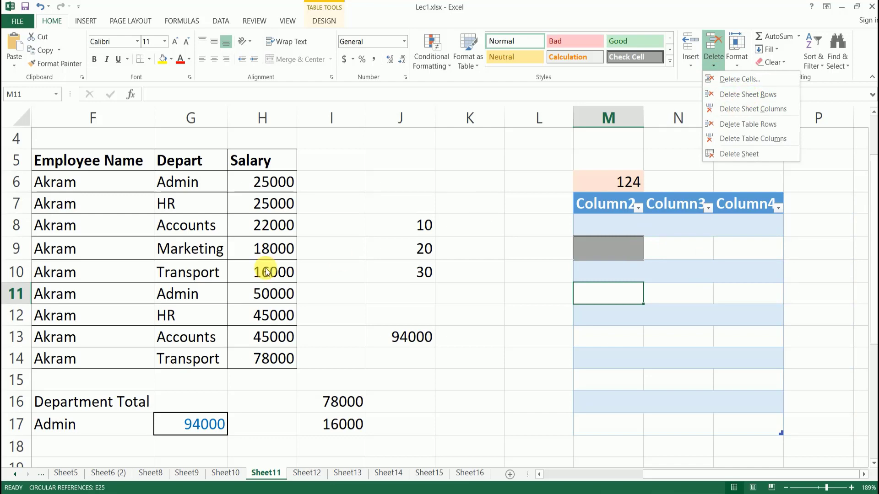
left_click(737, 94)
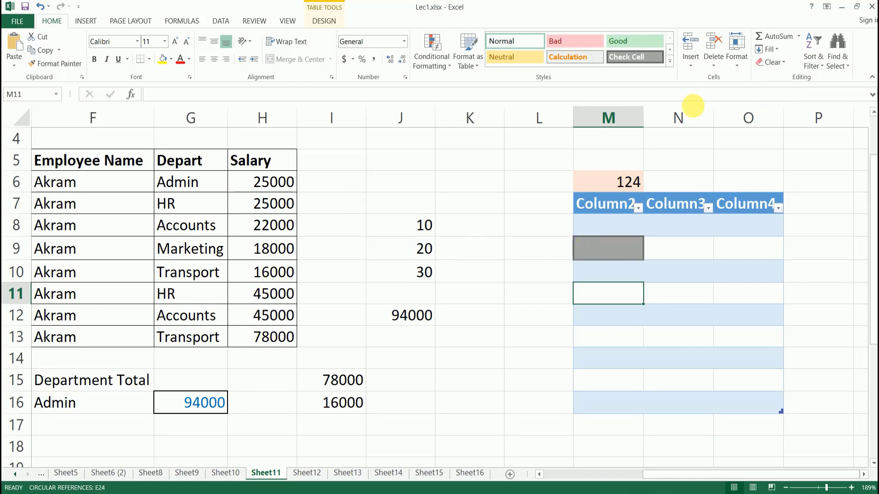
left_click(737, 67)
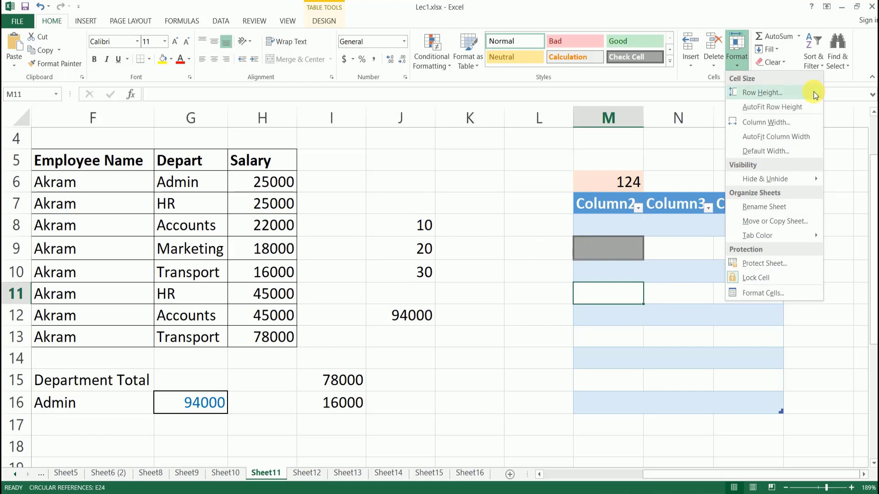
left_click(499, 323)
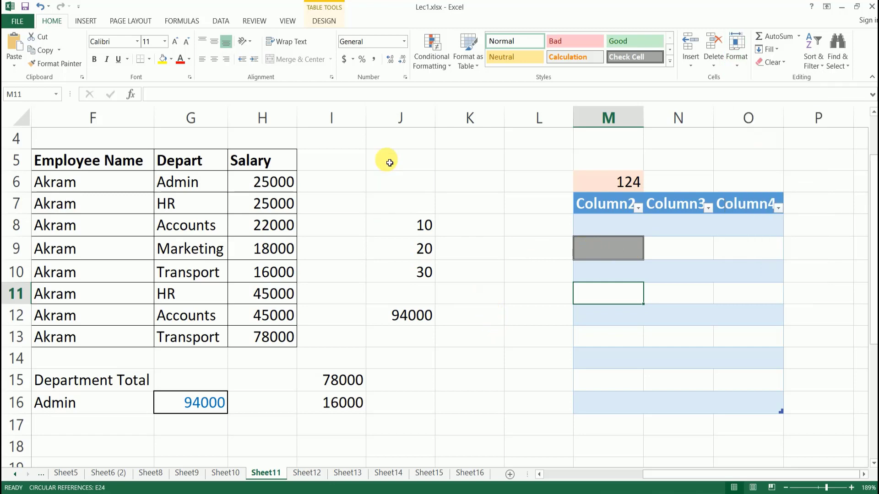
Drag row 22 taller and column G wider.
scroll(416, 226, "down", 4)
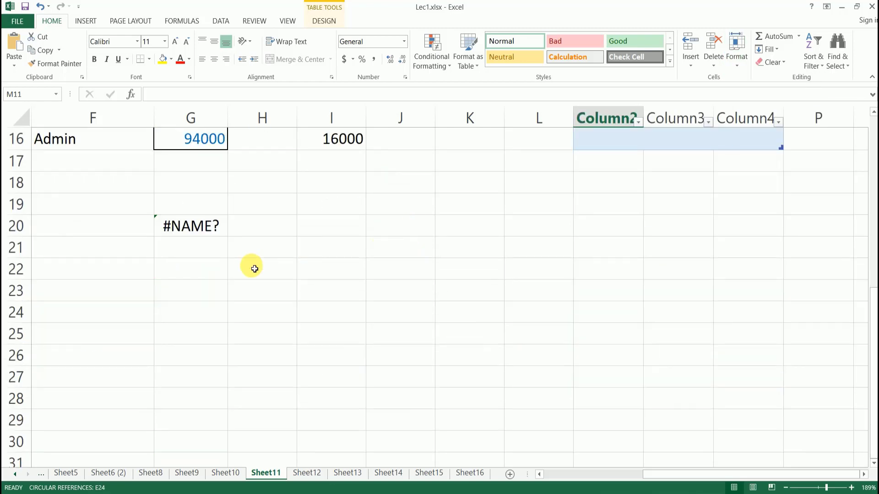
left_click(191, 276)
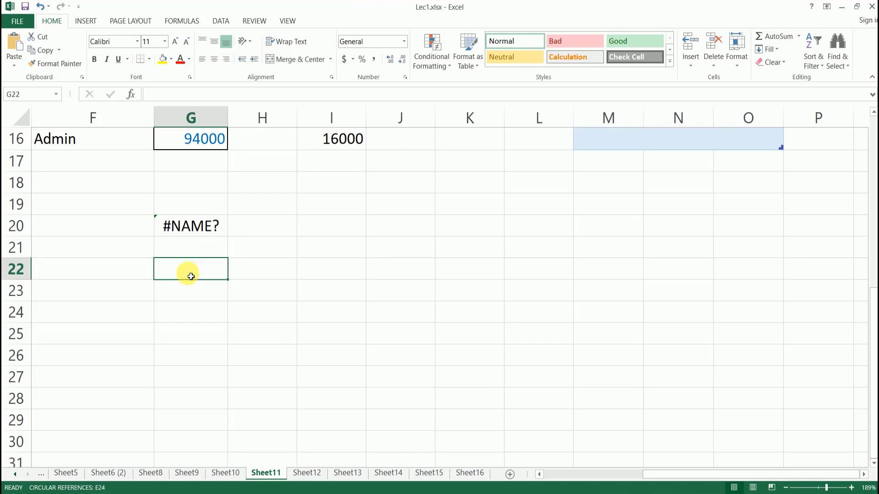
left_click_drag(18, 280, 21, 306)
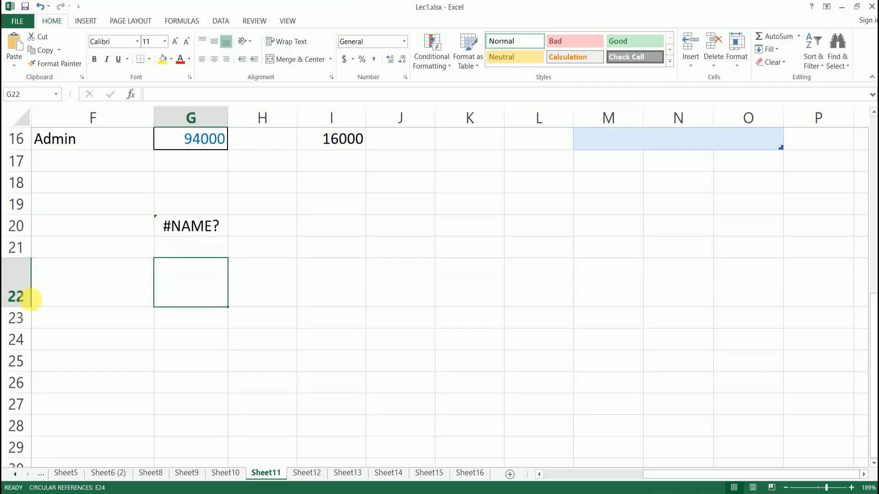
left_click_drag(231, 118, 272, 137)
Set row 25's height to 20.
left_click(215, 377)
left_click(213, 278)
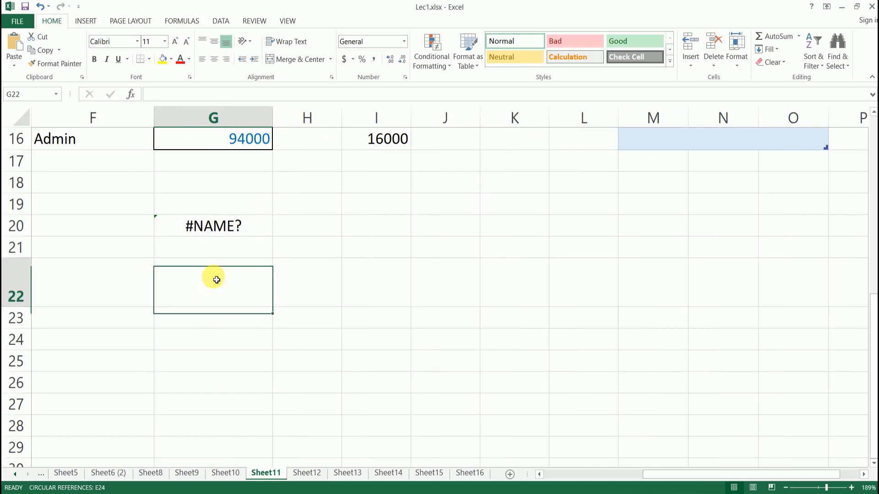
left_click(235, 359)
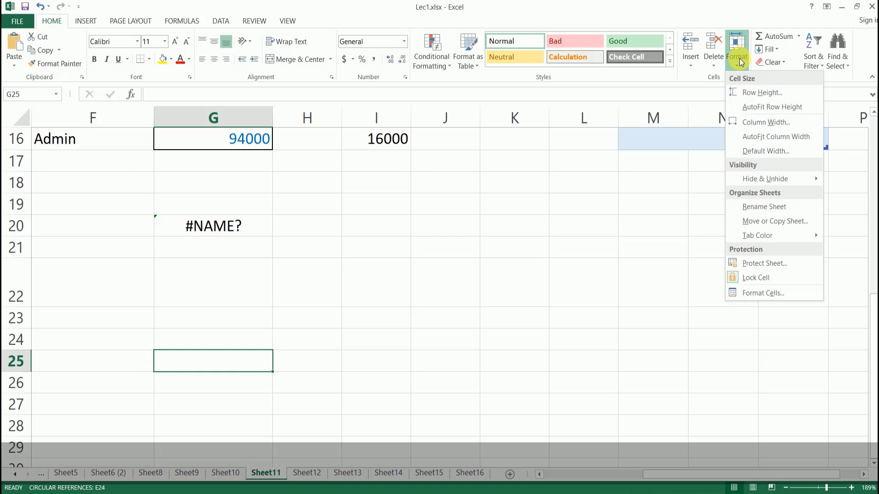
left_click(763, 92)
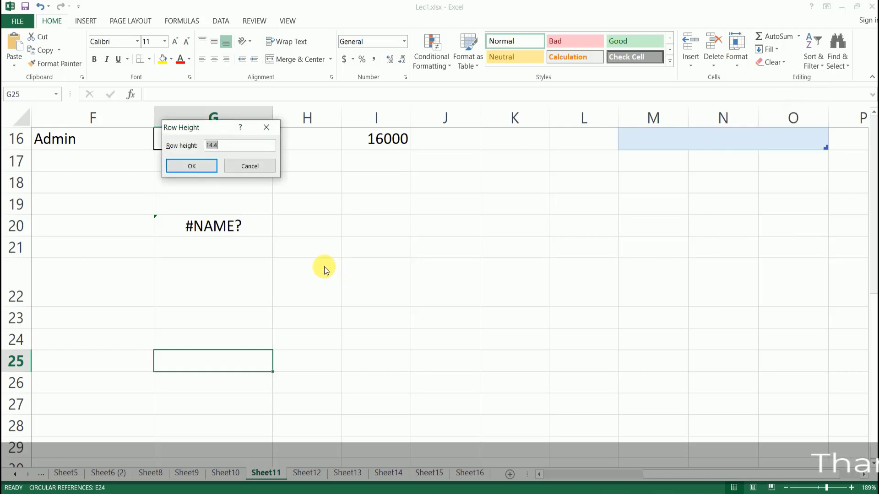
key("Return")
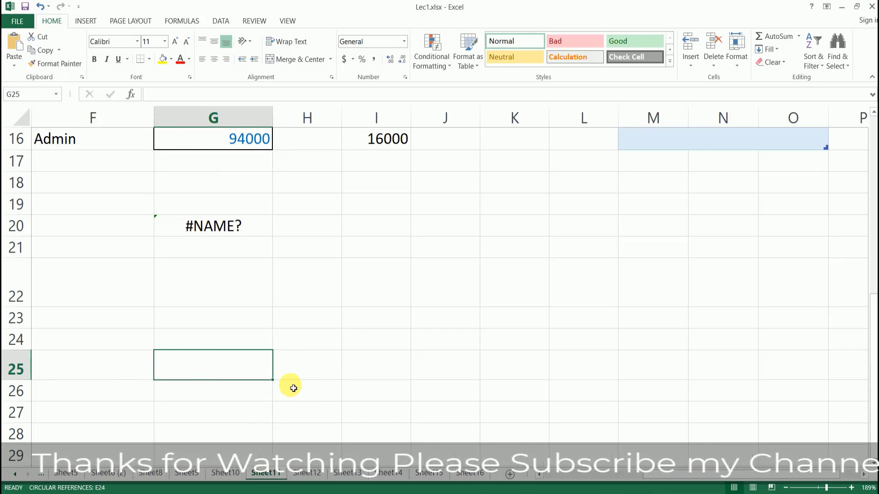
Set column H's width to 25.
left_click(304, 371)
left_click(737, 57)
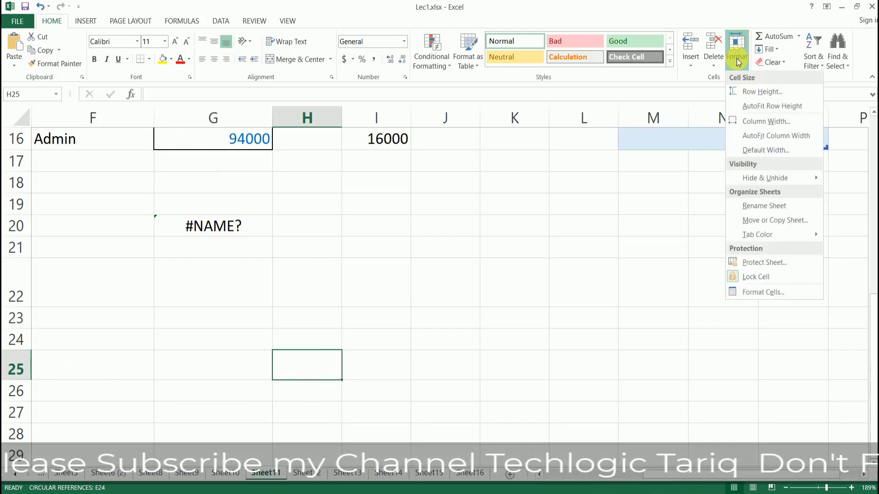
left_click(772, 123)
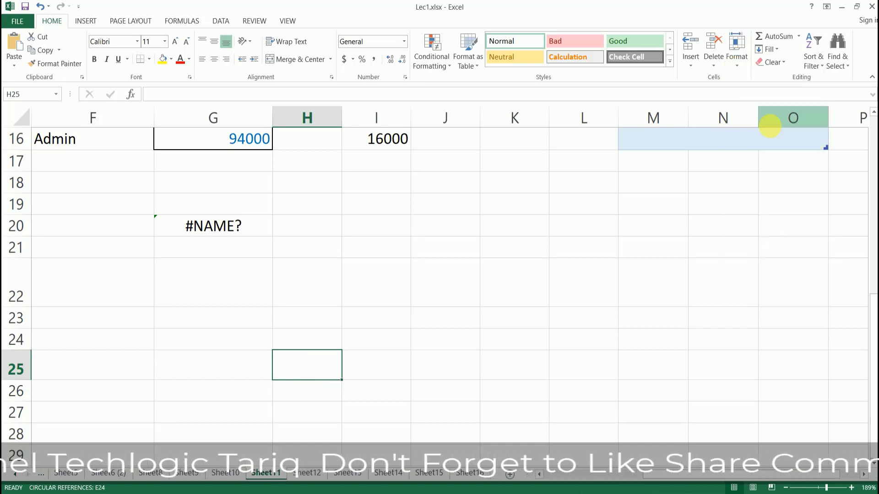
type("25")
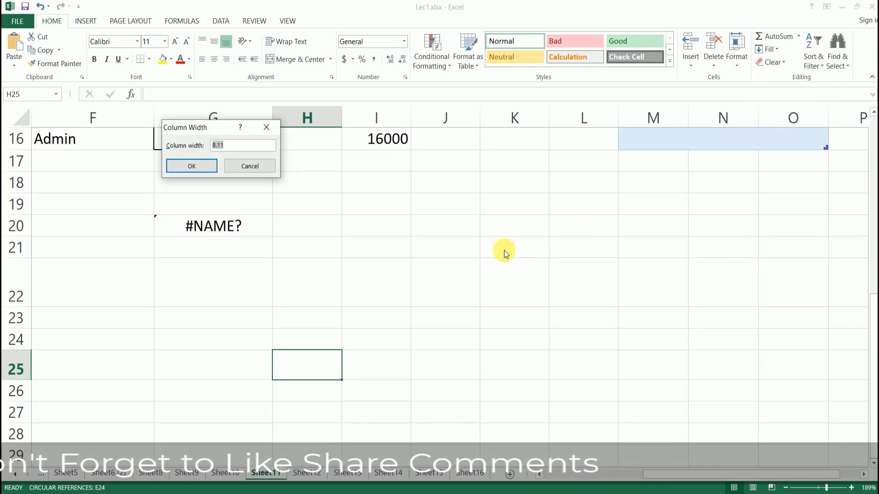
key("Return")
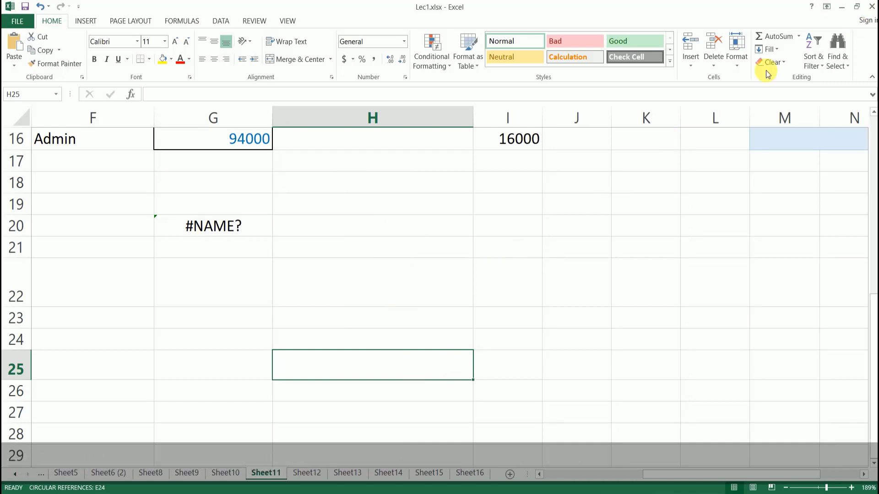
left_click(738, 60)
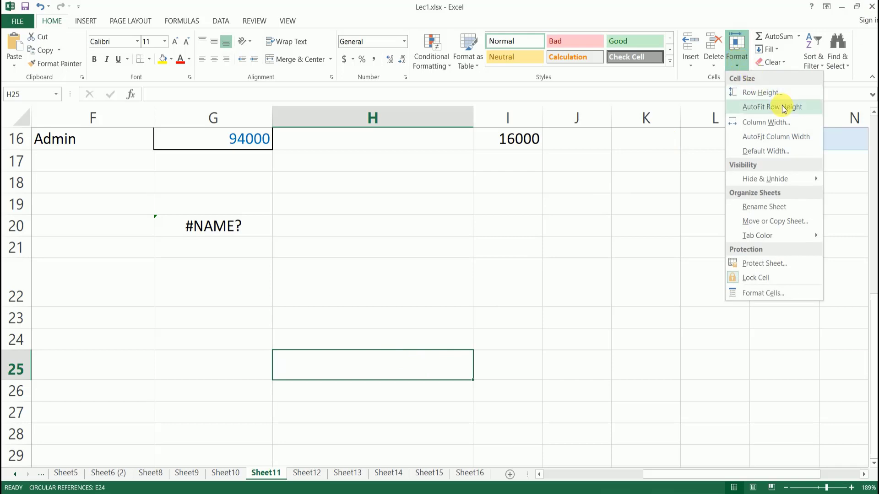
Check the Sheet11 tab options, then bring up the Format menu's protection choices.
mouse_move(772, 185)
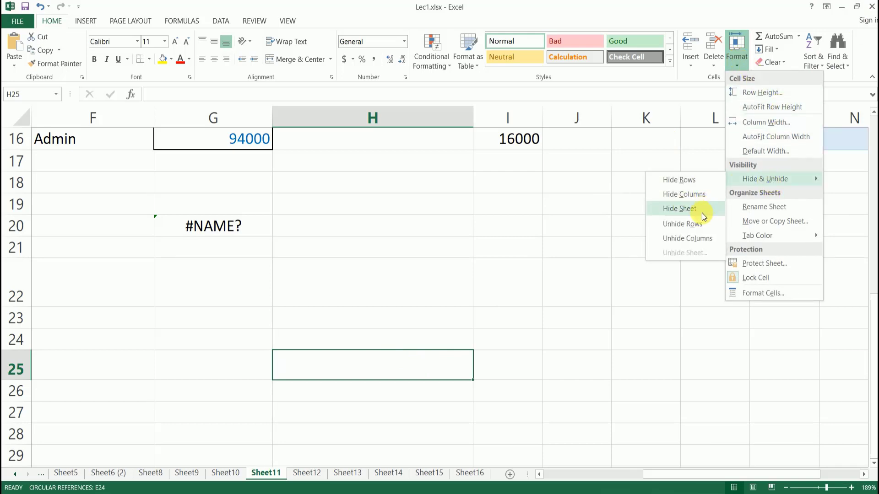
left_click(795, 208)
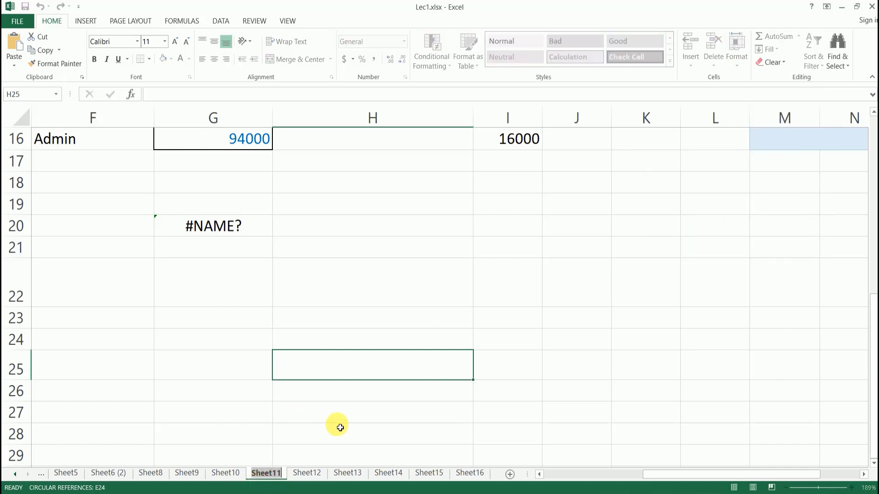
left_click(345, 405)
left_click(349, 377)
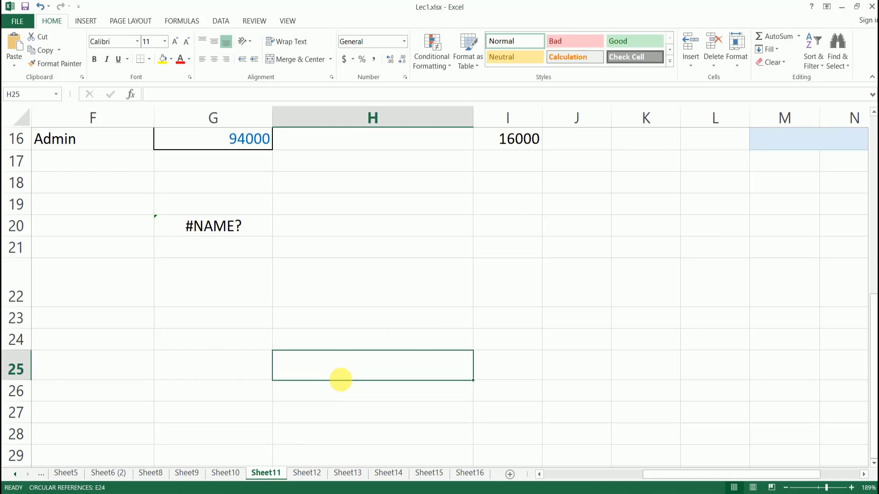
right_click(270, 474)
key("Escape")
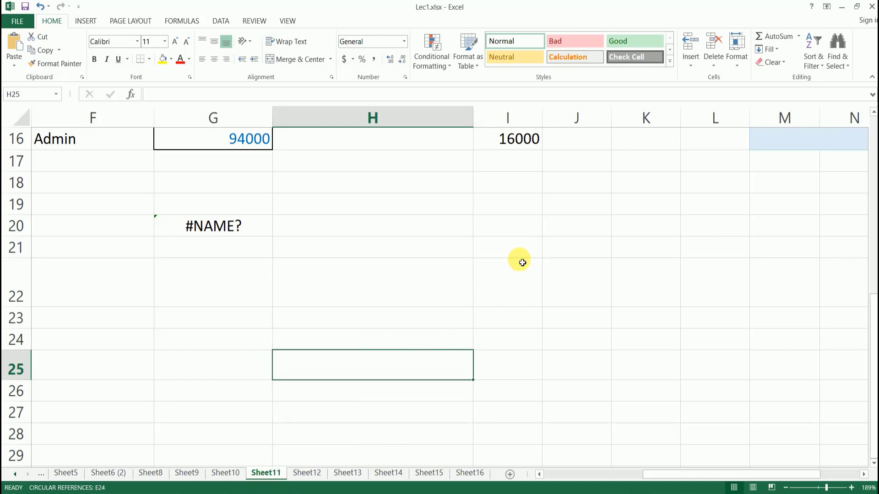
scroll(582, 236, "down", 2)
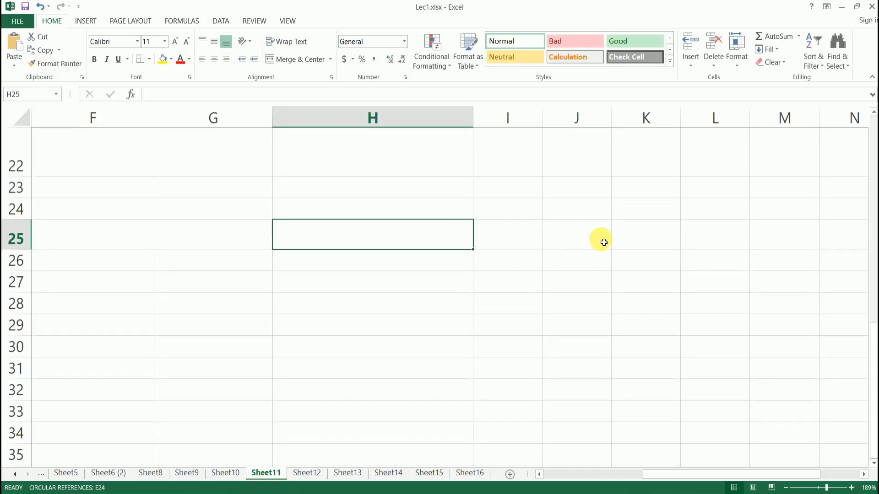
left_click(734, 59)
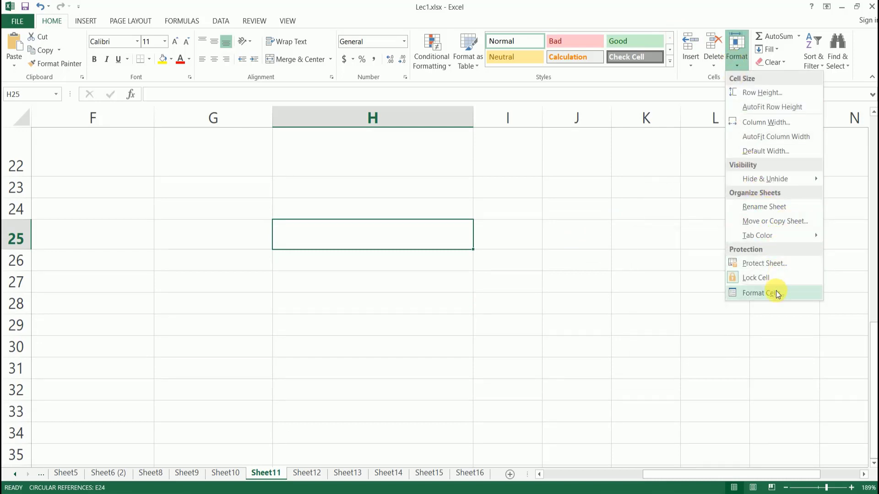
Protect Sheet11 with a password, re-entering it to confirm.
left_click(773, 264)
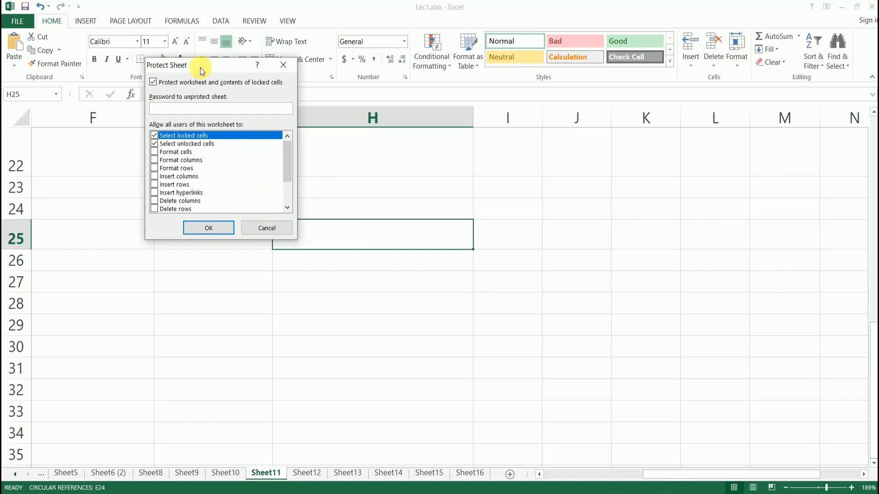
left_click_drag(201, 68, 153, 81)
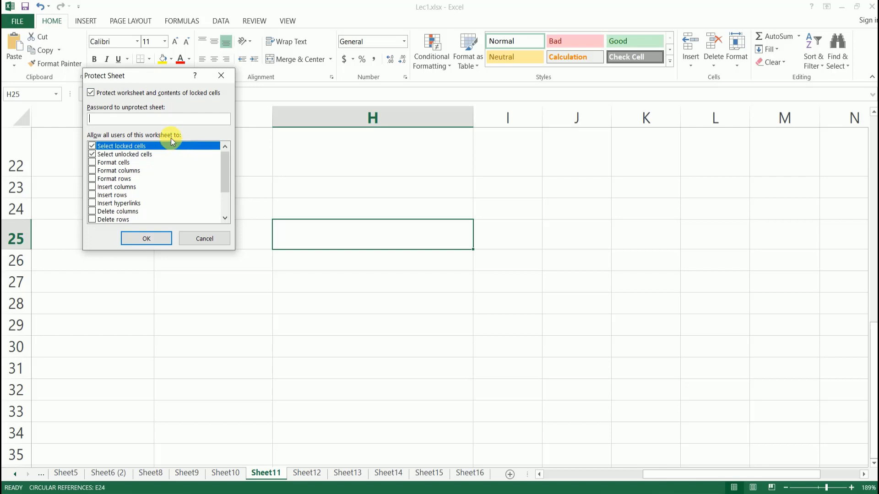
type("1234")
left_click(158, 241)
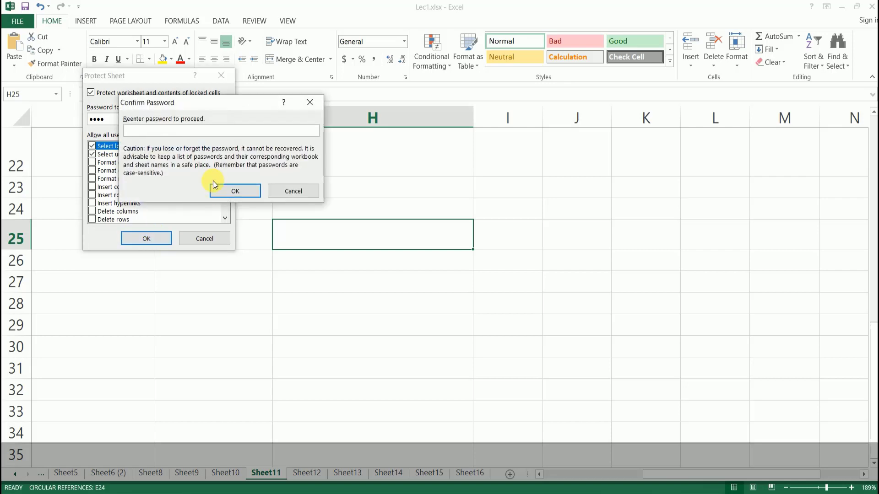
type("1234")
left_click(236, 192)
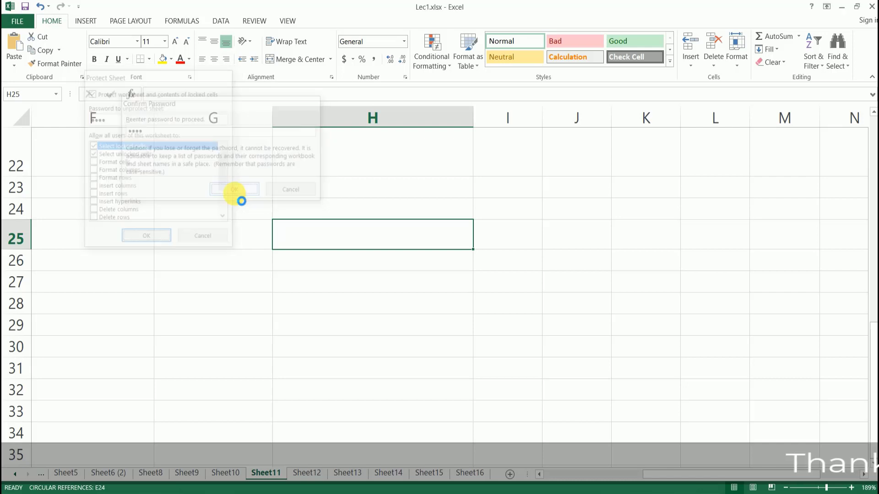
Test editing H26, J25, F25 and H25, dismissing each protected-sheet warning.
left_click(298, 259)
key("a")
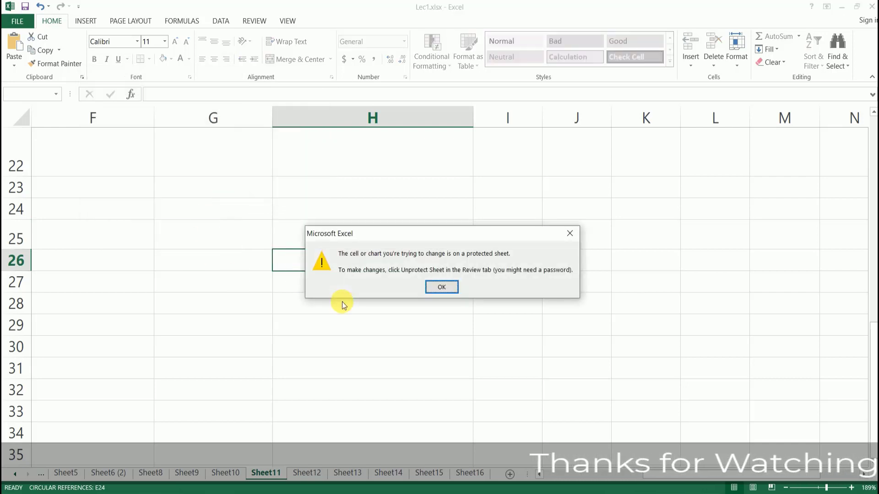
left_click(443, 290)
double_click(575, 234)
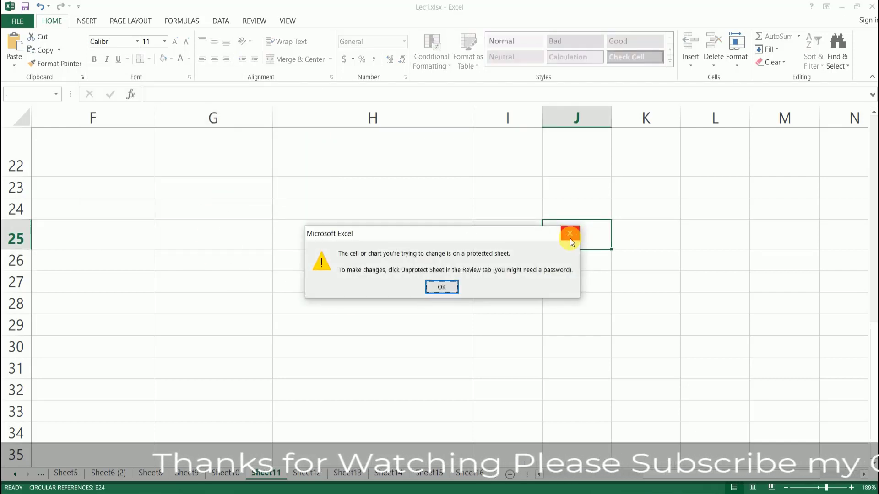
left_click(446, 287)
double_click(123, 247)
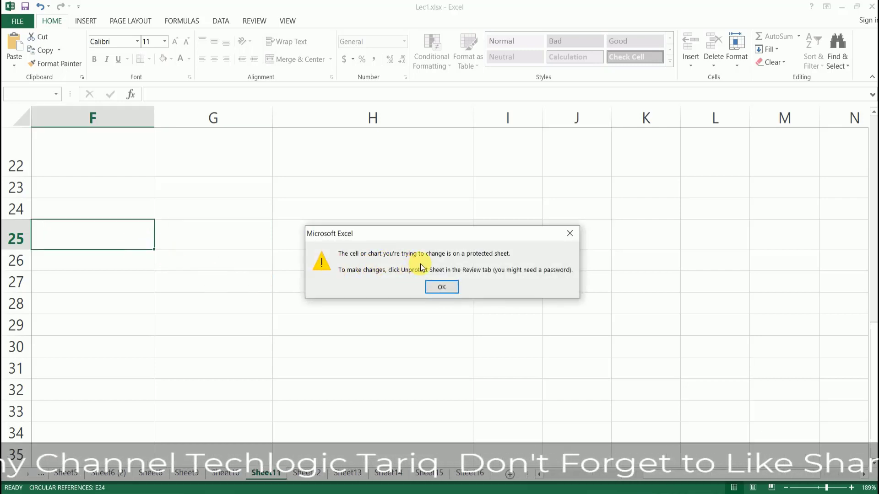
left_click(446, 288)
left_click(367, 282)
double_click(374, 239)
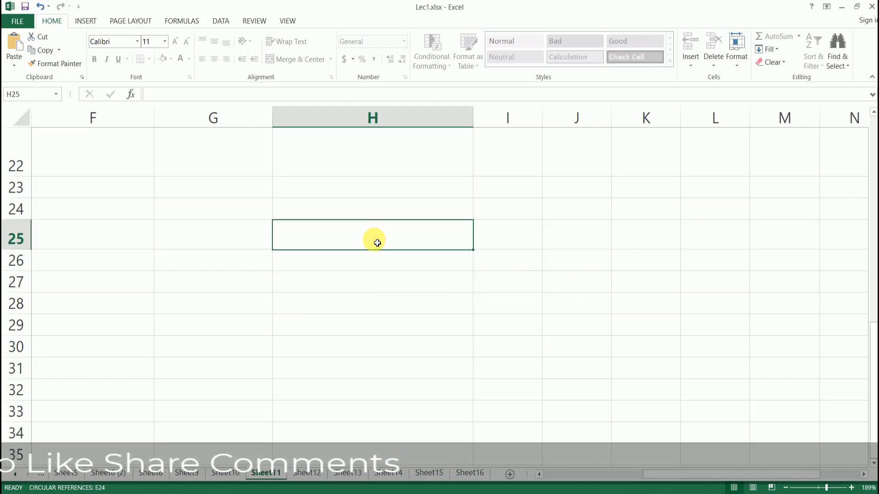
left_click(446, 287)
left_click(413, 280)
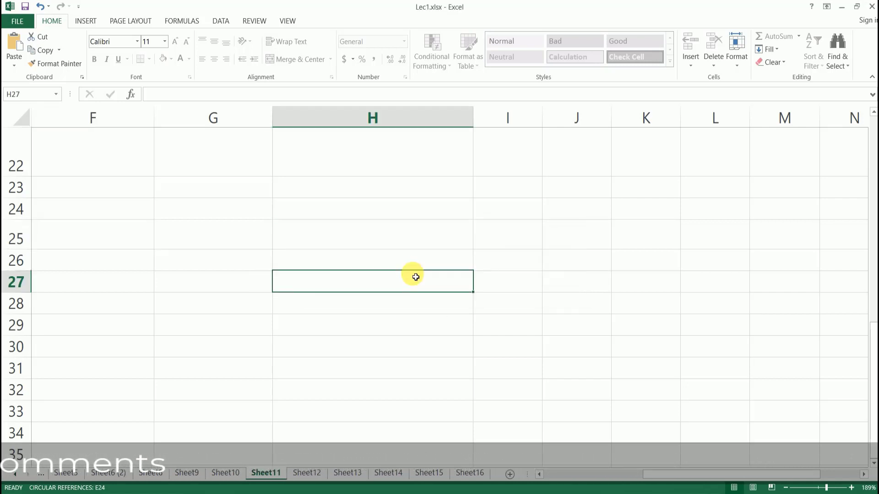
left_click(734, 65)
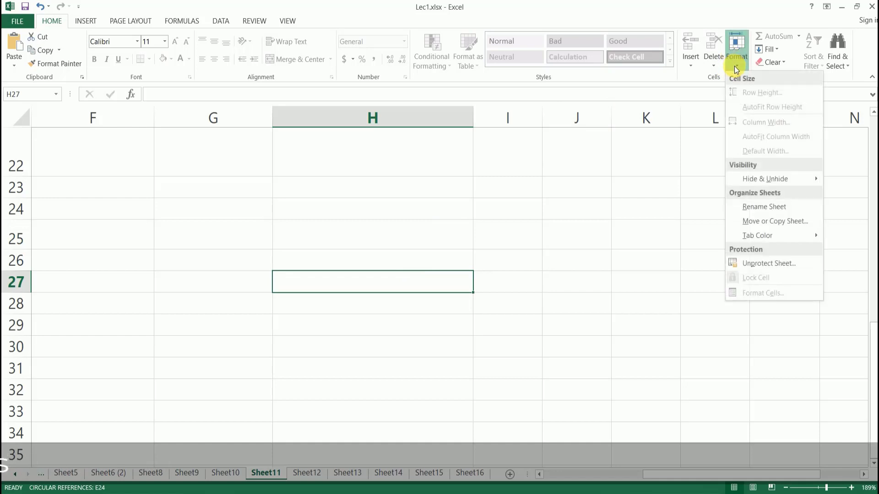
Unprotect Sheet11 by entering its password.
left_click(777, 263)
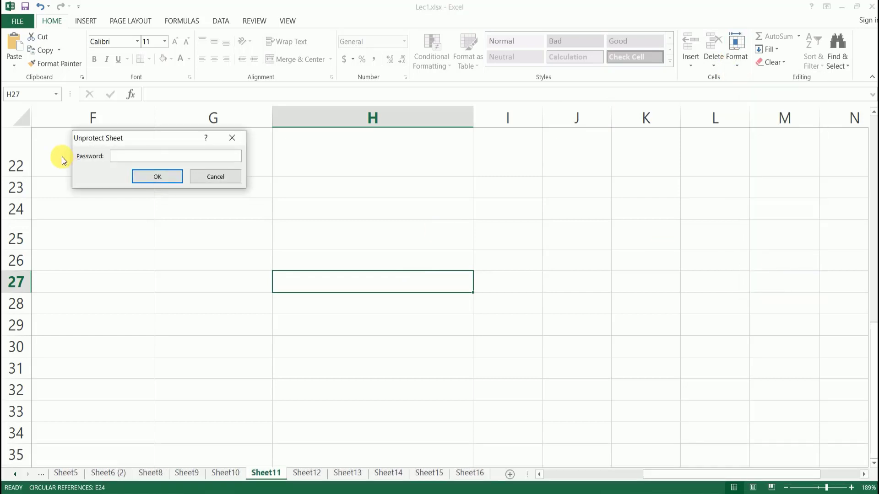
type("1234")
left_click(155, 179)
Enter 'erte' in H29 to confirm cells are editable again.
left_click(320, 322)
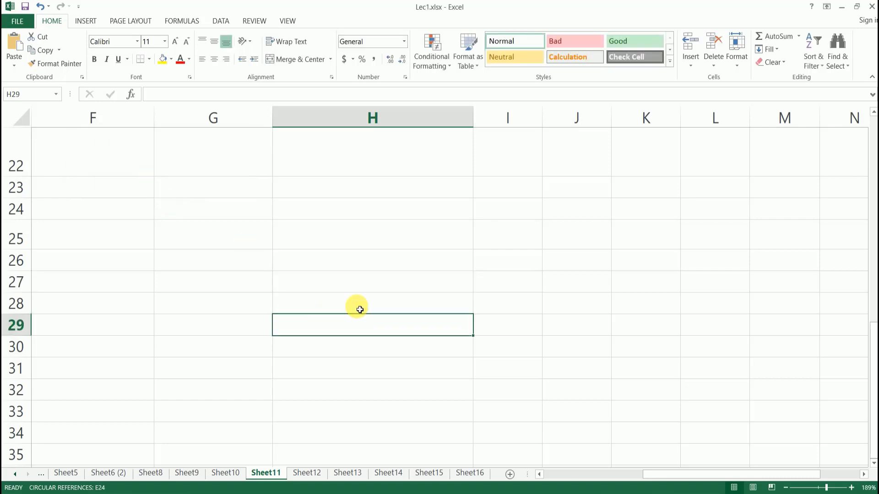
type("erte")
left_click(410, 290)
left_click(405, 323)
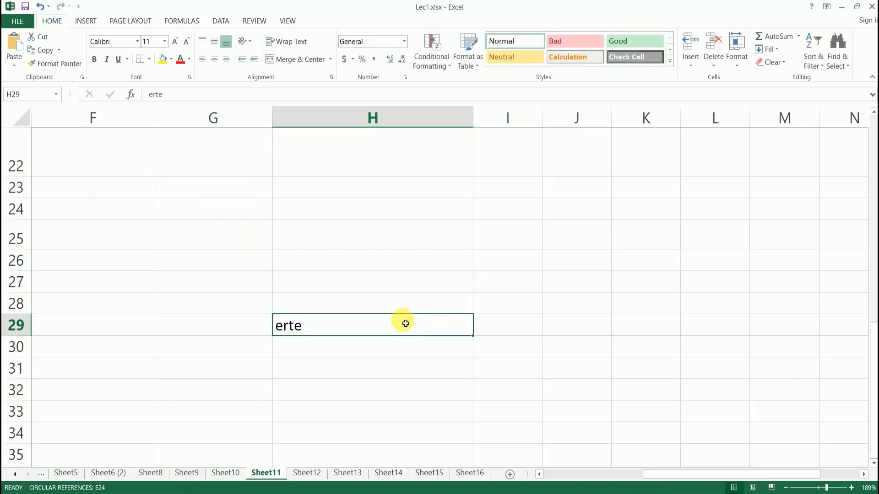
left_click(449, 273)
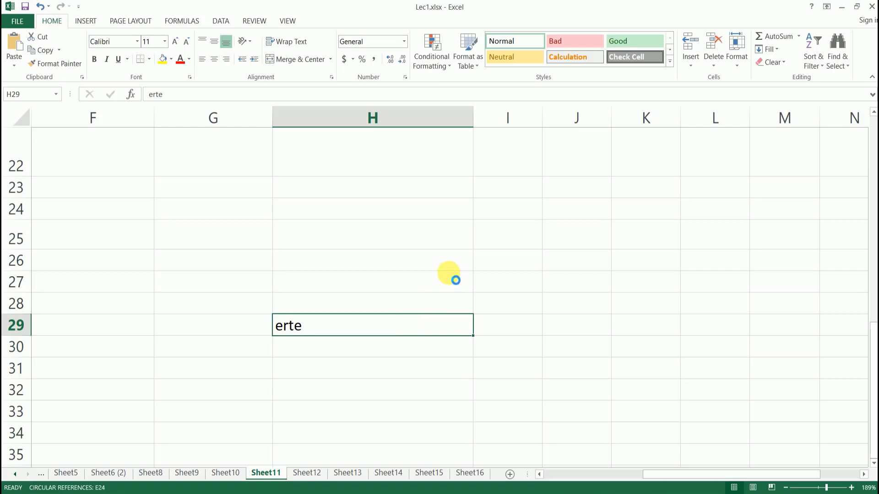
left_click(736, 62)
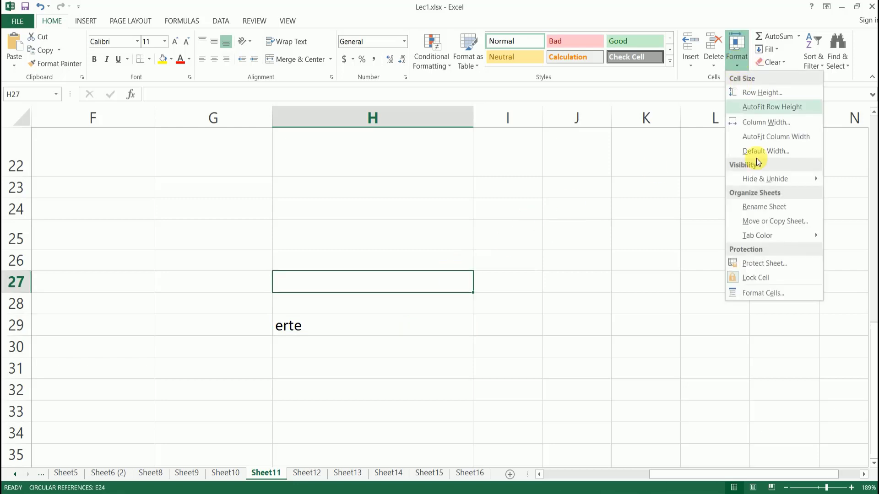
left_click(767, 266)
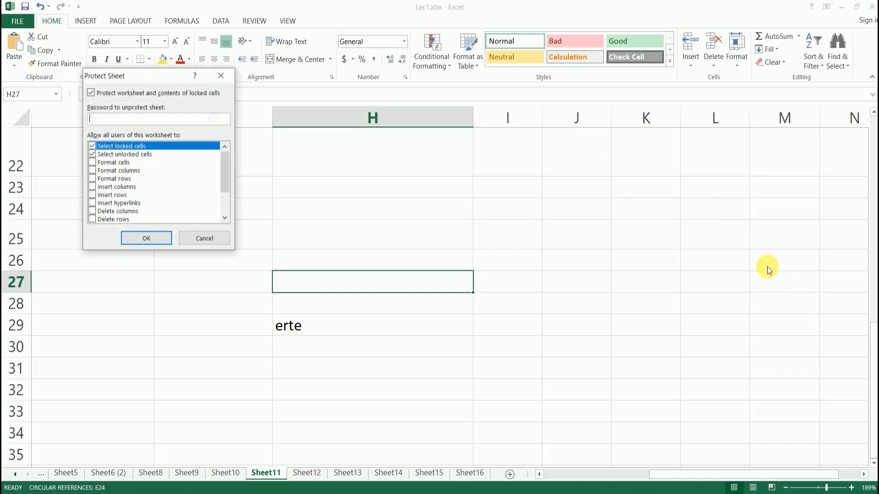
left_click(207, 238)
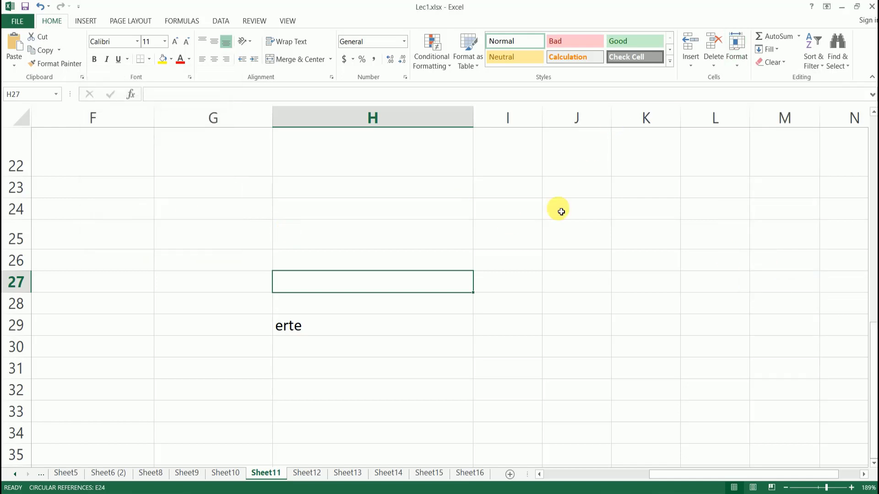
left_click(739, 62)
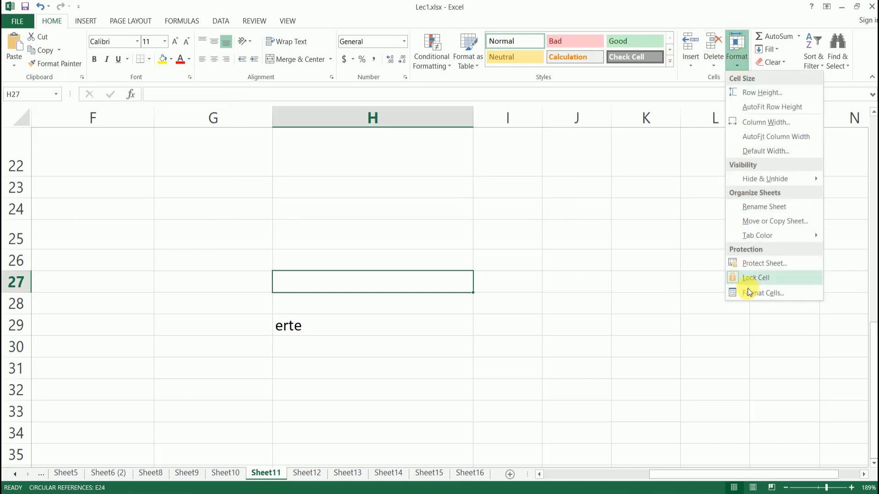
left_click(773, 297)
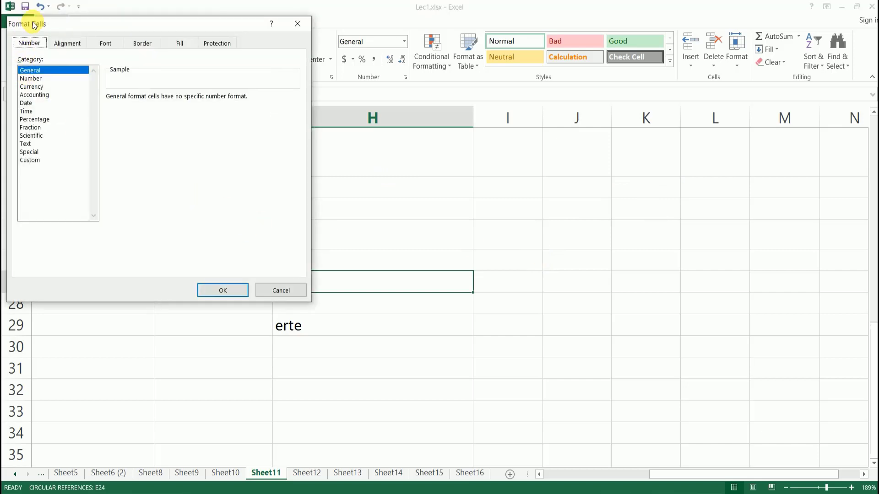
left_click(277, 290)
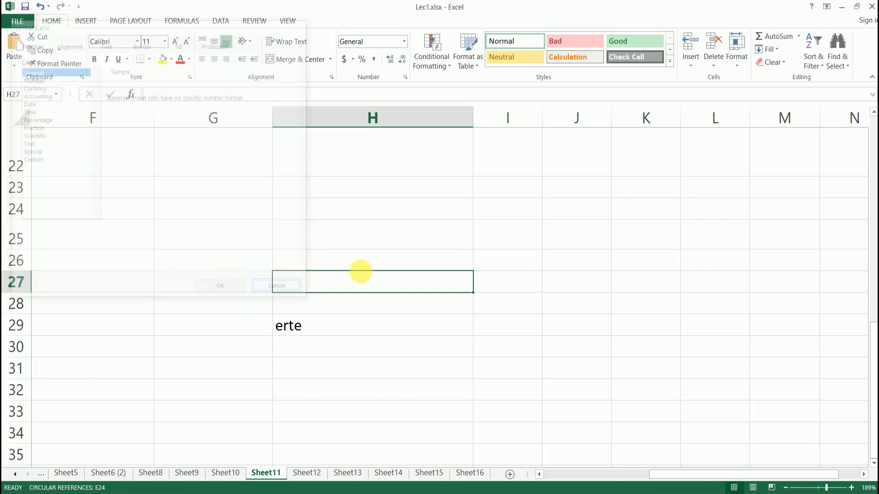
left_click(585, 239)
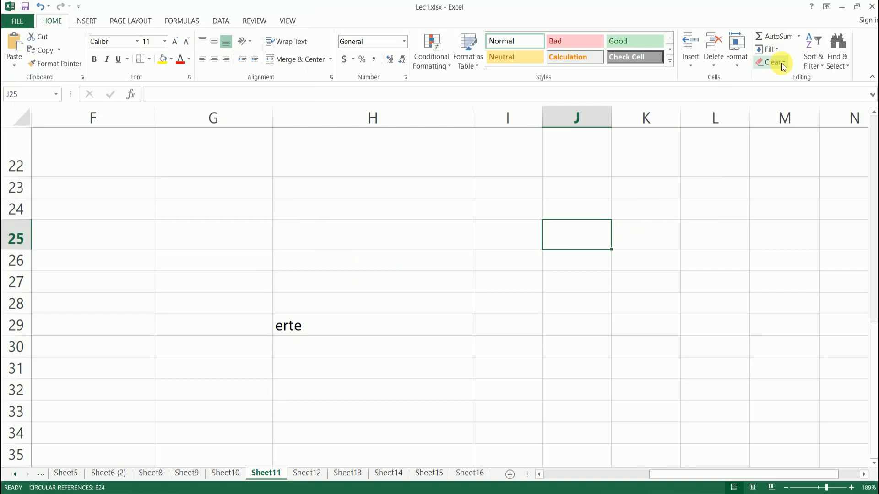
left_click(643, 244)
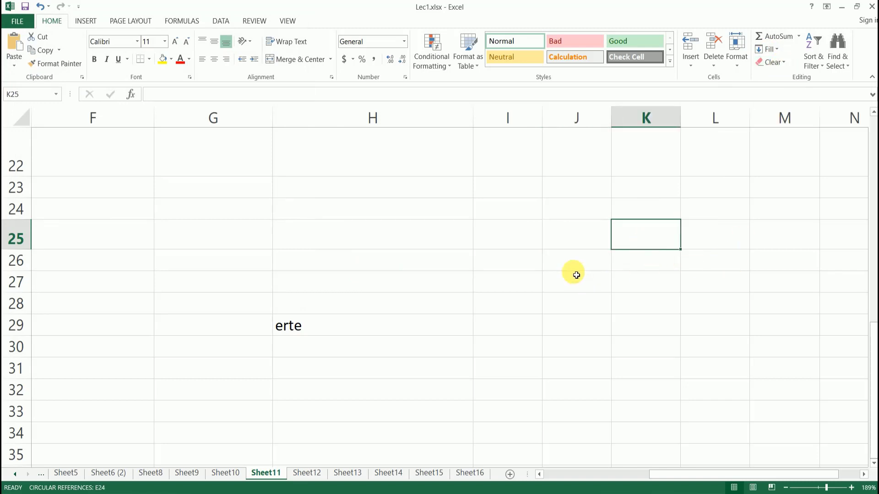
left_click(576, 275)
left_click(586, 238)
type("a")
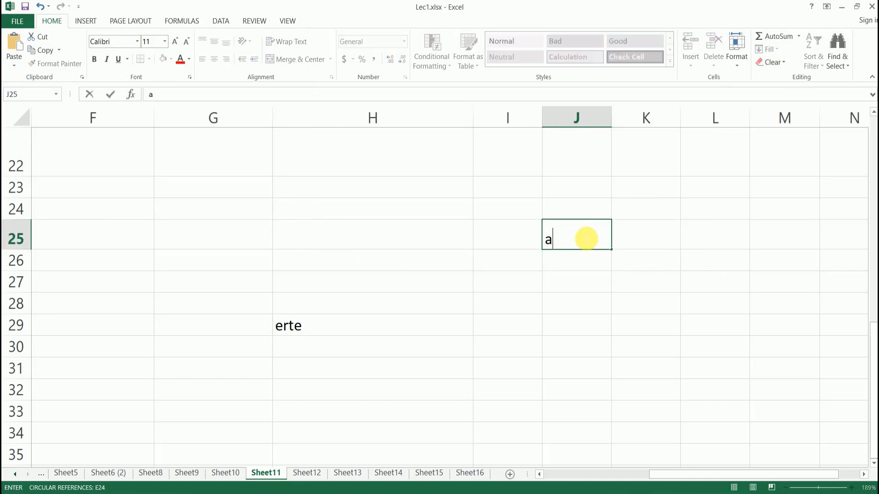
key("Return")
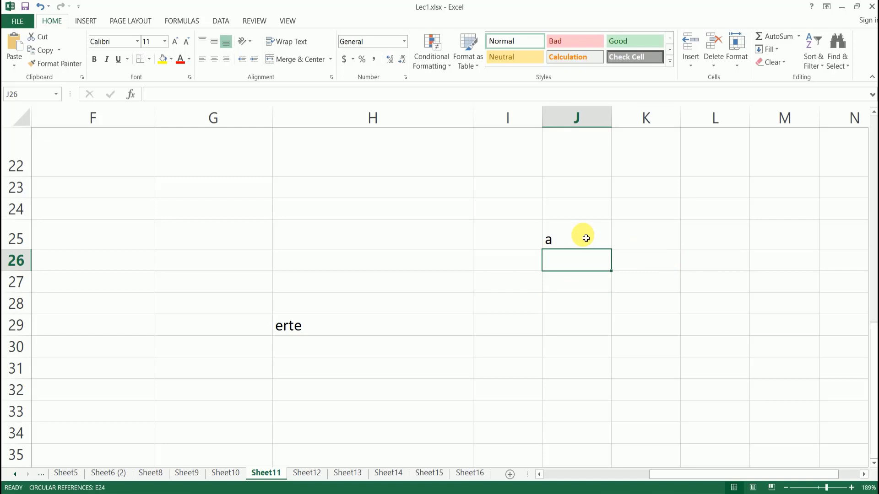
Type c, d, z, p and r down J26:J30, then reselect J25.
type("c")
key("Return")
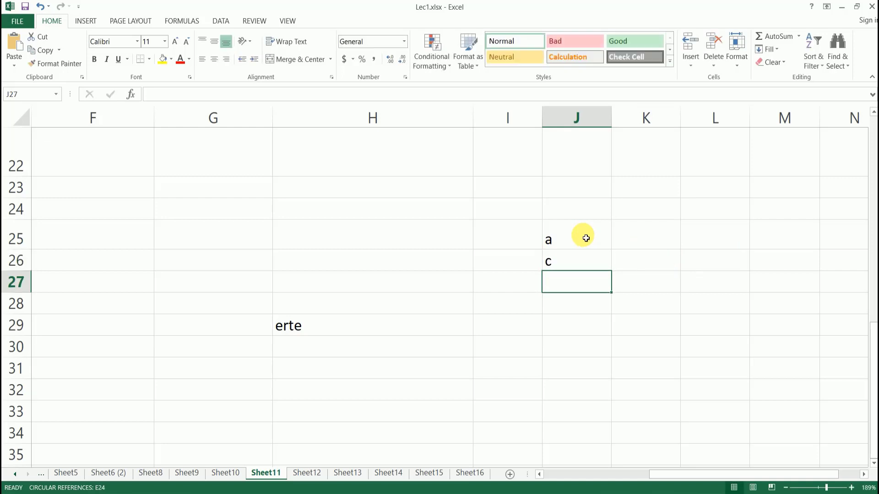
type("d")
key("Return")
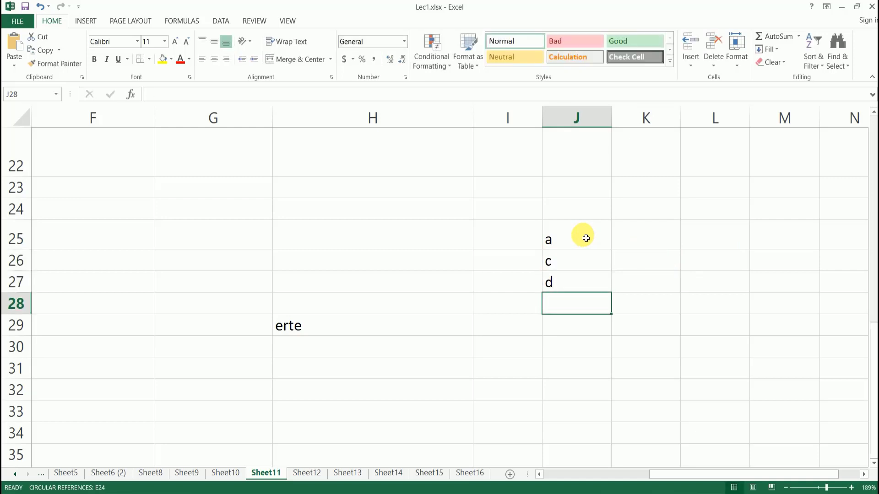
type("z")
key("Return")
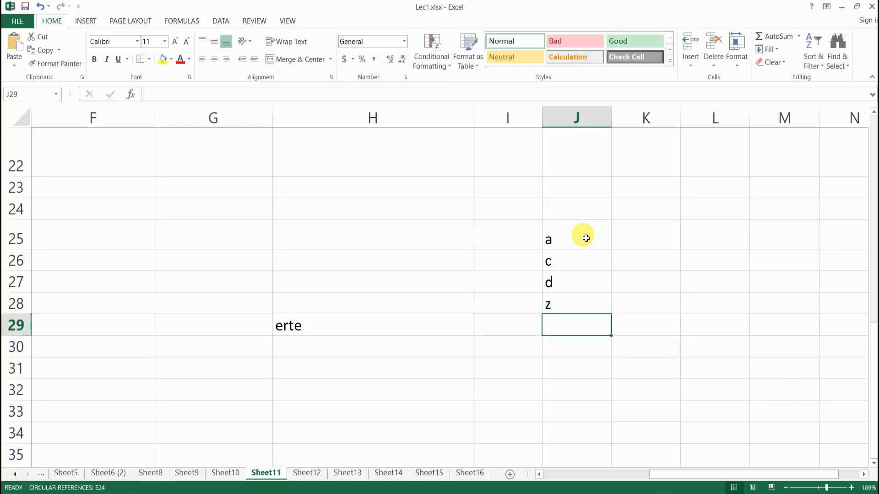
type("p")
key("Return")
type("r")
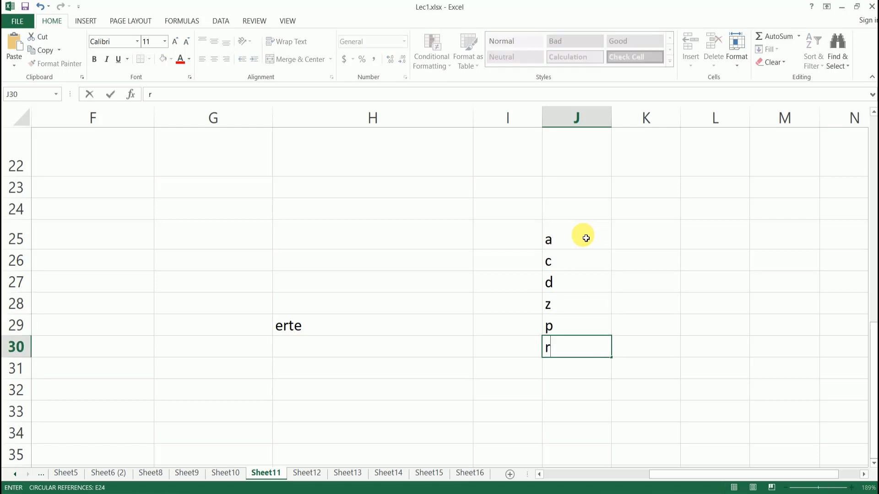
left_click(665, 285)
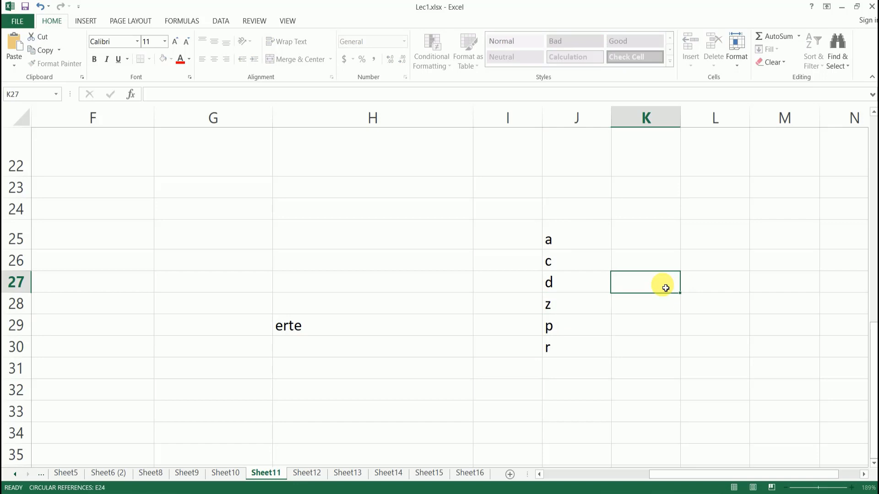
left_click(576, 240)
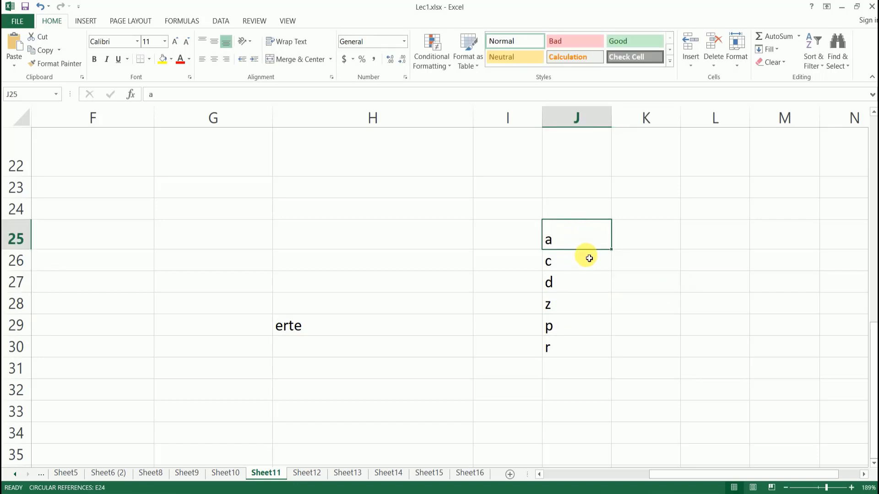
Sort J25:J30 A to Z, then re-sort Z to A.
left_click_drag(569, 238, 580, 348)
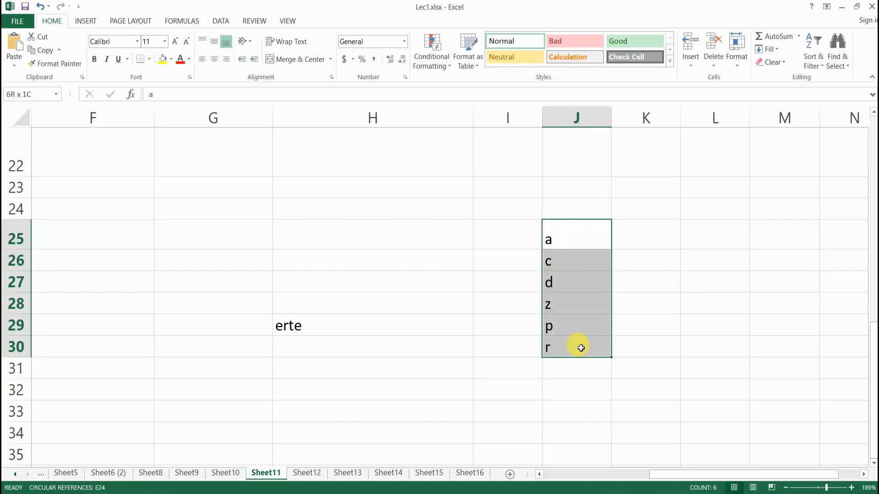
left_click(819, 66)
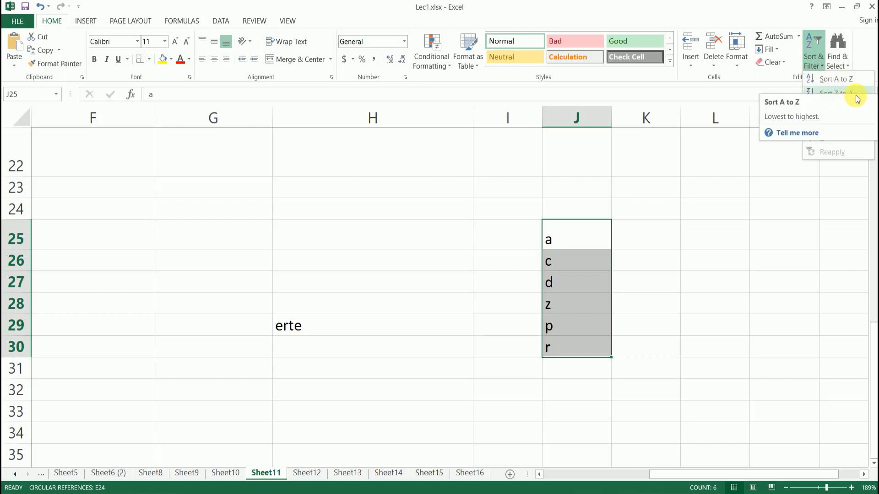
left_click(844, 82)
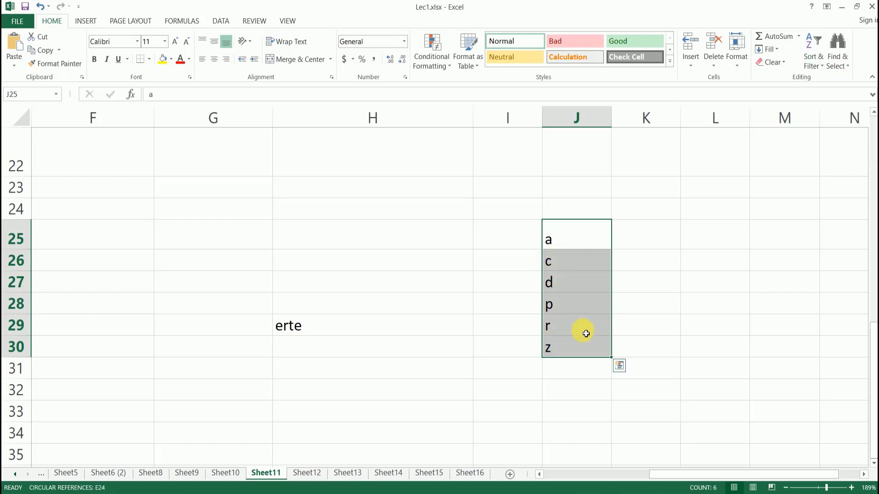
left_click(814, 60)
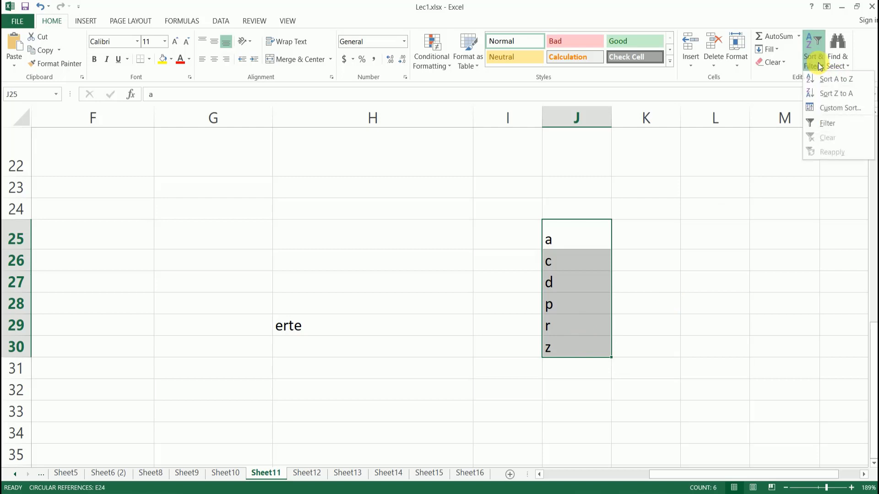
left_click(839, 93)
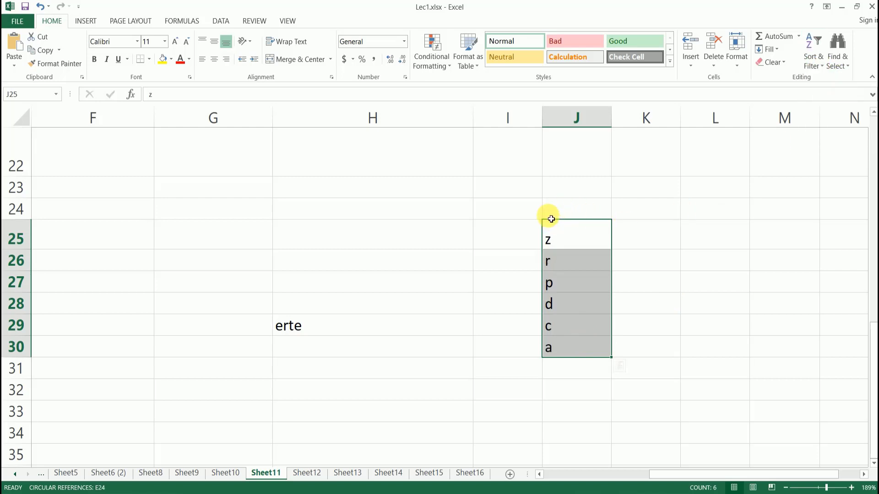
Look at the Custom Sort dialog and cancel it without changes.
left_click(816, 60)
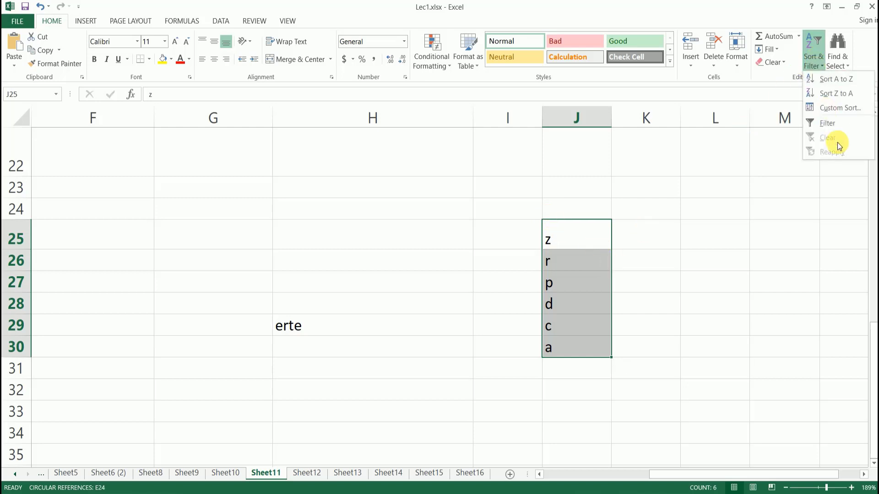
left_click(839, 108)
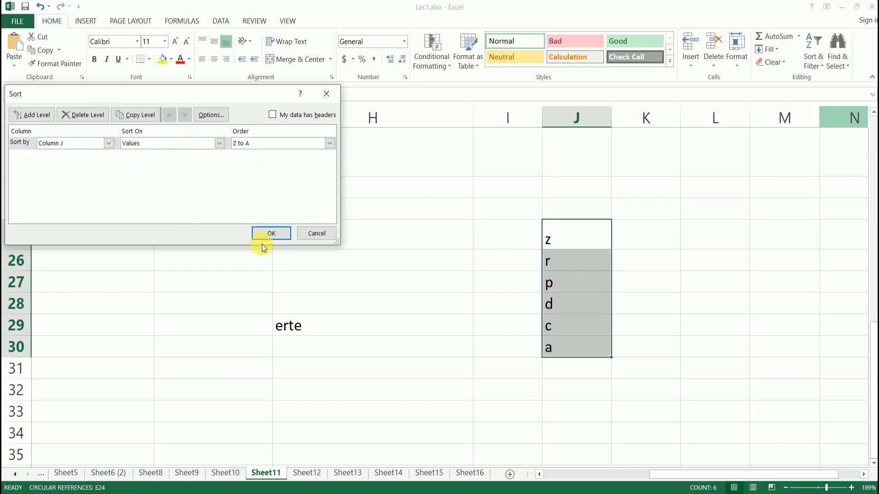
left_click(317, 233)
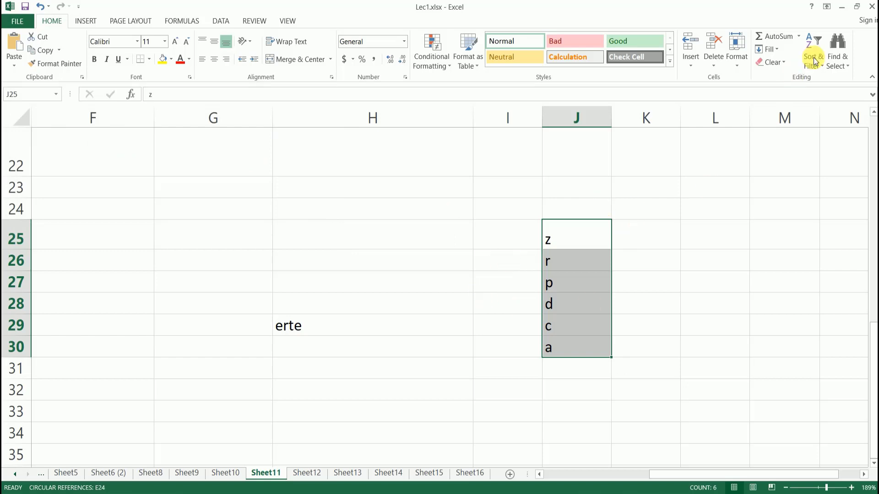
left_click(588, 301)
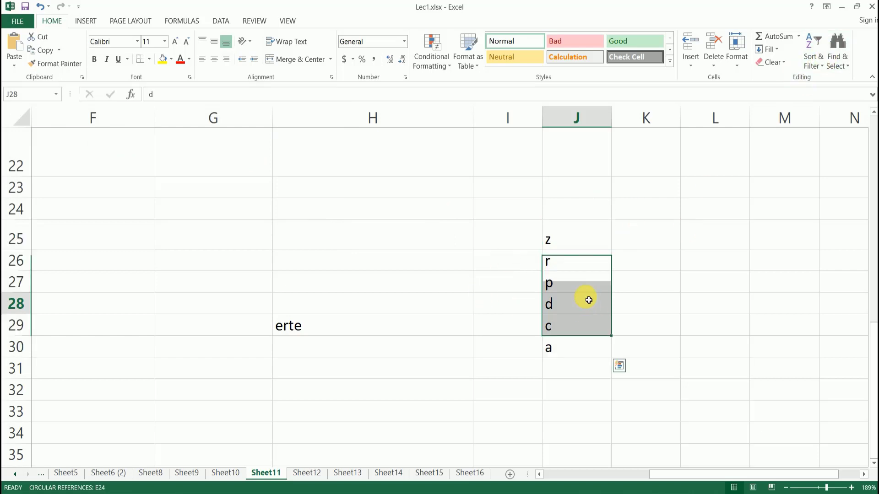
left_click(601, 236)
left_click_drag(598, 234, 601, 348)
left_click(813, 57)
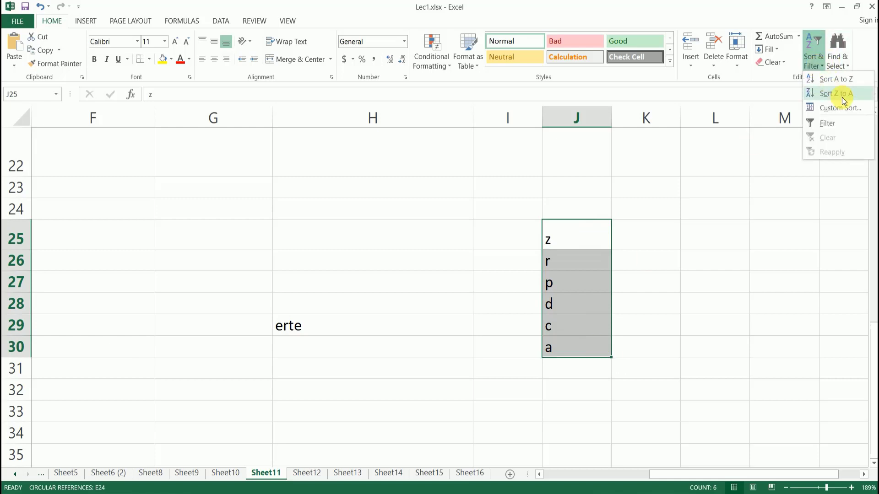
left_click(843, 121)
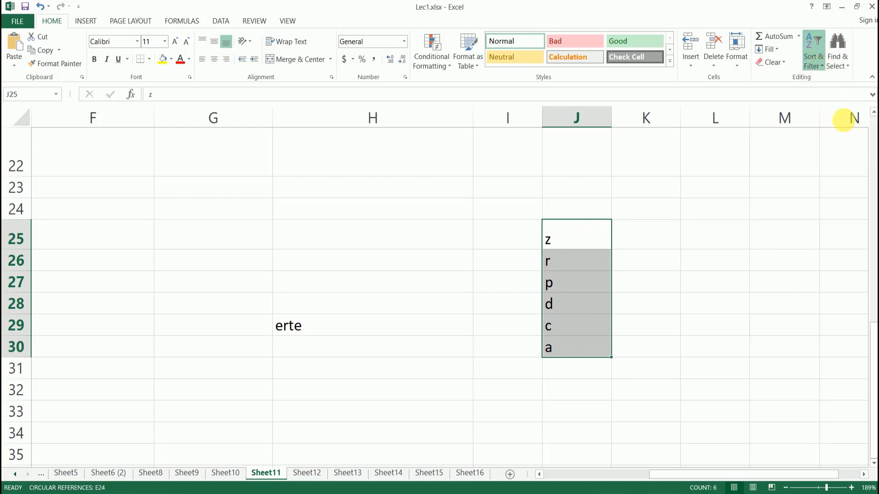
left_click(643, 254)
left_click(606, 243)
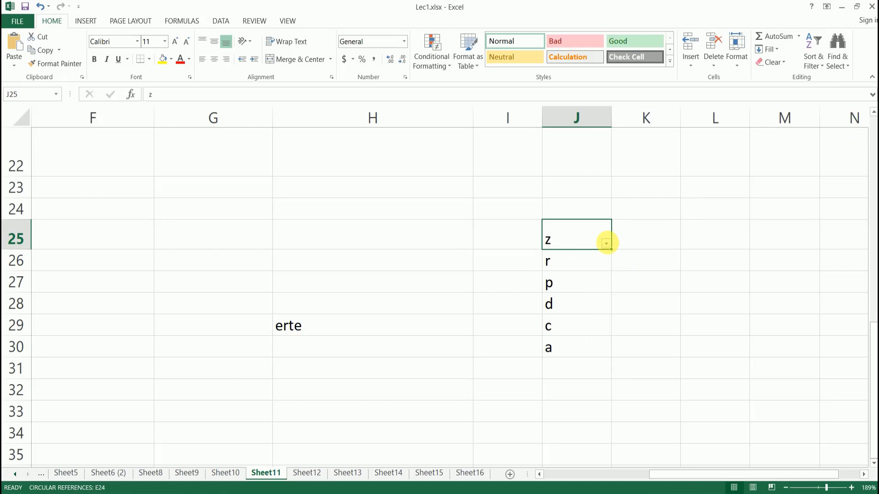
left_click(606, 243)
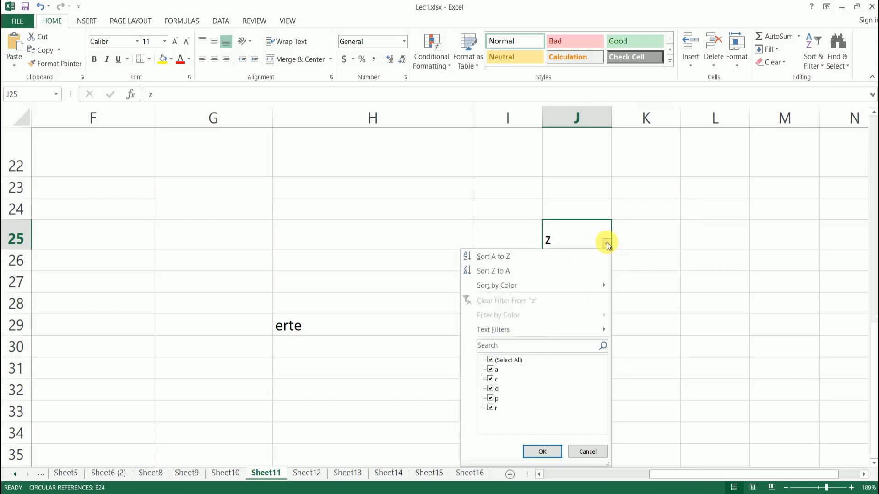
left_click(491, 361)
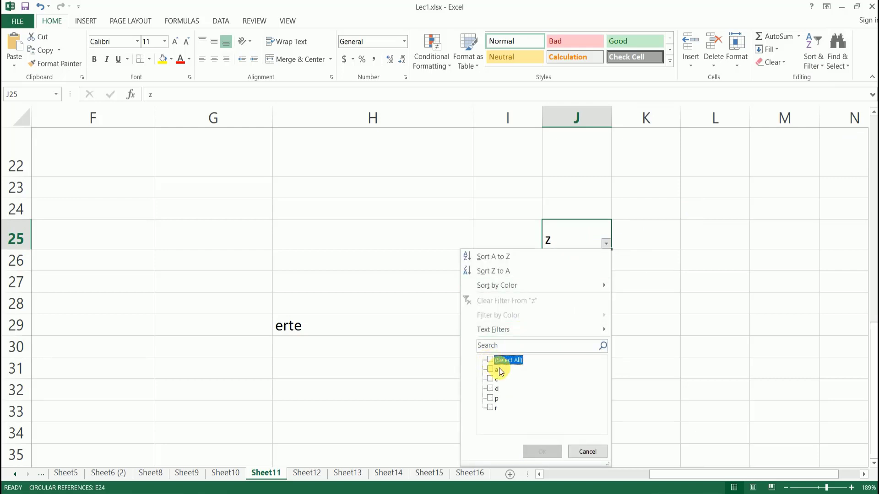
left_click(490, 399)
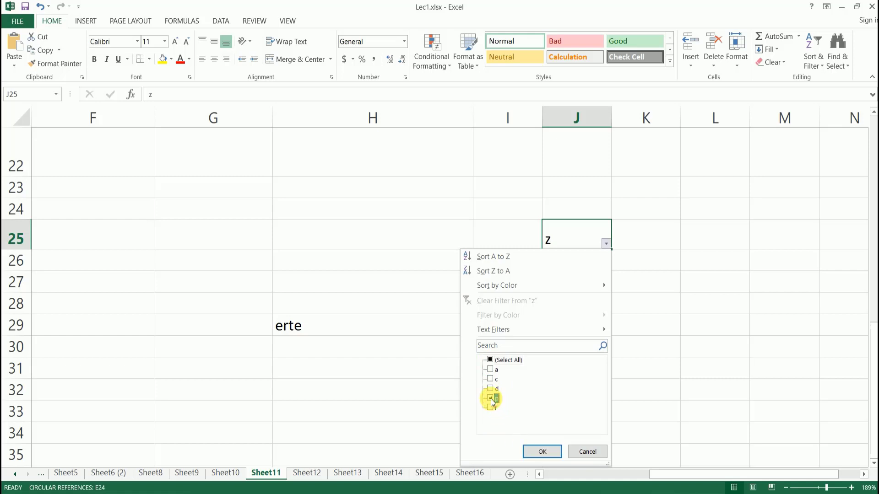
left_click(545, 452)
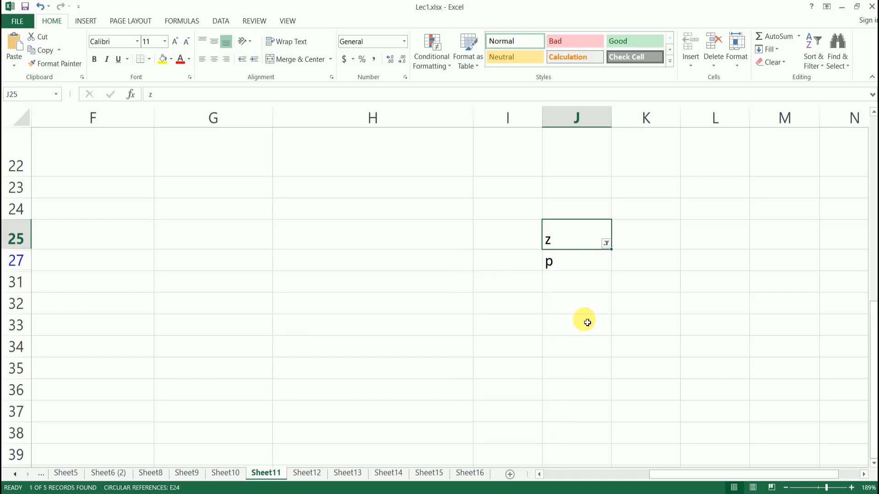
left_click(588, 262)
left_click(579, 249)
left_click(578, 263)
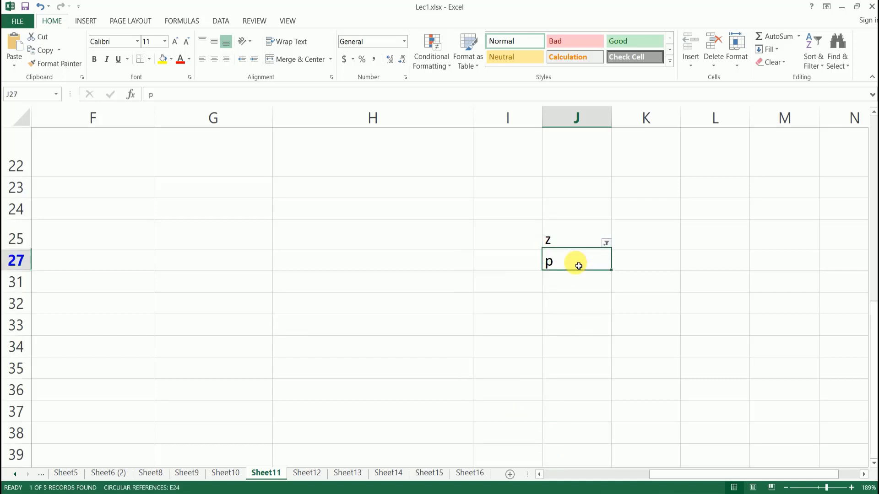
left_click(605, 244)
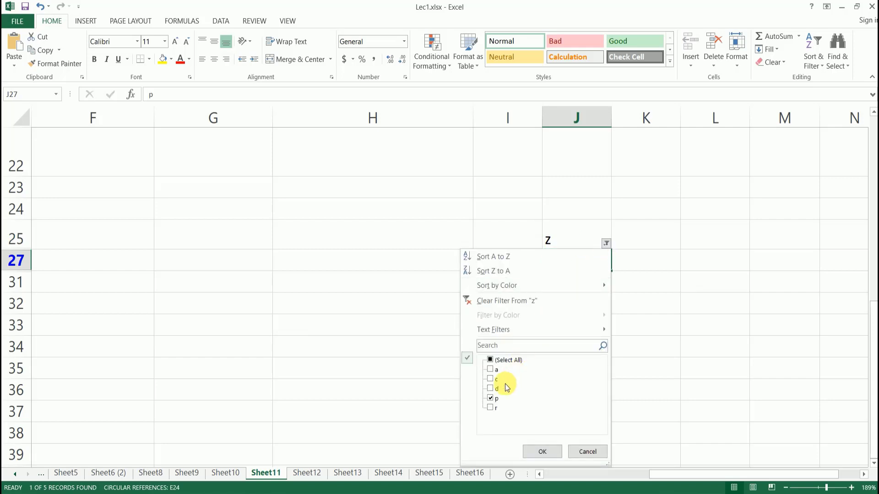
left_click(489, 360)
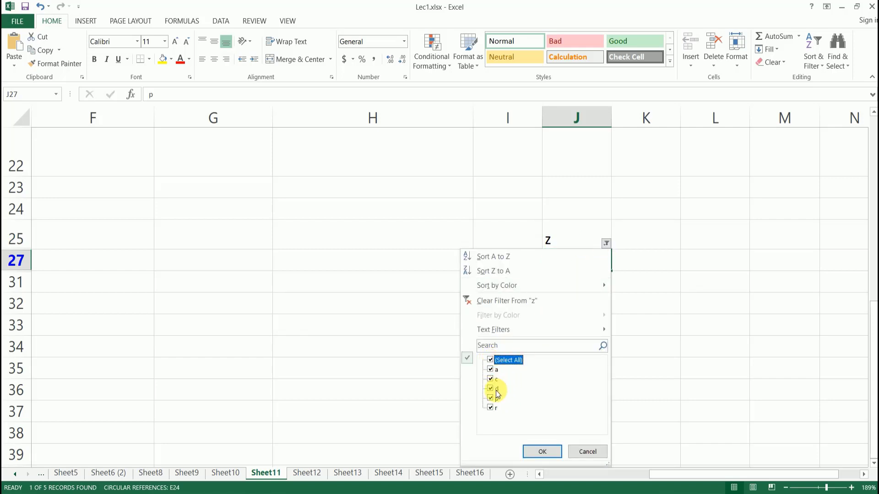
left_click(540, 451)
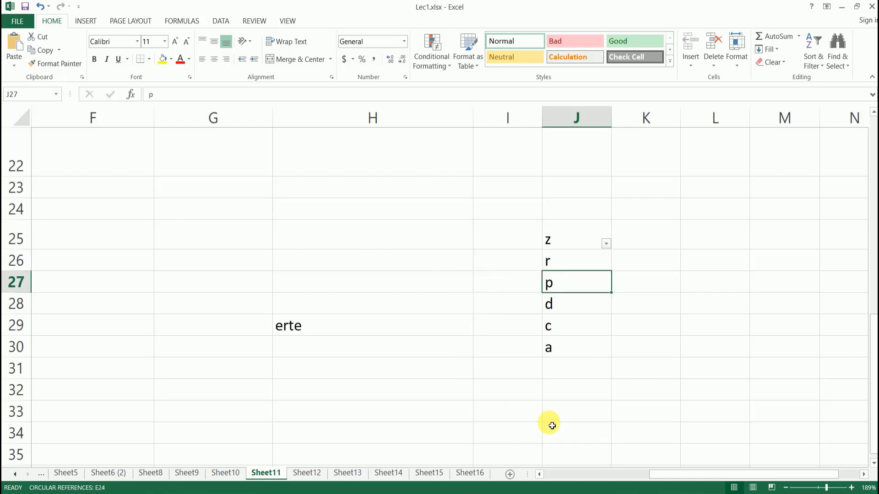
left_click(605, 243)
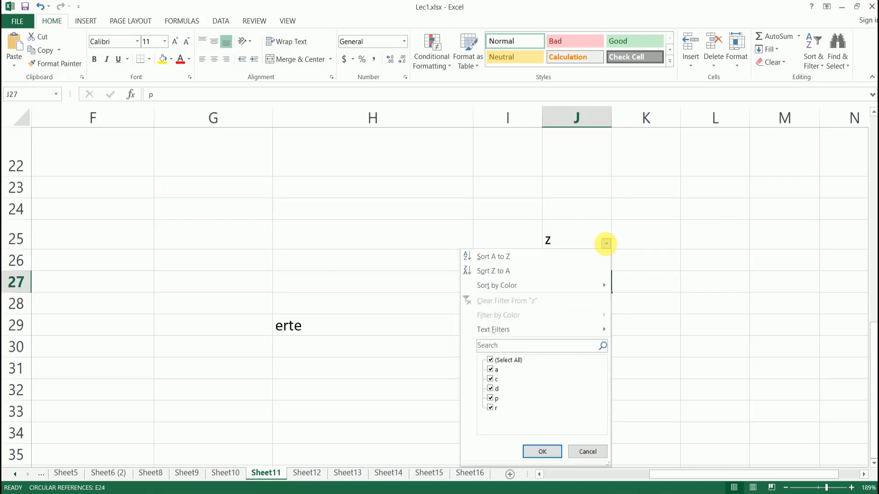
left_click(647, 281)
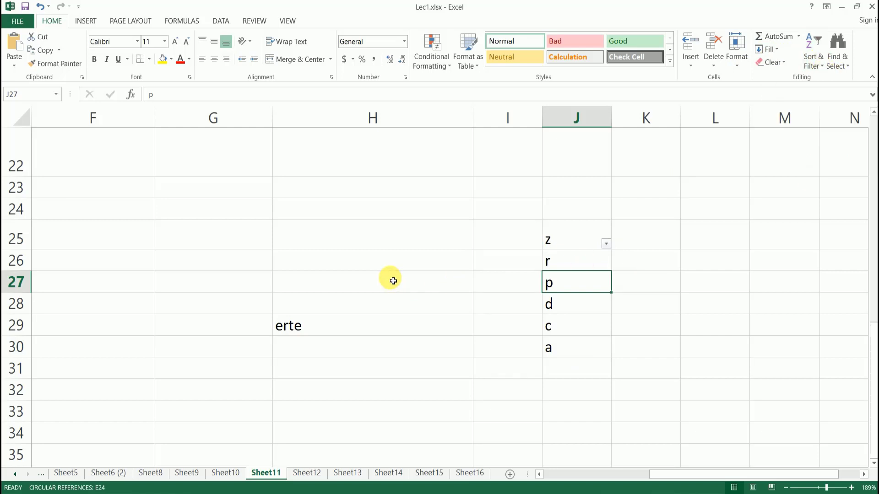
left_click(423, 277)
scroll(427, 277, "up", 5)
Scroll back up to the salary table and select cell H16 beside the Admin total of 94000.
scroll(427, 276, "up", 1)
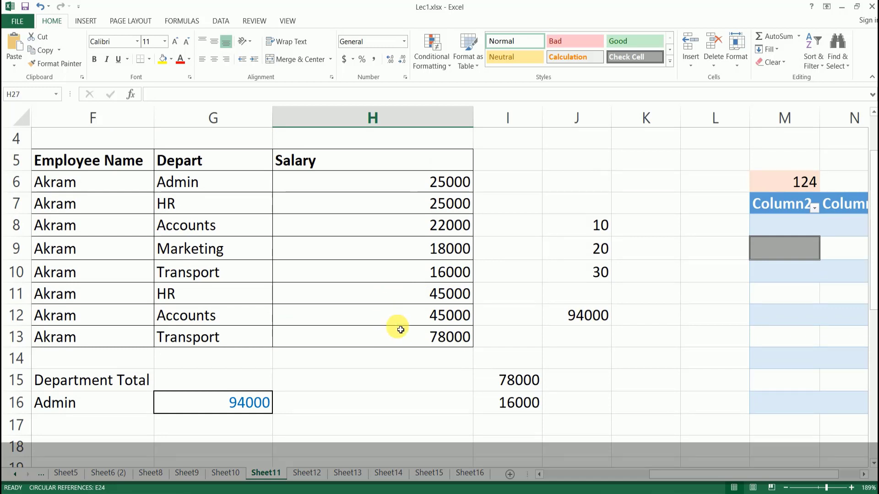
left_click(383, 403)
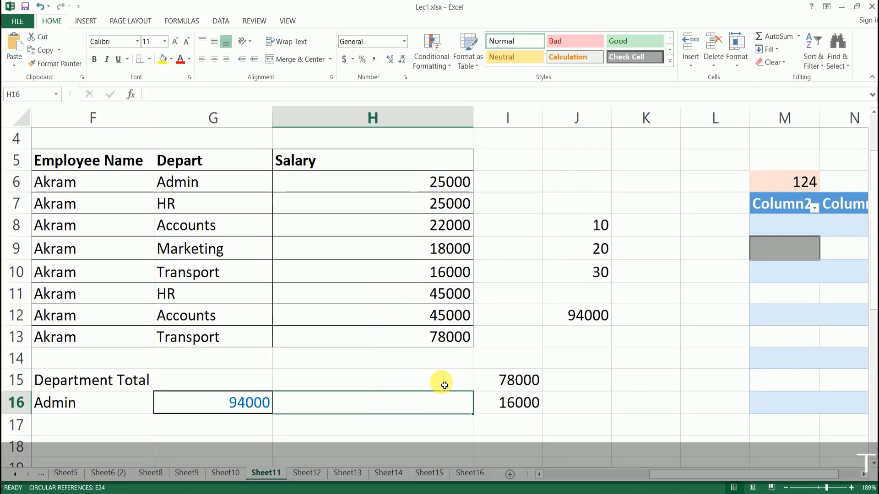
Open the Find dialog from Find & Select, close it, and reopen it with Ctrl+F.
left_click(842, 64)
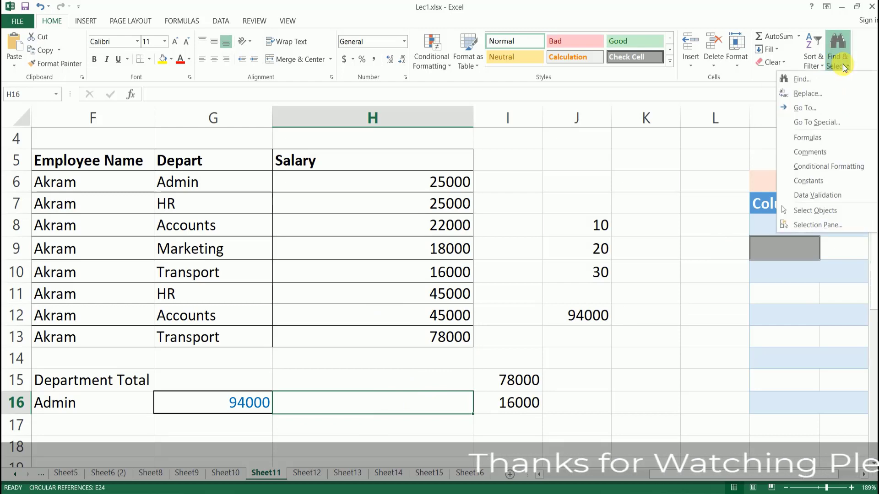
left_click(817, 83)
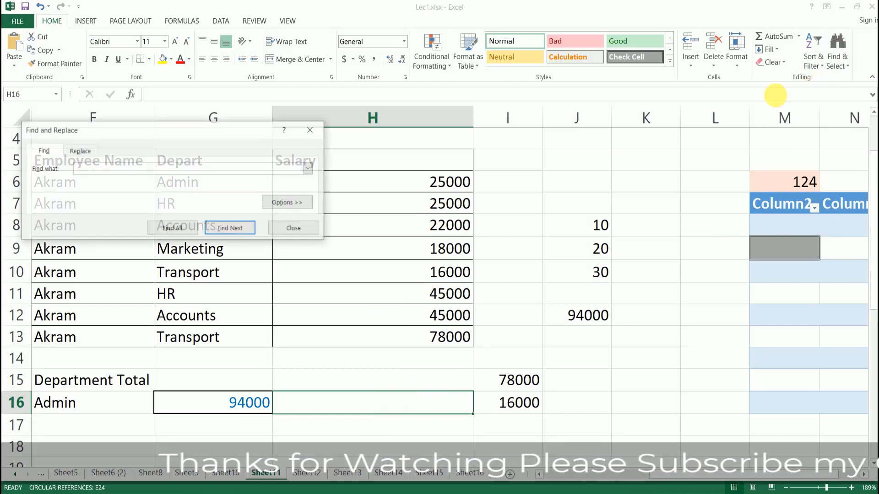
left_click_drag(151, 131, 503, 88)
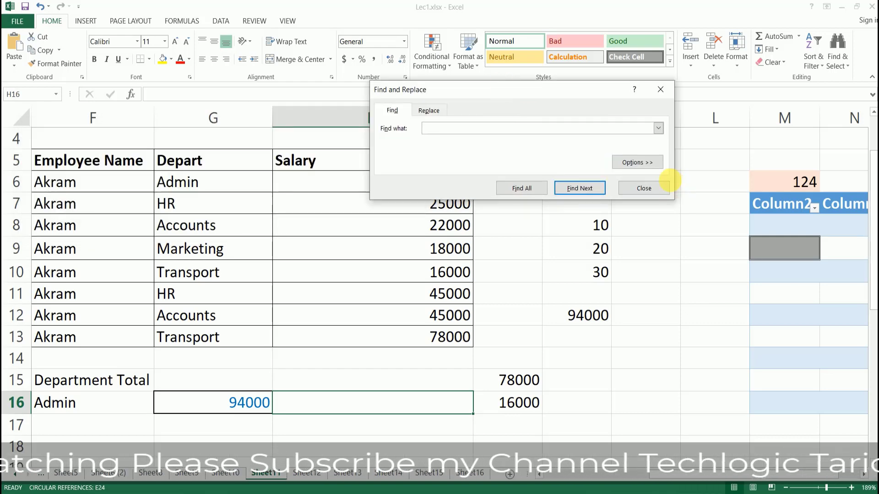
left_click(645, 188)
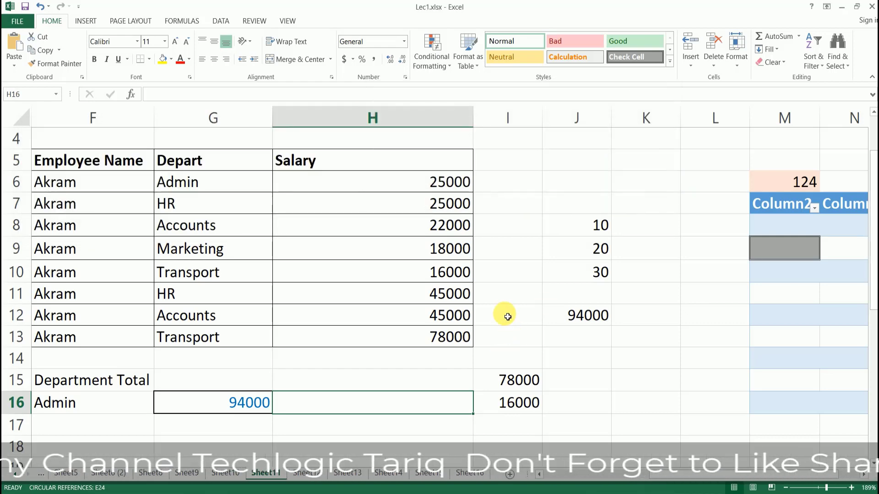
key("ctrl+f")
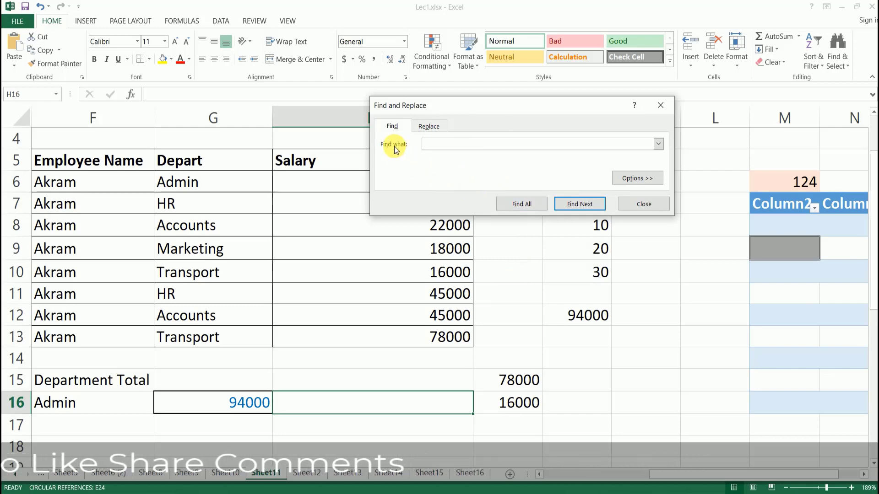
Search for 'admin' and step through its matches in G6 and F16.
type("ad")
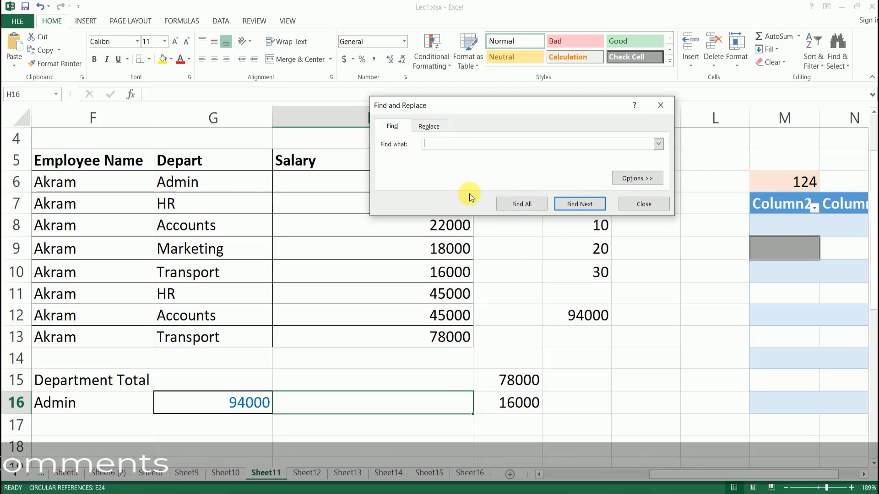
type("mi")
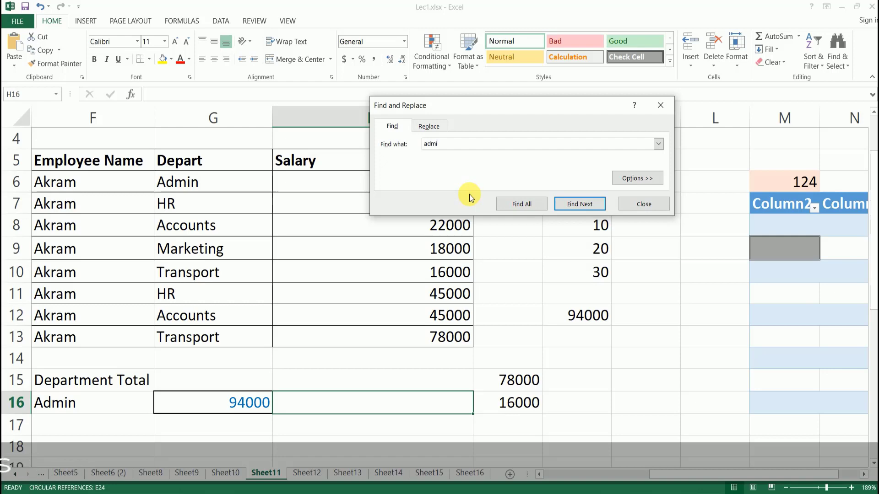
type("n")
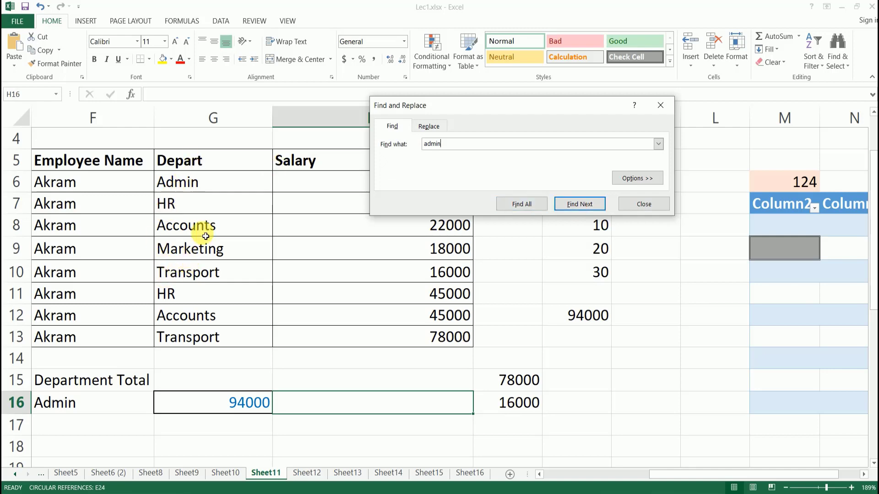
left_click(573, 205)
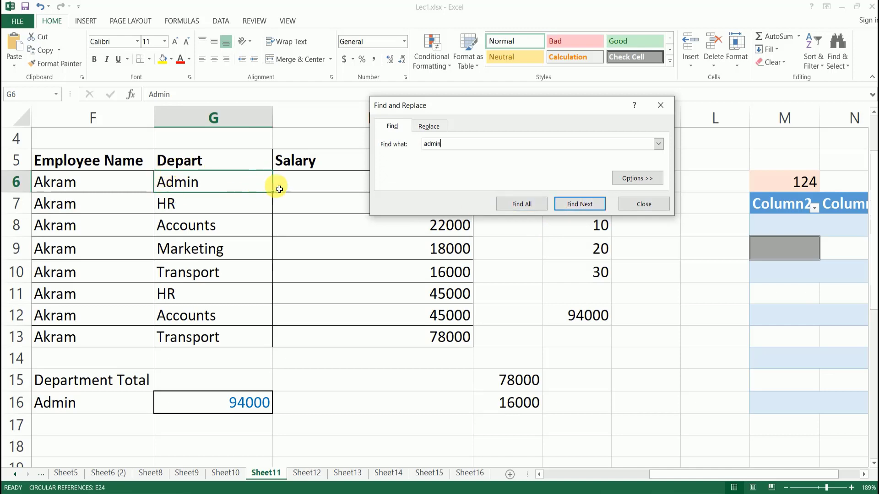
left_click(589, 206)
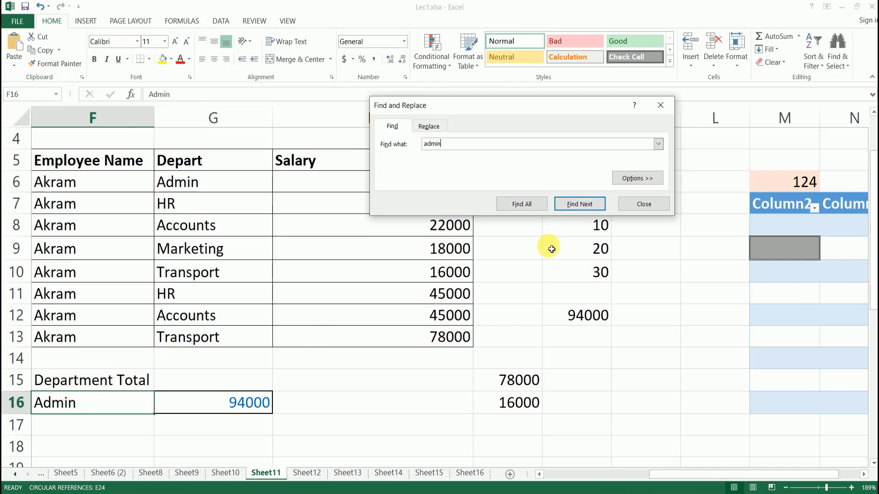
left_click(589, 206)
left_click(589, 206)
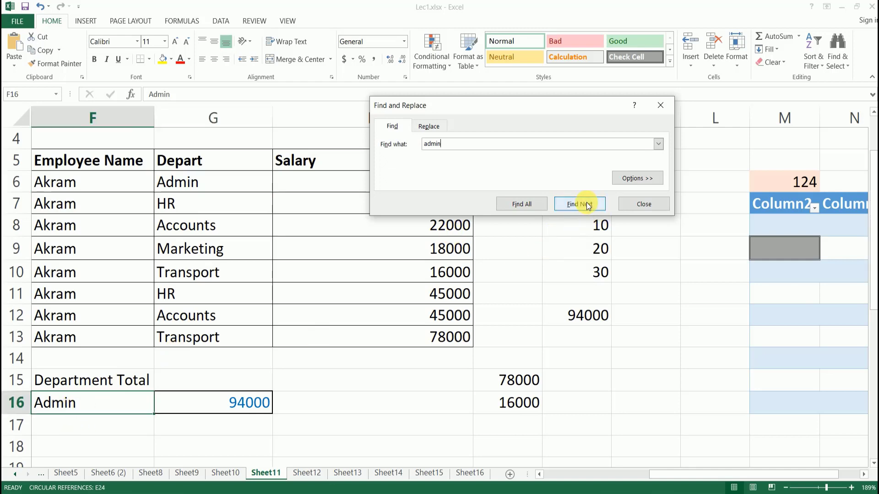
left_click(589, 206)
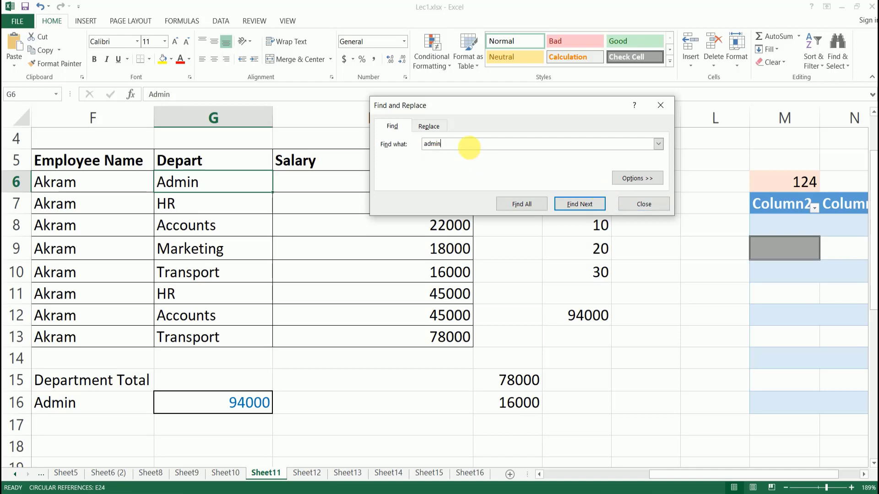
Enter Administration as the replacement and list every 'admin' match with Find All.
left_click(433, 125)
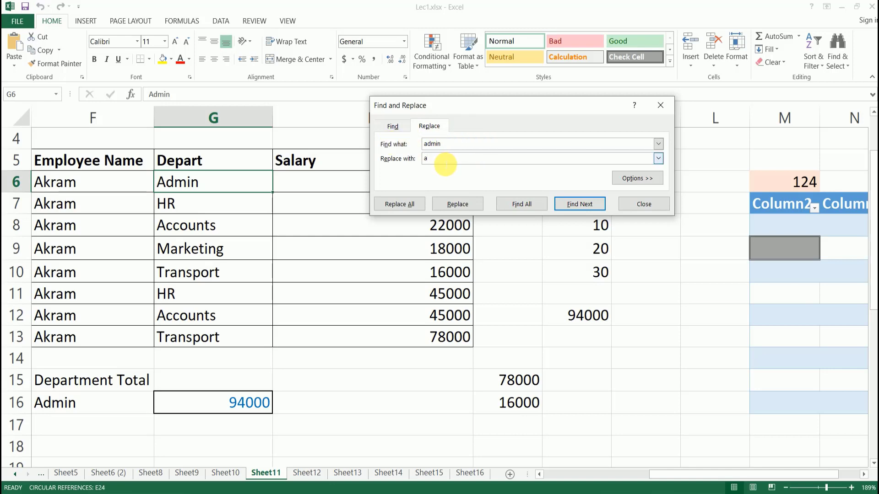
type("Administration")
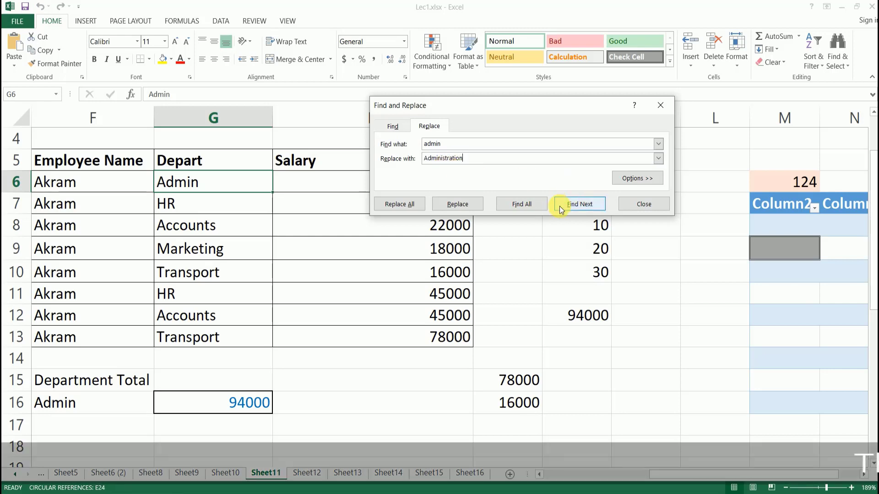
left_click(513, 205)
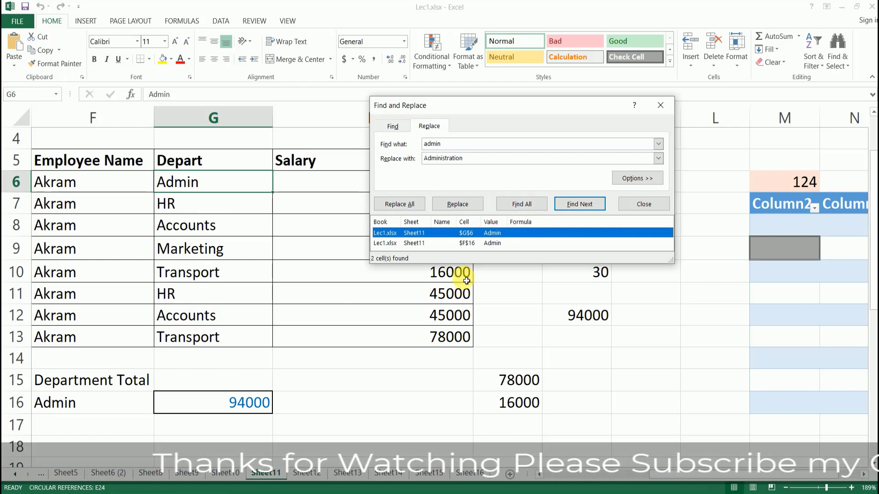
left_click(579, 204)
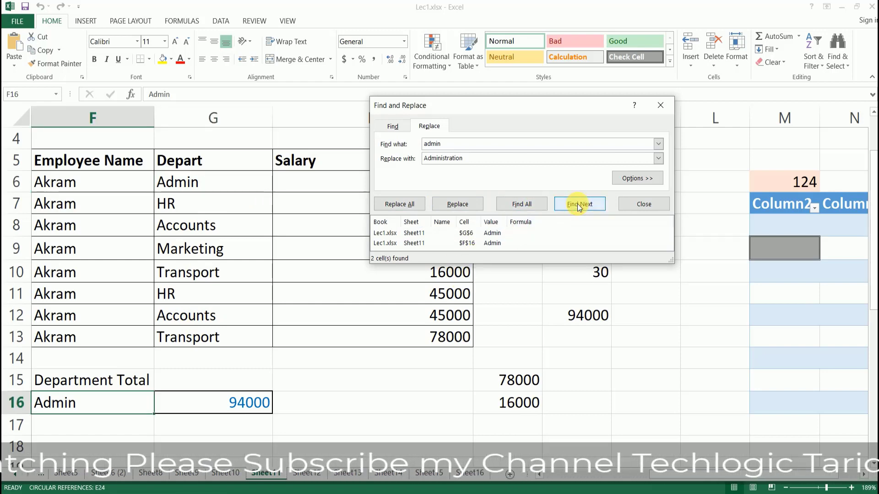
left_click(578, 204)
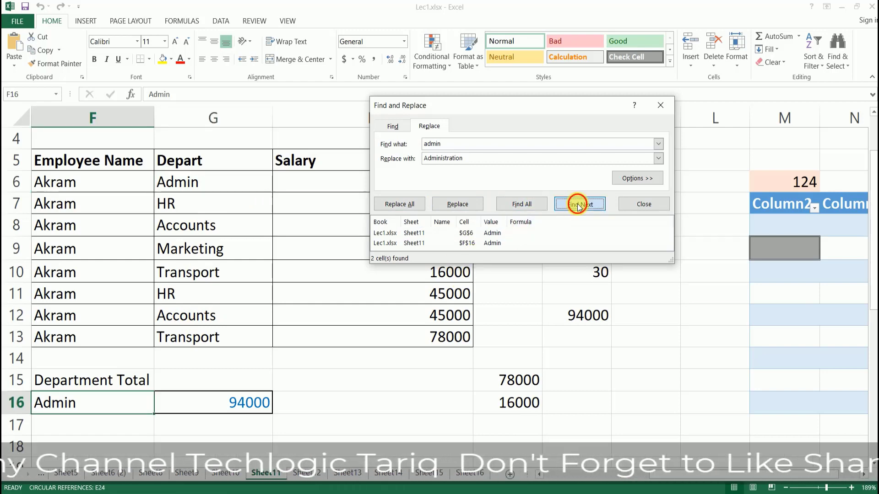
left_click(578, 204)
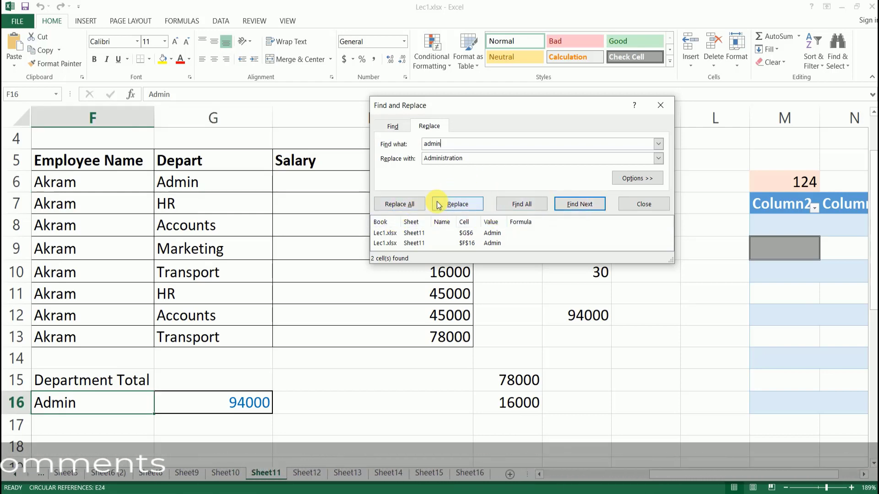
Replace both Admin entries with Administration, confirm the 2 replacements, and close the dialog.
left_click(401, 204)
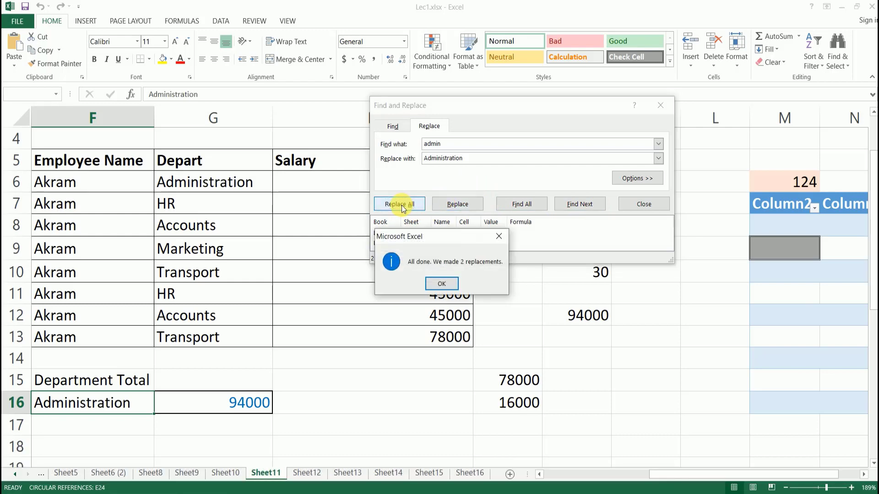
left_click(439, 284)
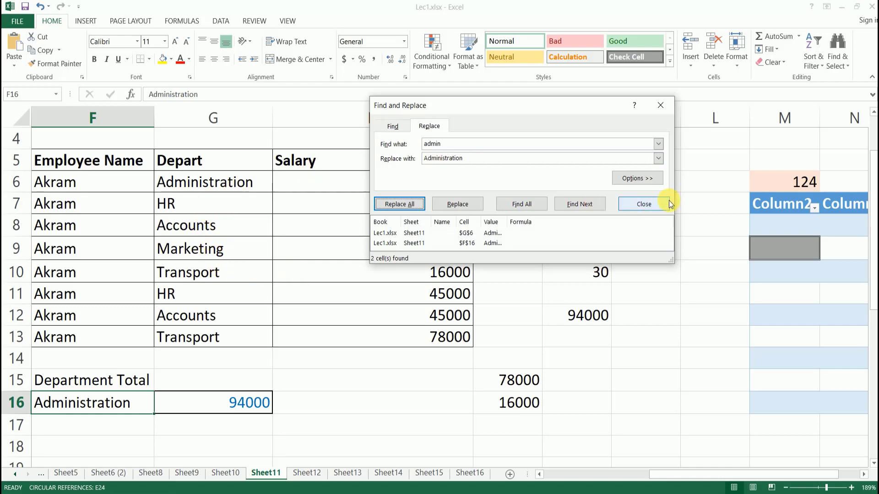
left_click(646, 204)
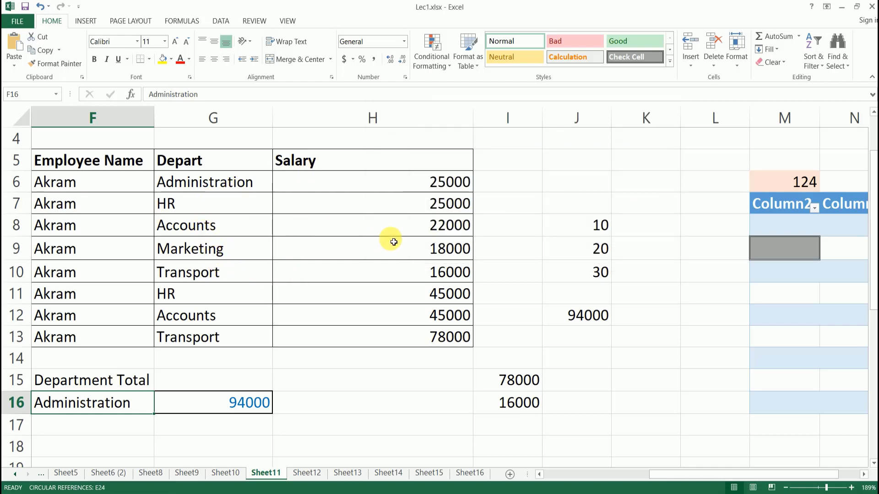
Open and cancel the Go To dialog, then bring back Find and Replace.
key("ctrl+g")
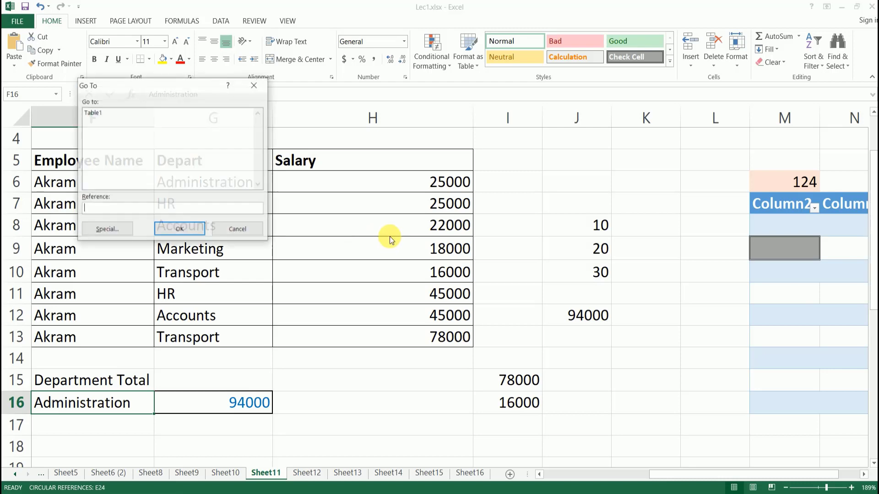
left_click_drag(147, 93, 212, 93)
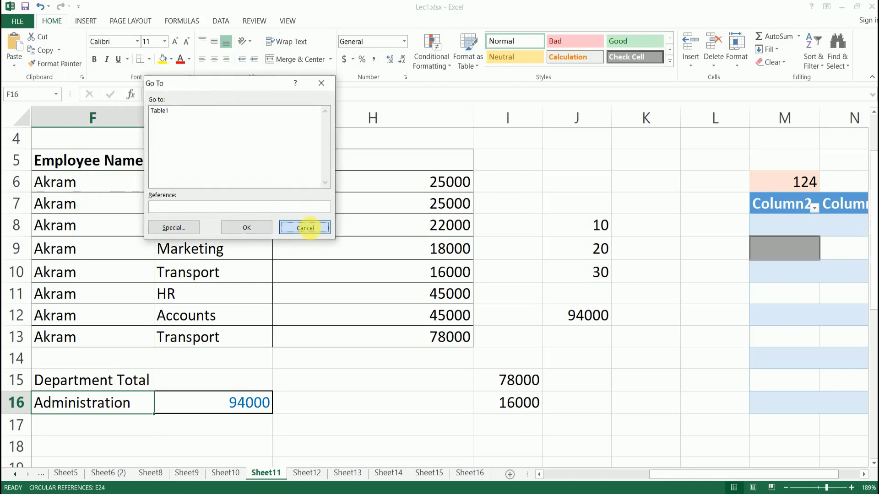
left_click(304, 229)
key("ctrl+f")
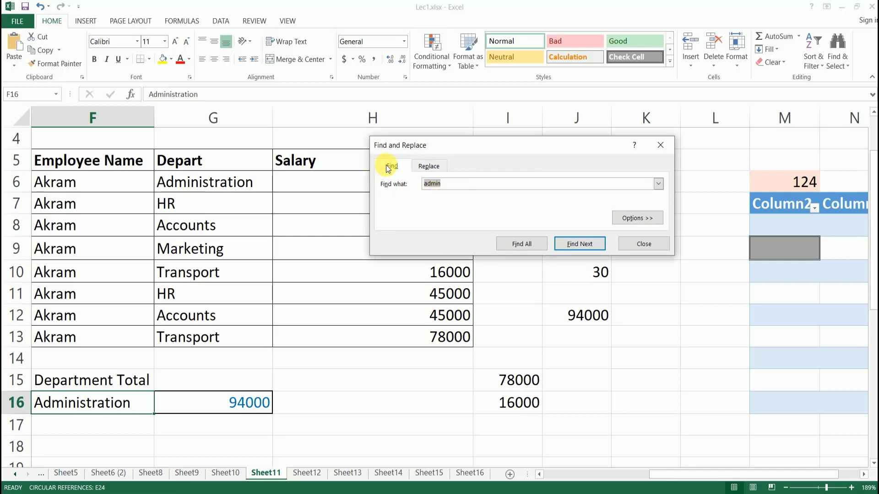
Replace every Hr entry with 'Humain Resource' using Replace All and confirm.
left_click(432, 172)
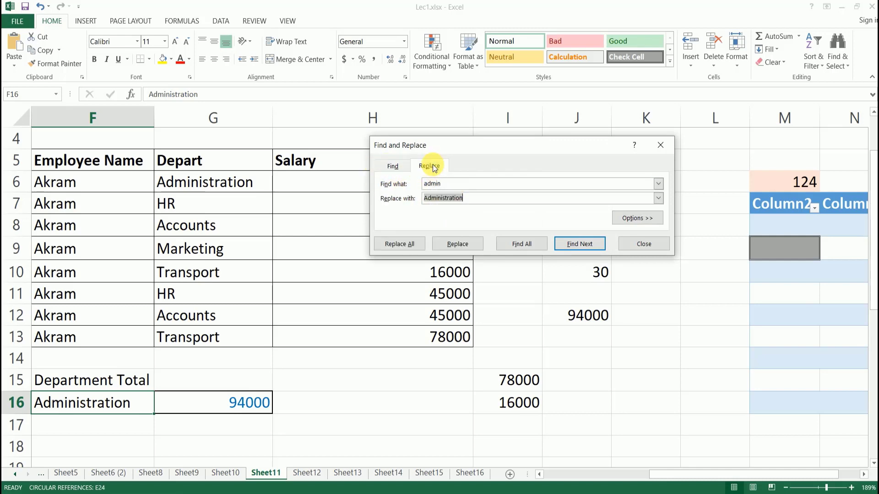
left_click_drag(459, 188, 414, 183)
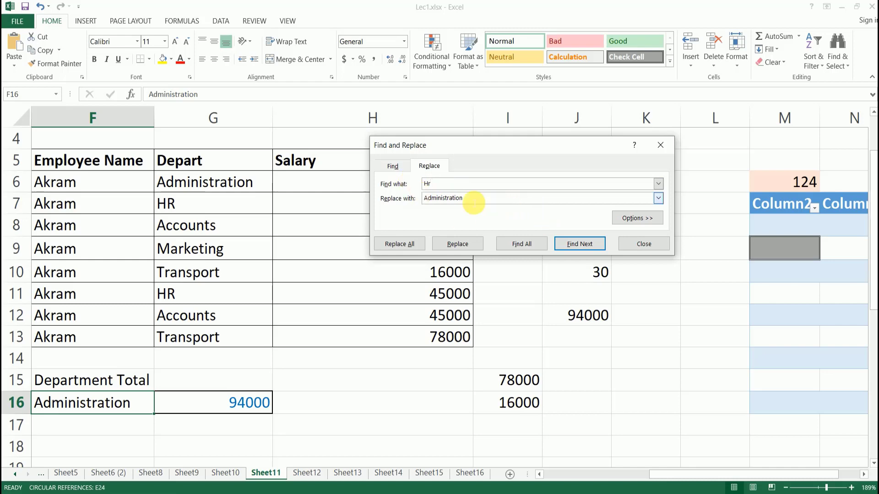
left_click_drag(473, 198, 408, 204)
type("Huma")
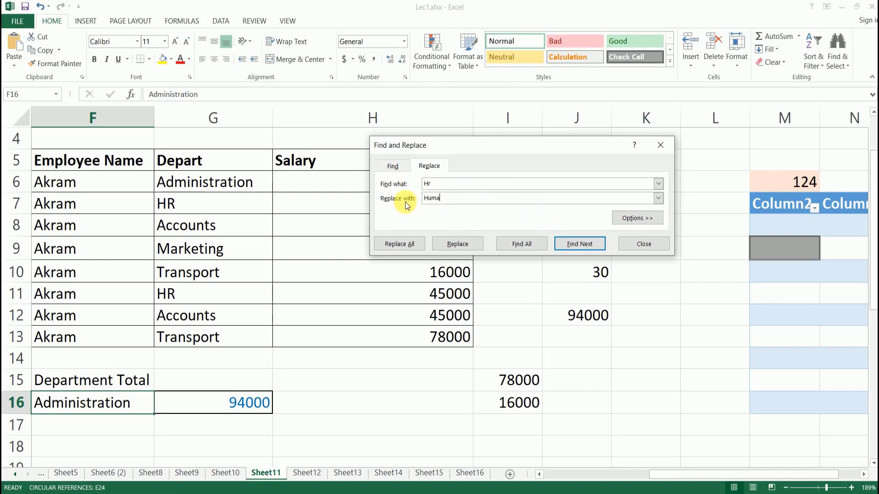
type("in Resource")
left_click(408, 242)
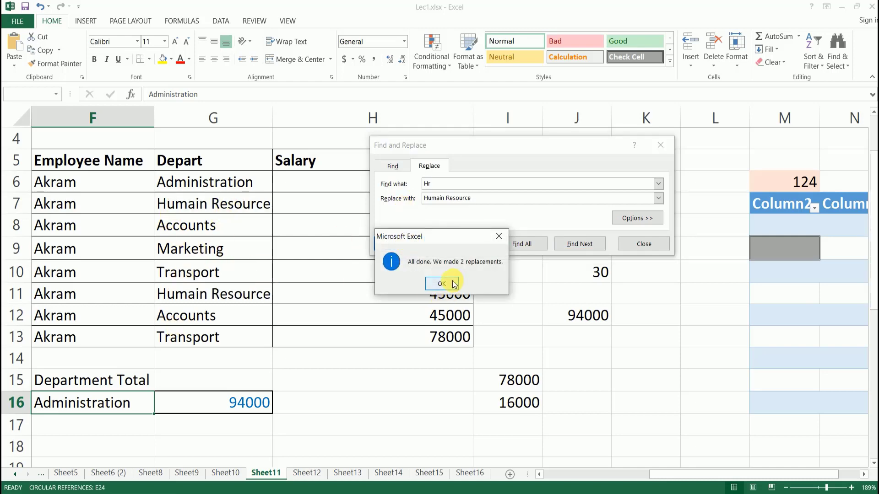
left_click(441, 284)
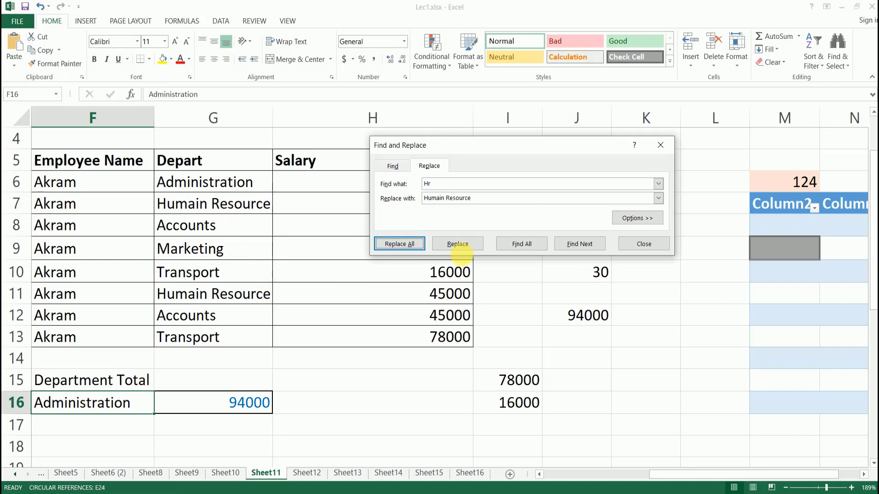
Expand the Find and Replace options, close the dialog, and select cell J11.
left_click(631, 218)
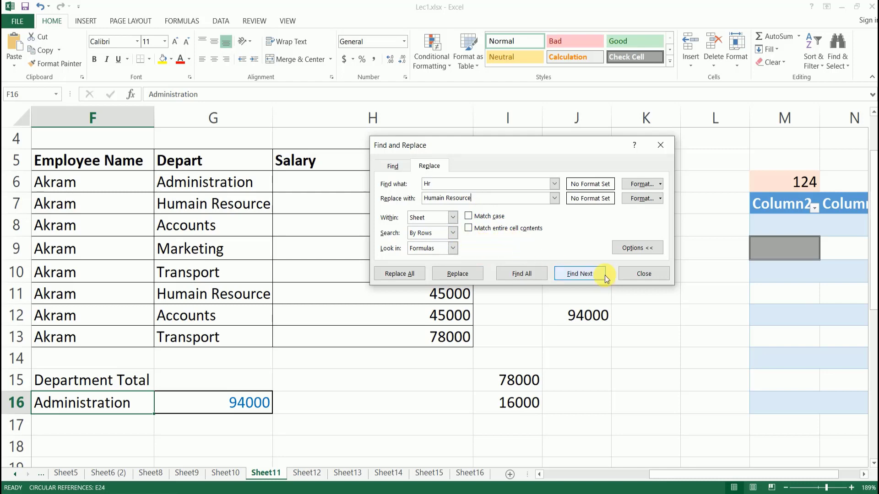
left_click(643, 273)
left_click(553, 292)
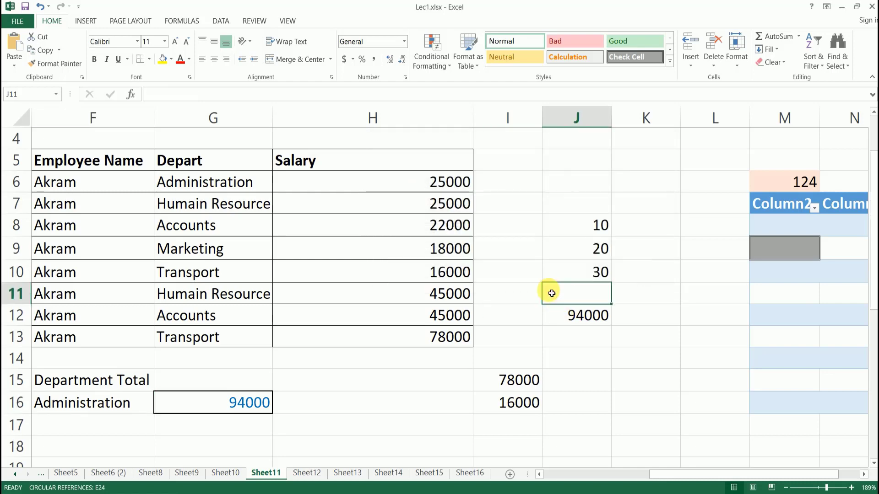
Try Find and Go To Special from Find & Select, cancelling each dialog.
left_click(847, 66)
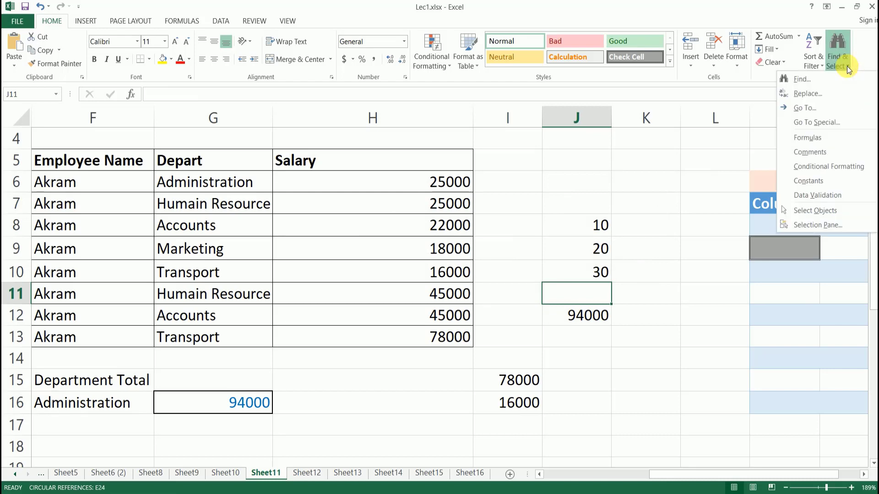
left_click(822, 104)
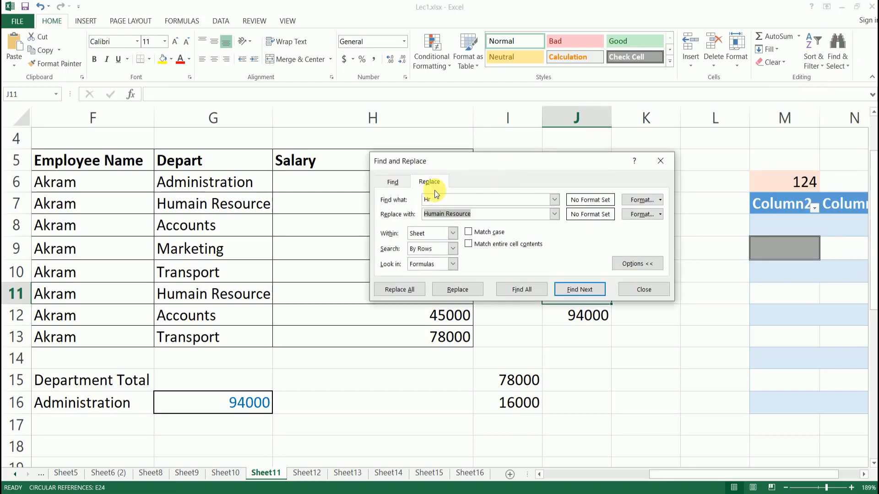
left_click(642, 290)
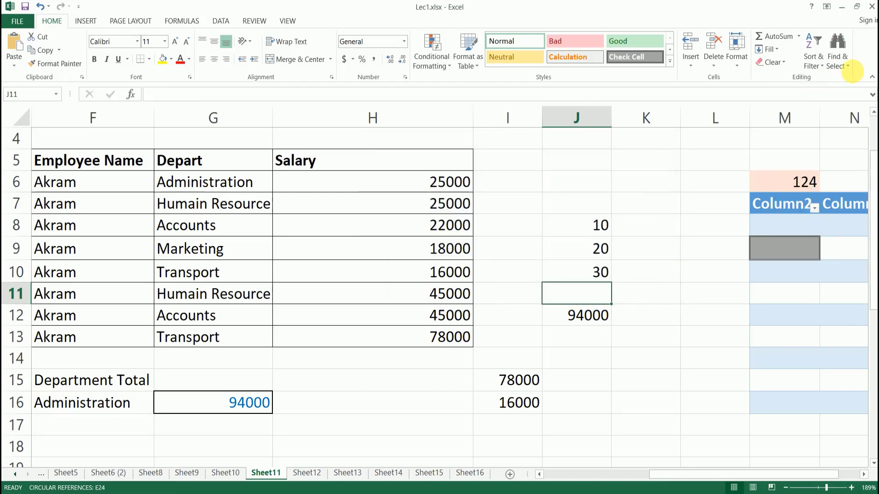
left_click(840, 58)
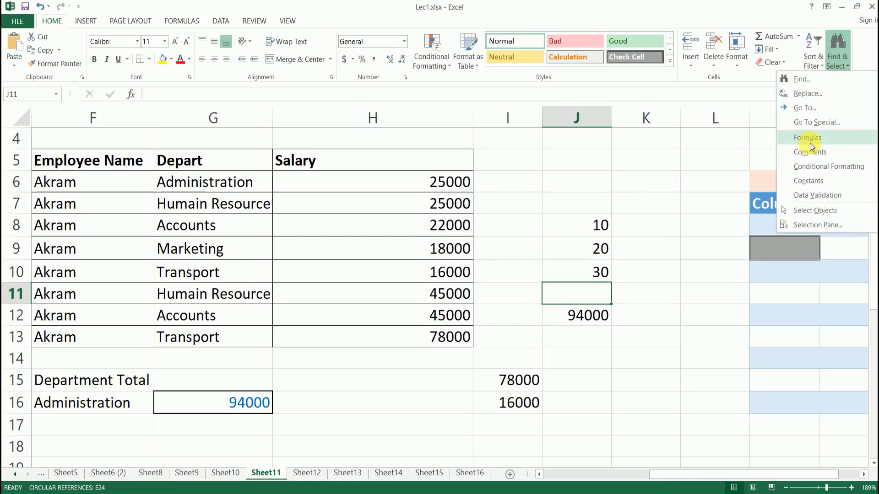
left_click(804, 114)
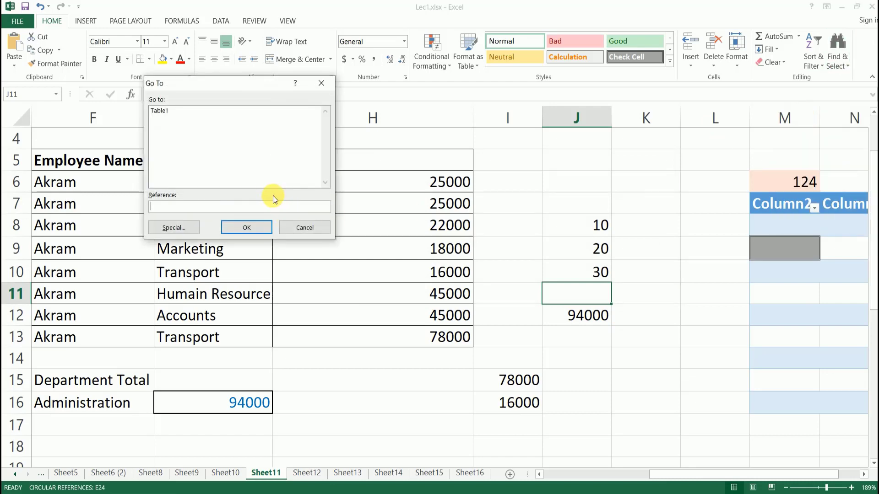
left_click(178, 227)
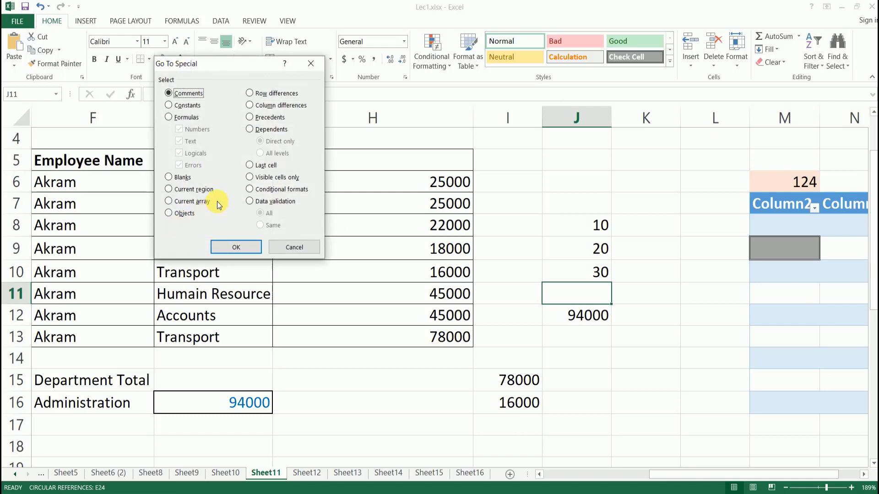
left_click(279, 245)
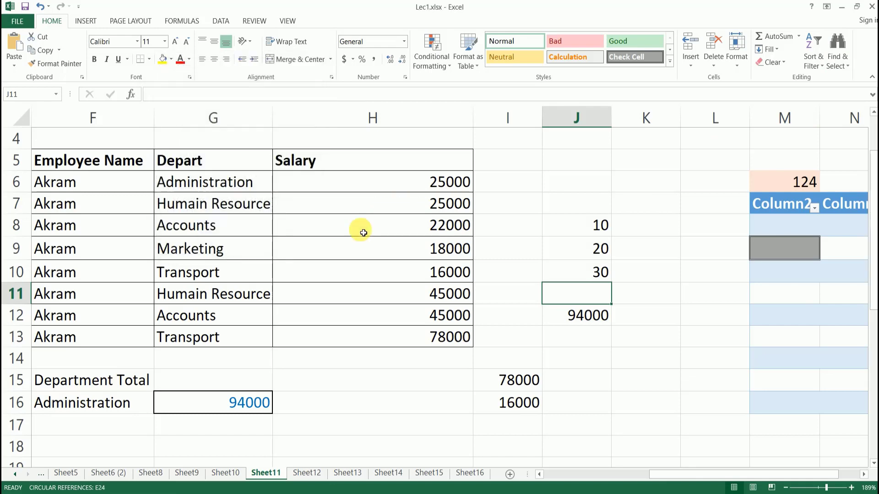
Select all formula cells, inspect the formulas in J12, I16 and G16, then reselect them.
left_click(841, 63)
left_click(830, 138)
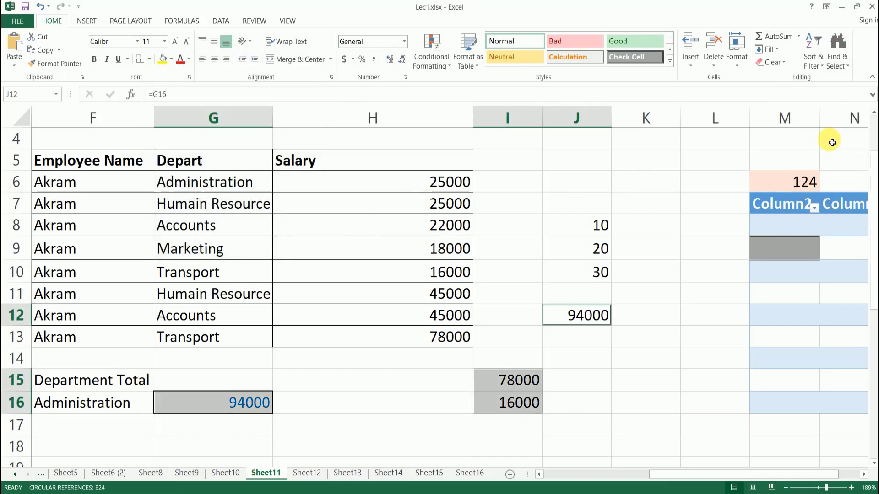
left_click(582, 337)
left_click(573, 316)
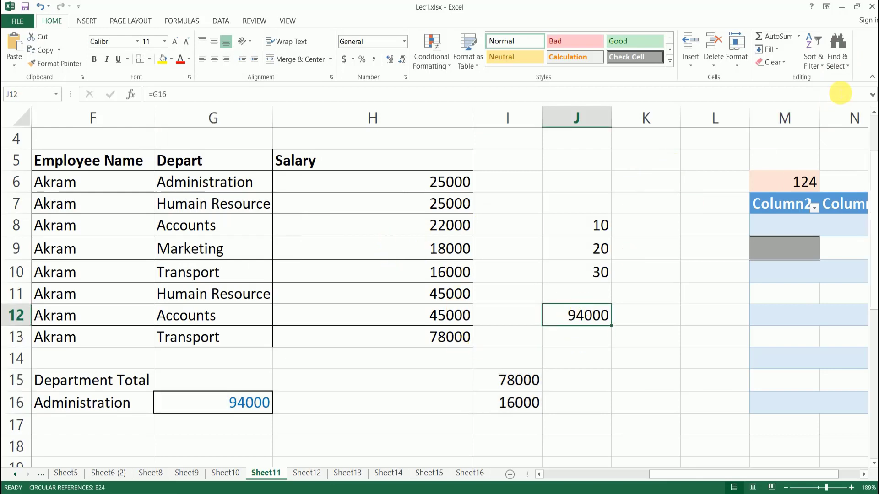
left_click(510, 413)
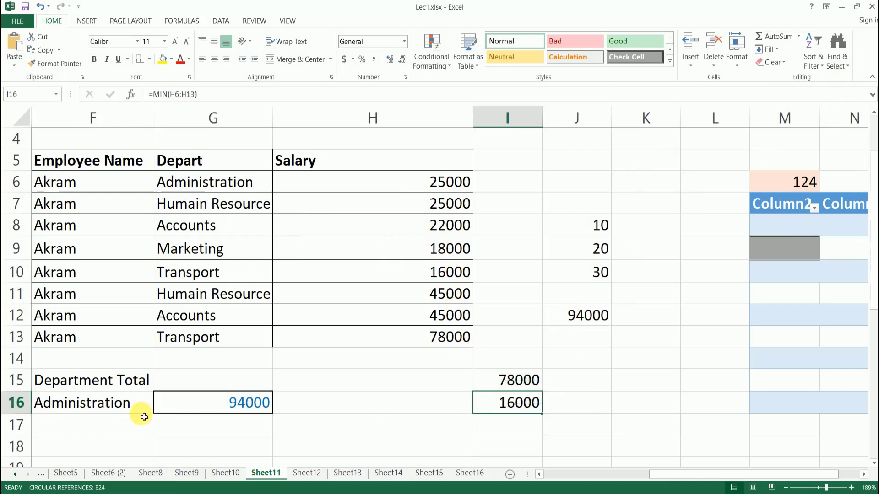
left_click(243, 402)
left_click(524, 403)
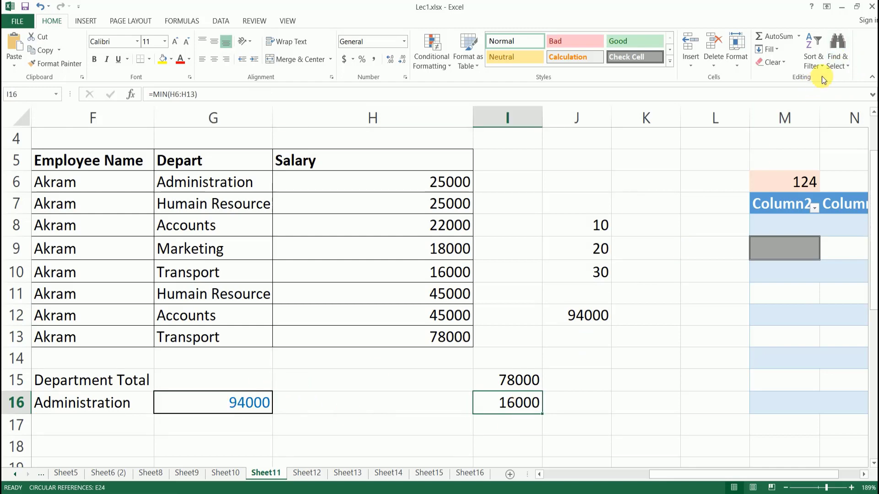
left_click(835, 60)
left_click(825, 139)
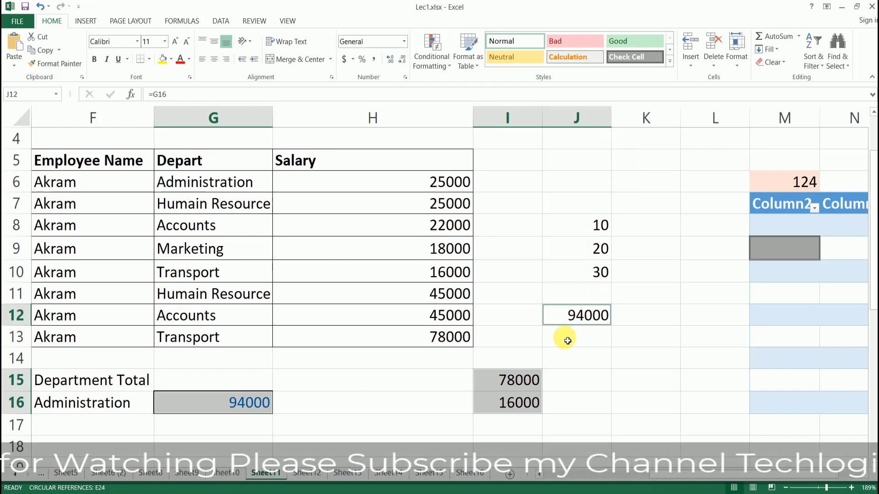
Check for data validation cells and dismiss the 'No cells were found' message.
left_click(845, 67)
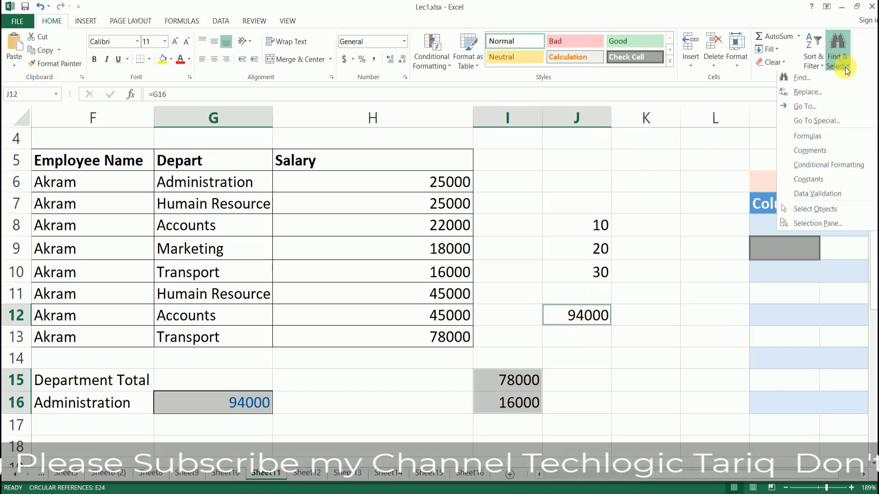
left_click(836, 196)
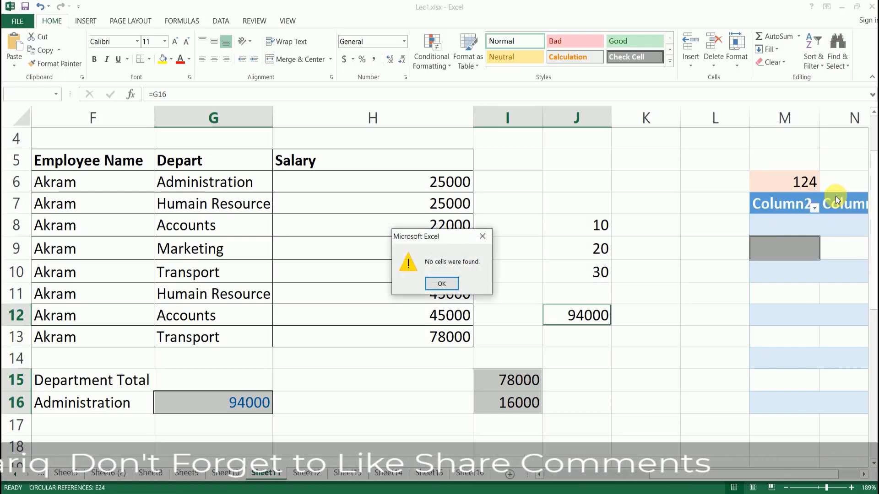
left_click(441, 284)
left_click(847, 68)
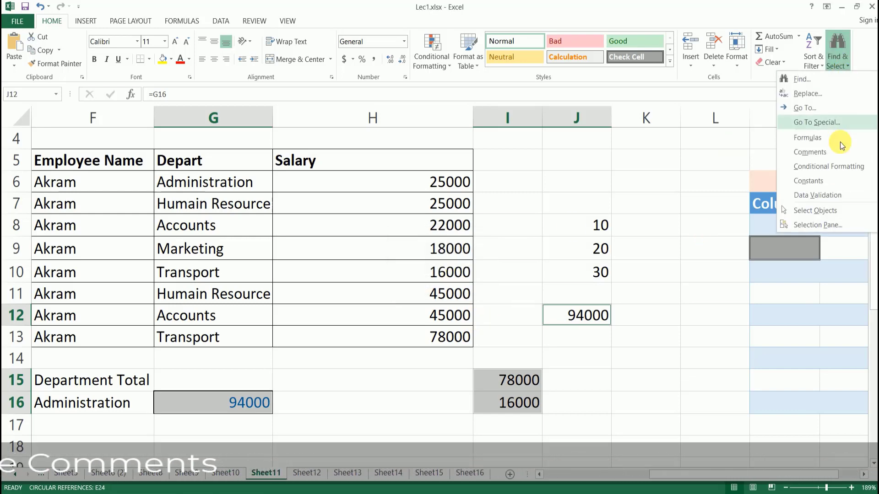
left_click(640, 344)
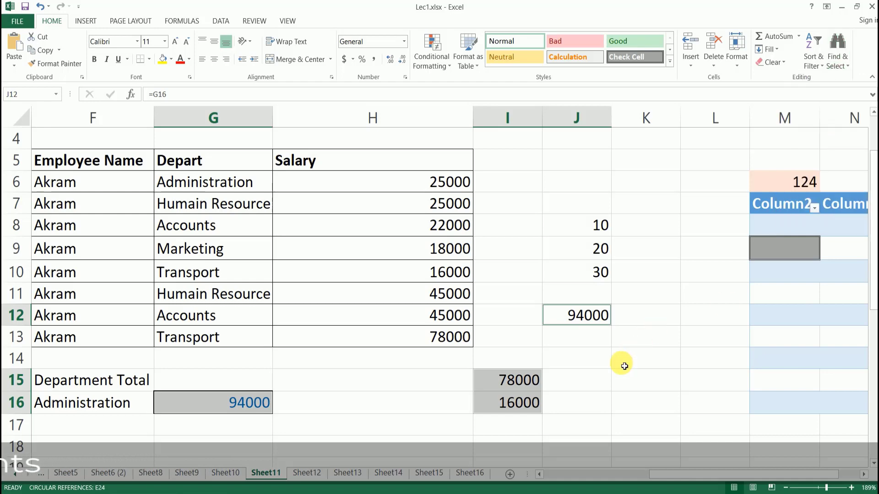
Inspect cells I14, J14, J16 and H20 beside the #NAME? error, then show the Insert ribbon.
left_click(599, 360)
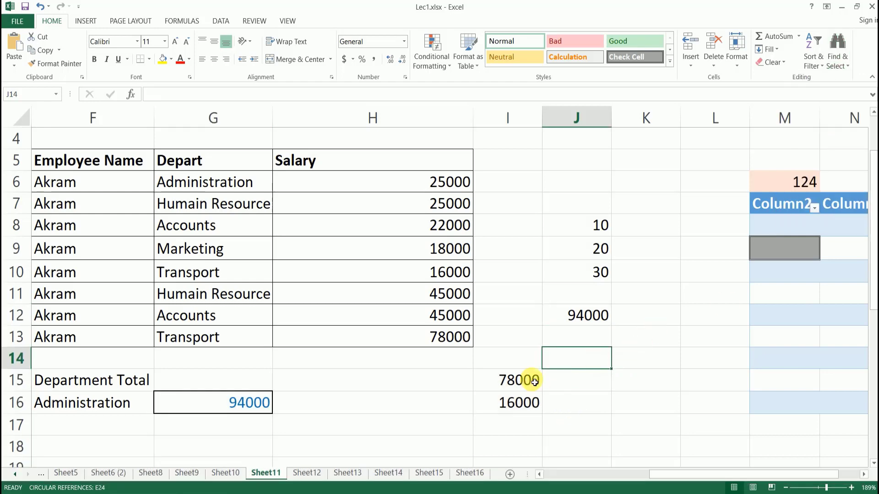
left_click(519, 357)
left_click(609, 368)
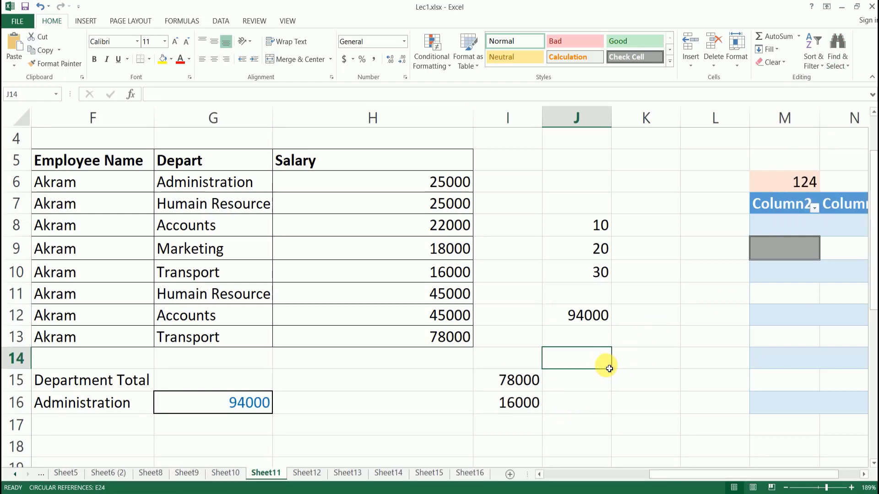
left_click(584, 395)
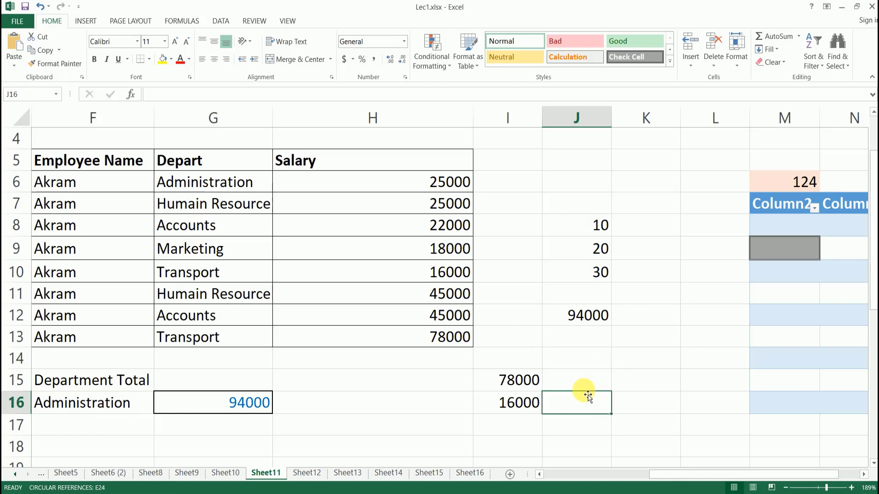
scroll(600, 352, "down", 2)
scroll(602, 351, "up", 3)
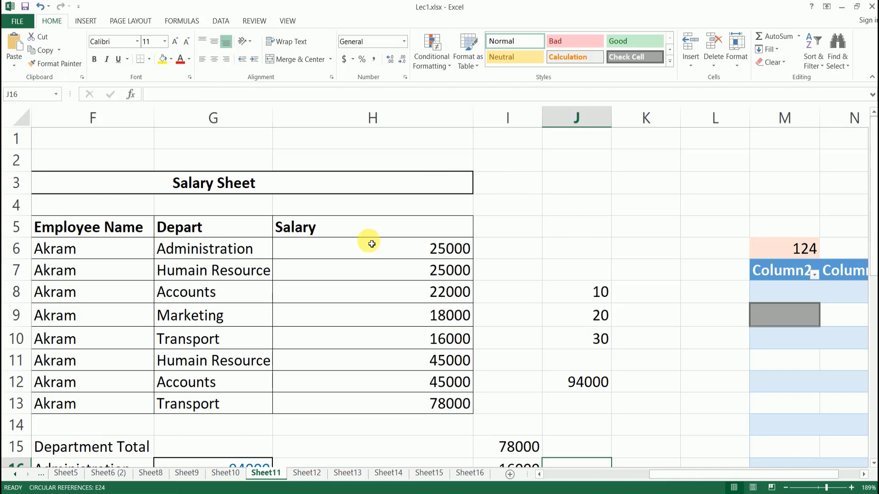
scroll(496, 284, "down", 3)
left_click(443, 355)
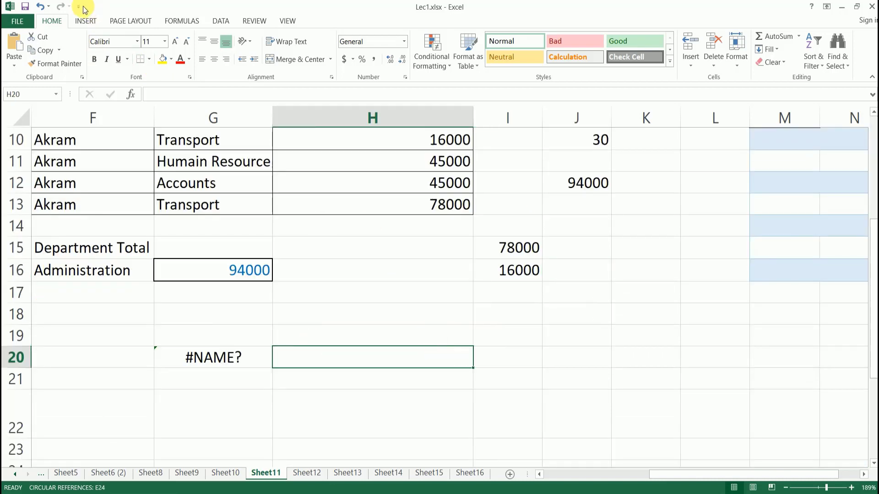
left_click(89, 21)
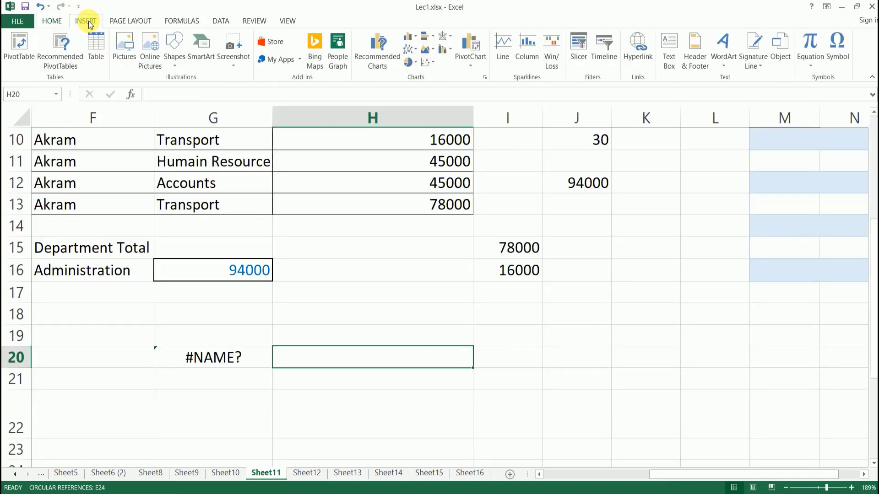